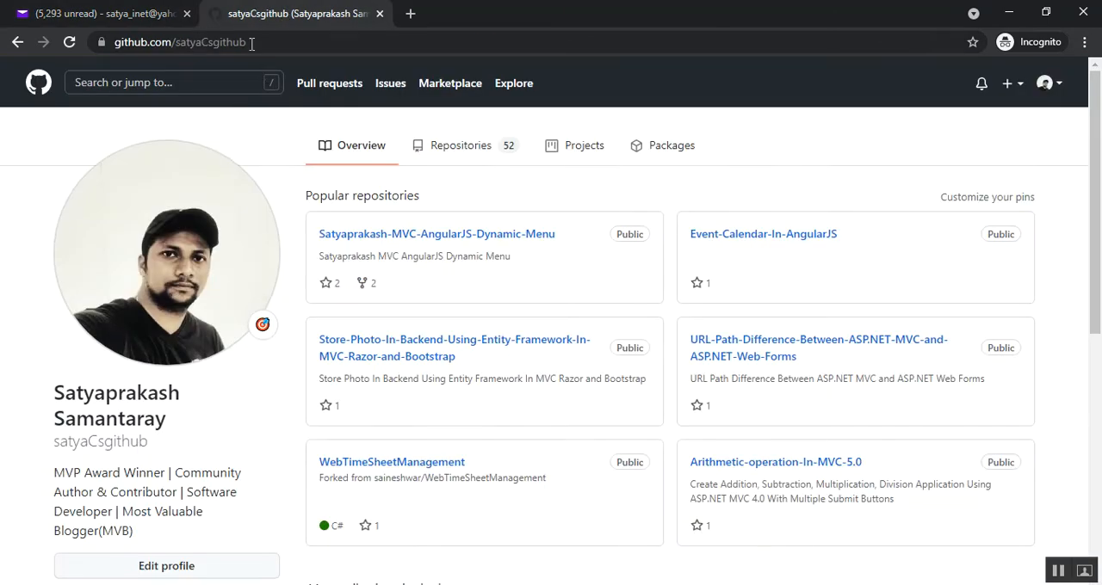
Leave the incognito window and open the Organizations settings of the GitHub account in the regular browser window
left_click(1019, 13)
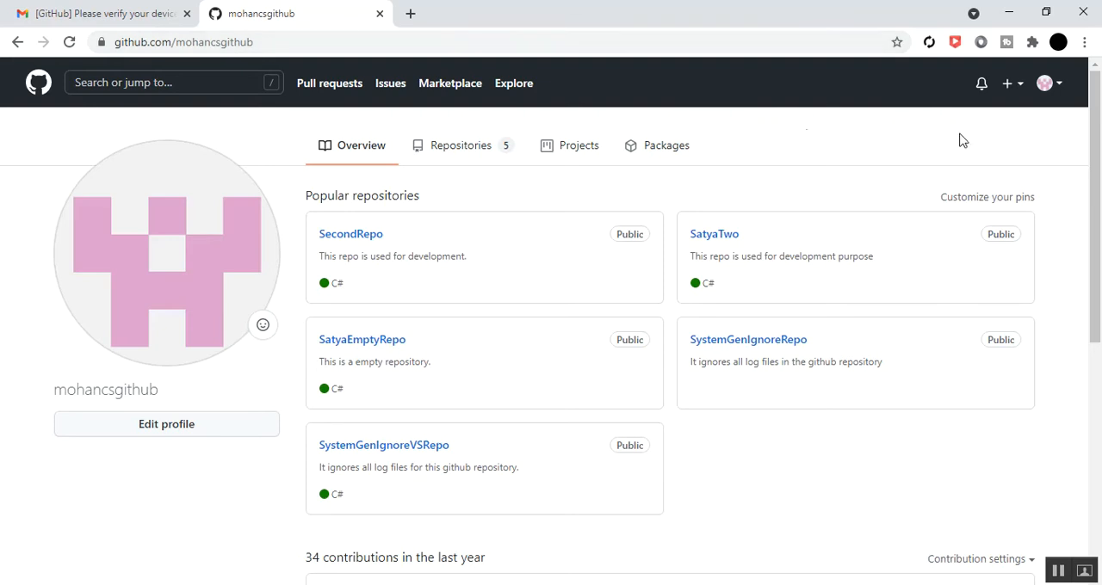
left_click(1065, 93)
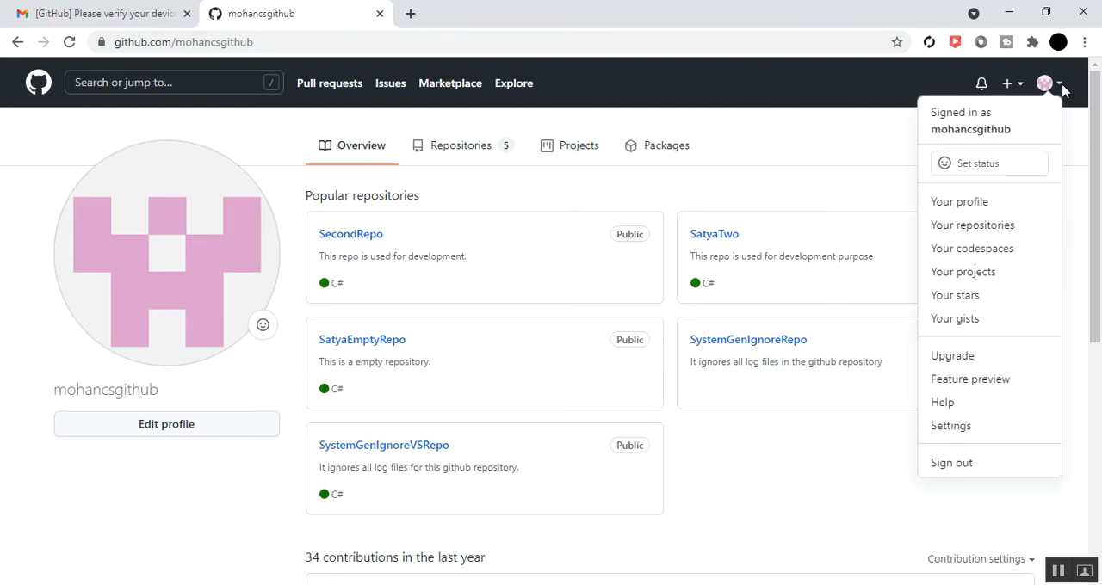
left_click(963, 430)
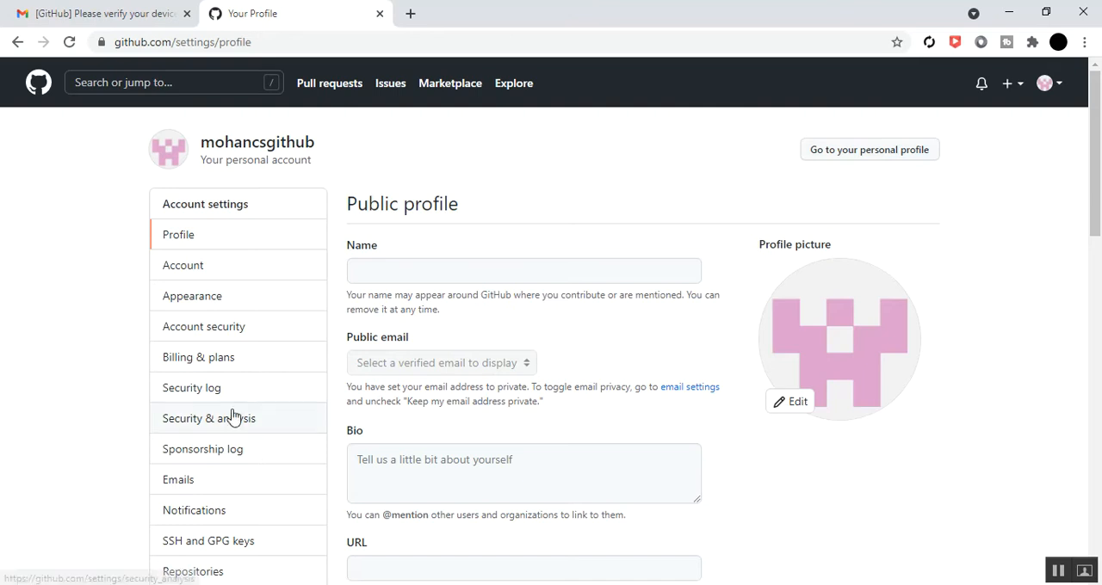
scroll(233, 420, "down", 3)
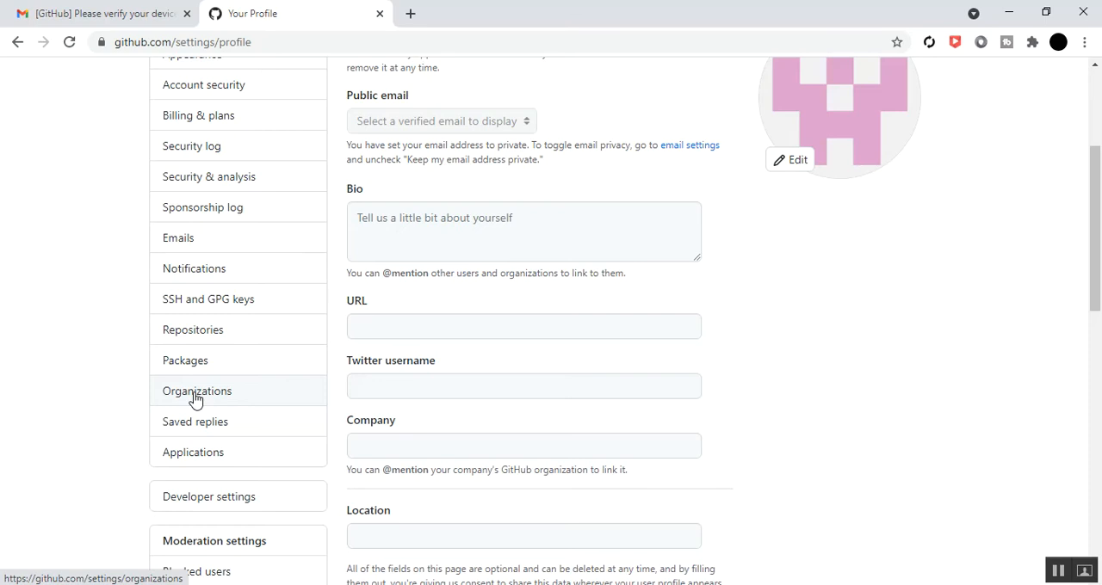
left_click(196, 393)
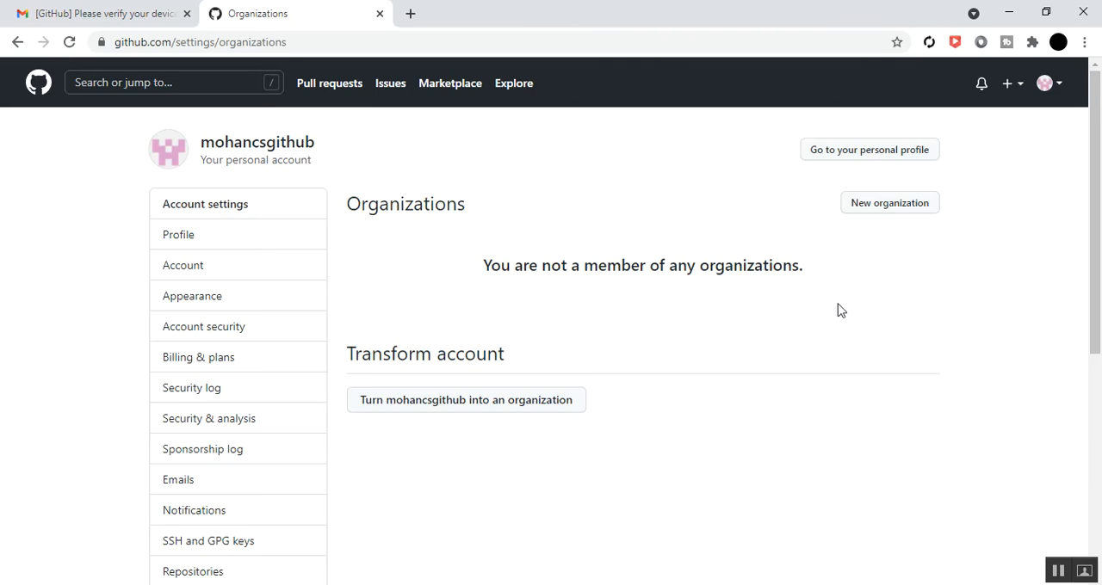
Start a new organization, compare the Free, Team and Enterprise plans, and choose to create a free organization
left_click(859, 215)
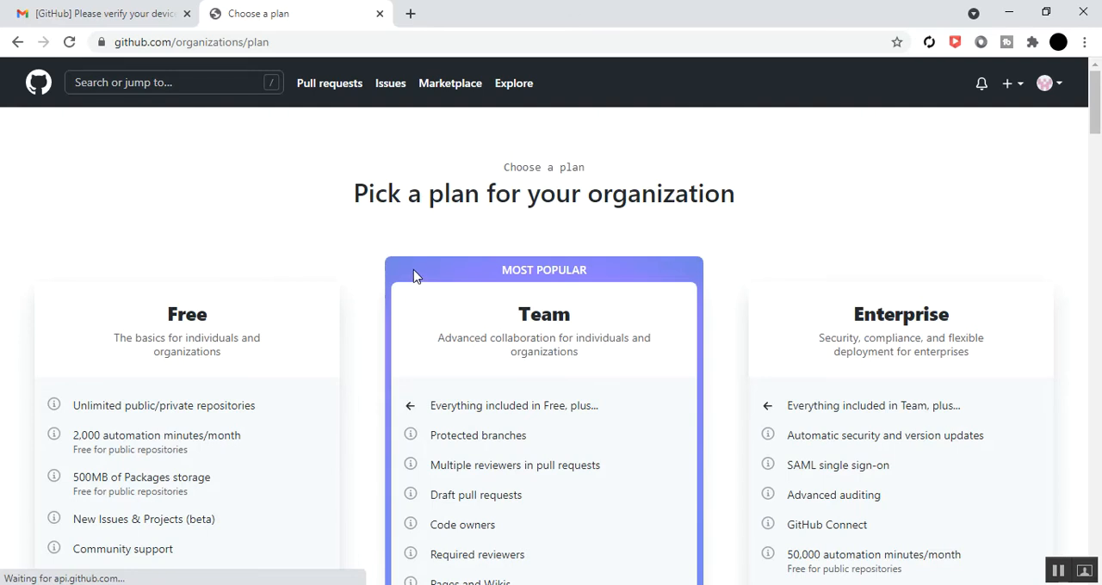
scroll(345, 287, "down", 2)
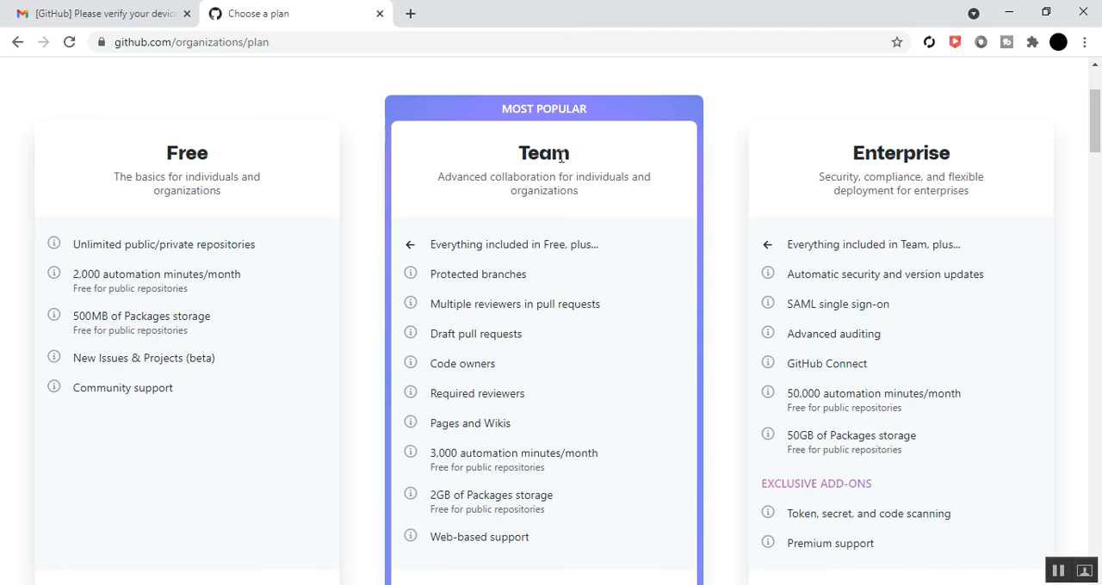
scroll(391, 346, "down", 3)
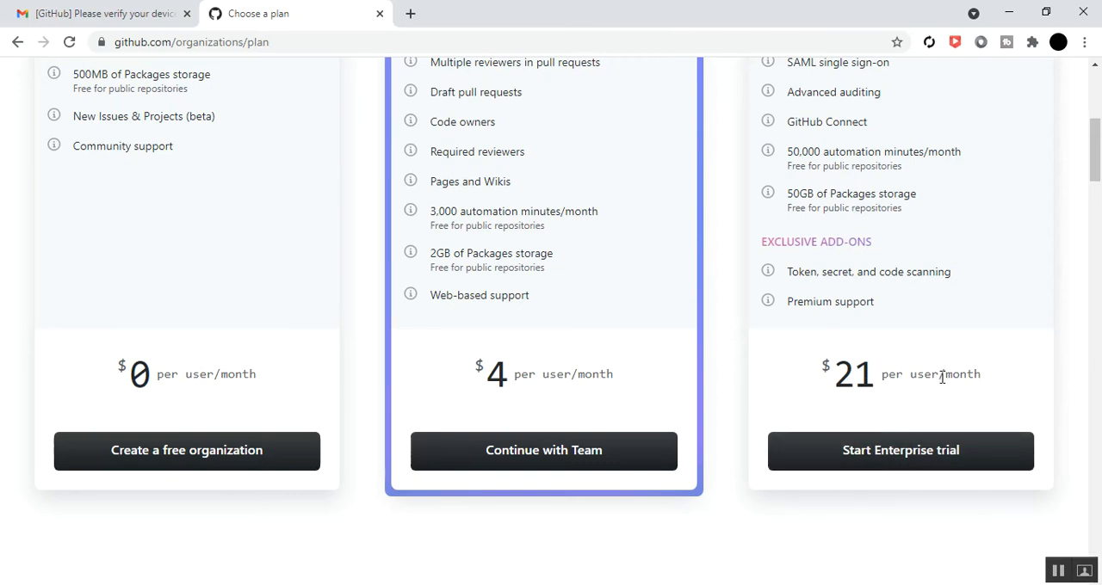
scroll(428, 429, "up", 2)
scroll(246, 421, "down", 2)
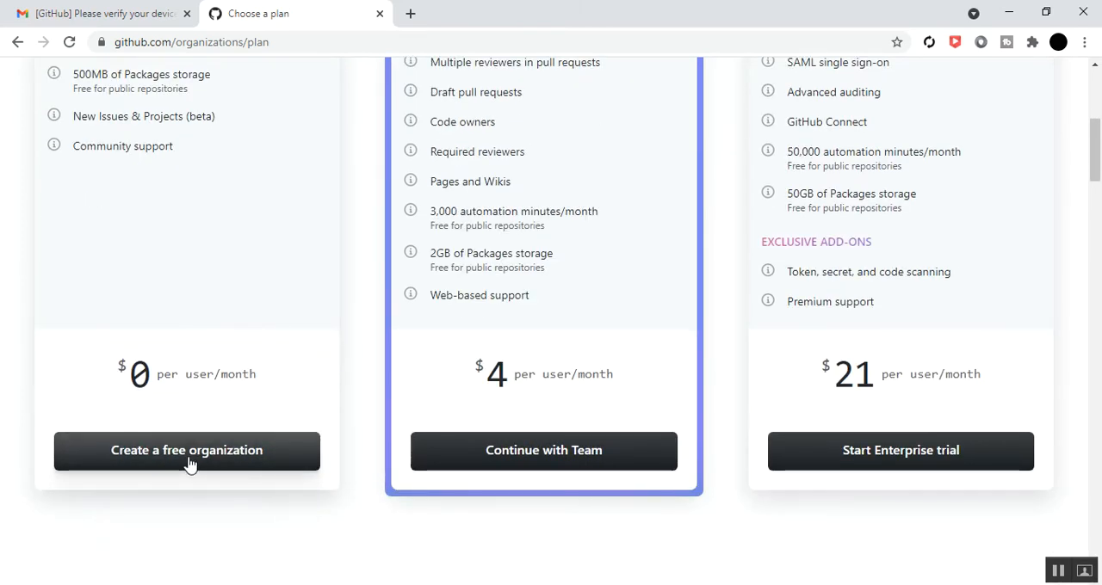
scroll(199, 500, "up", 2)
scroll(199, 502, "down", 2)
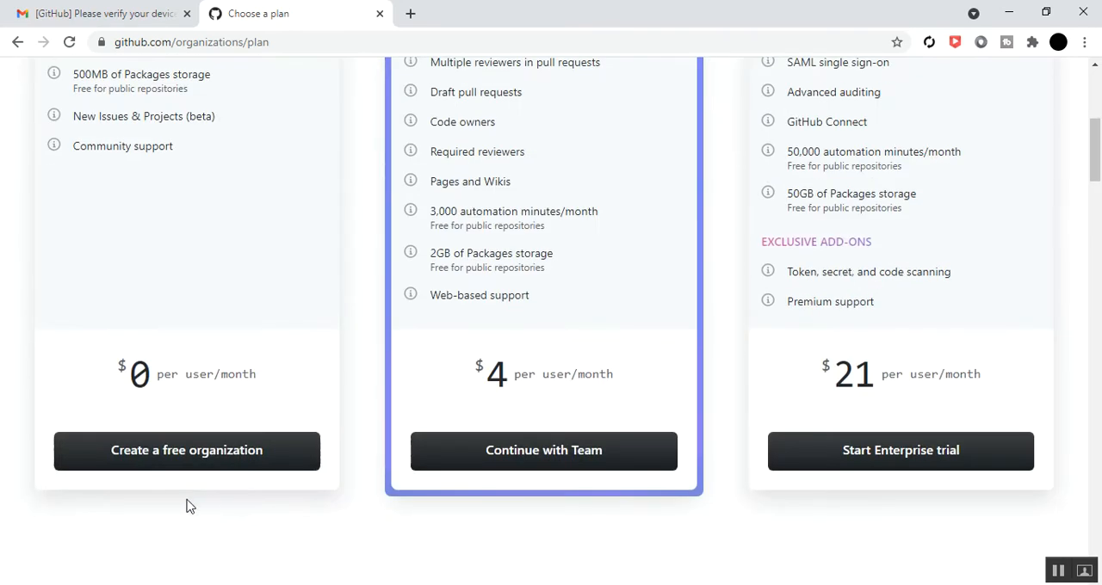
left_click(145, 458)
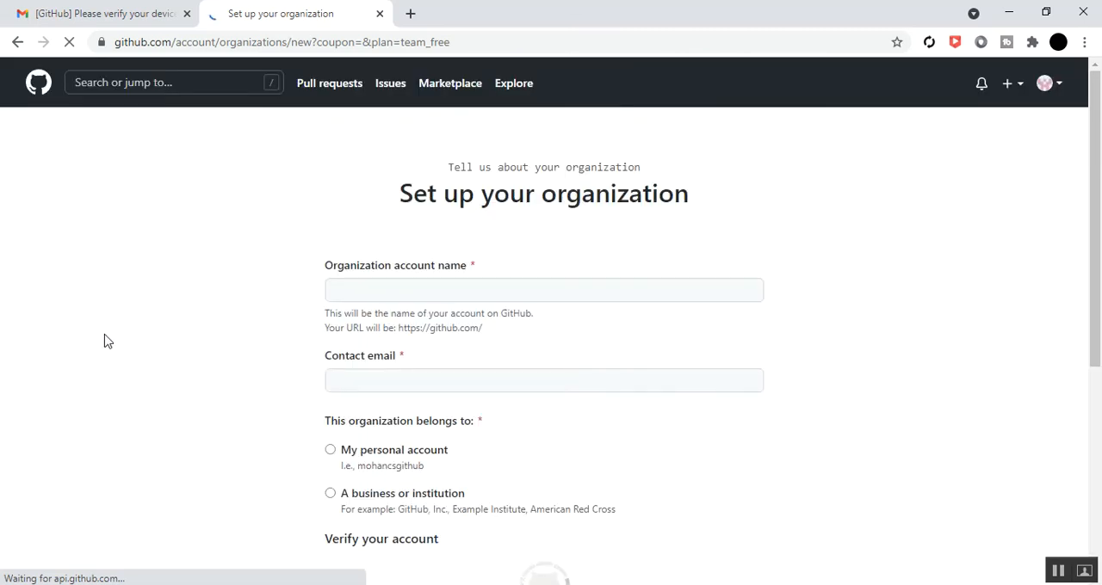
Enter MohanOrgGlobal as the organization account name
left_click(376, 287)
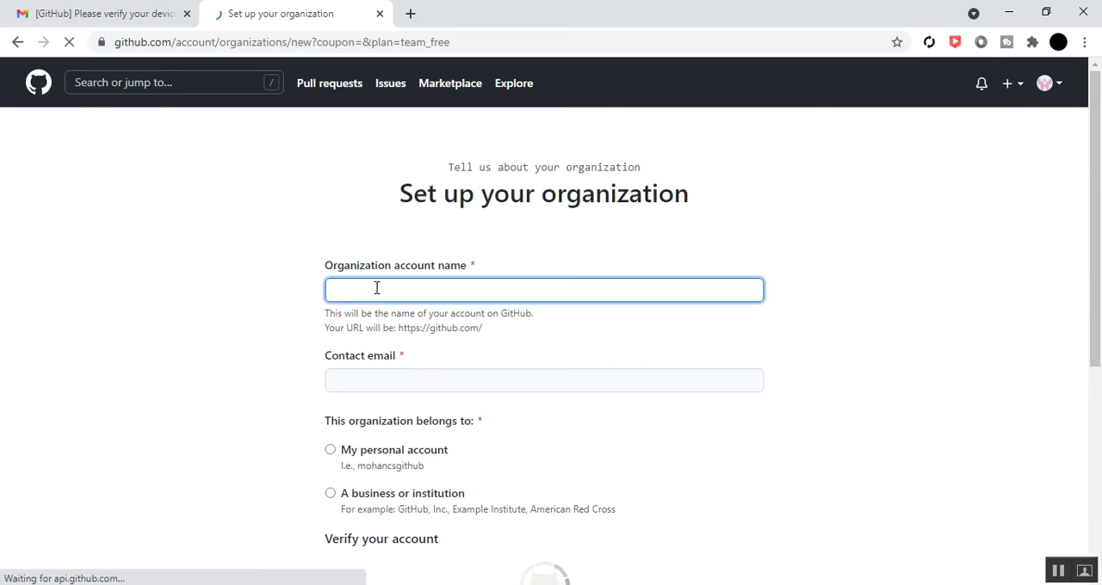
type("M")
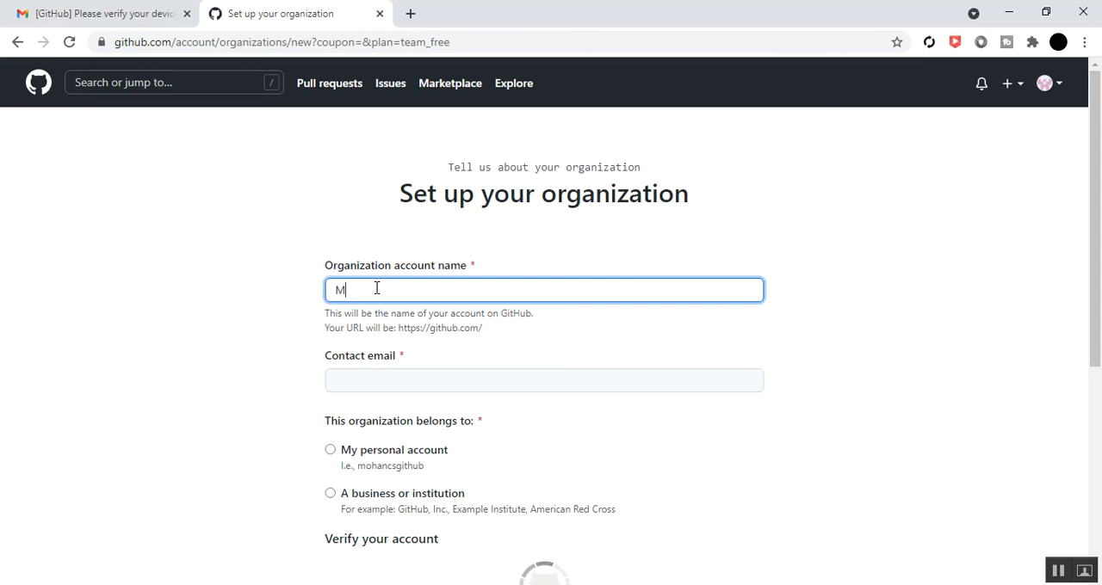
type("ohan")
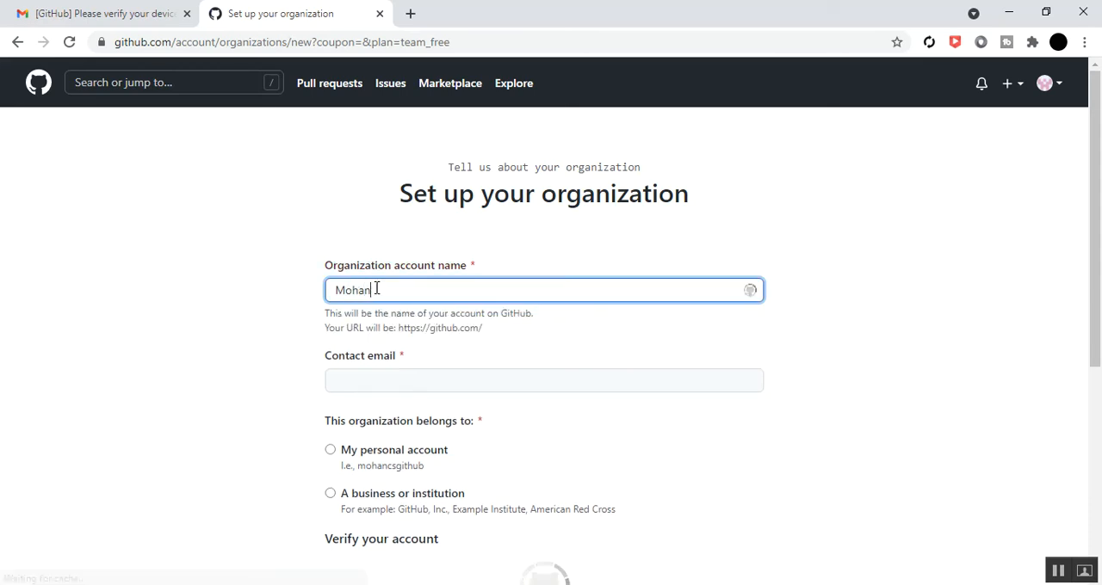
type("csg")
type("Globa")
type("l")
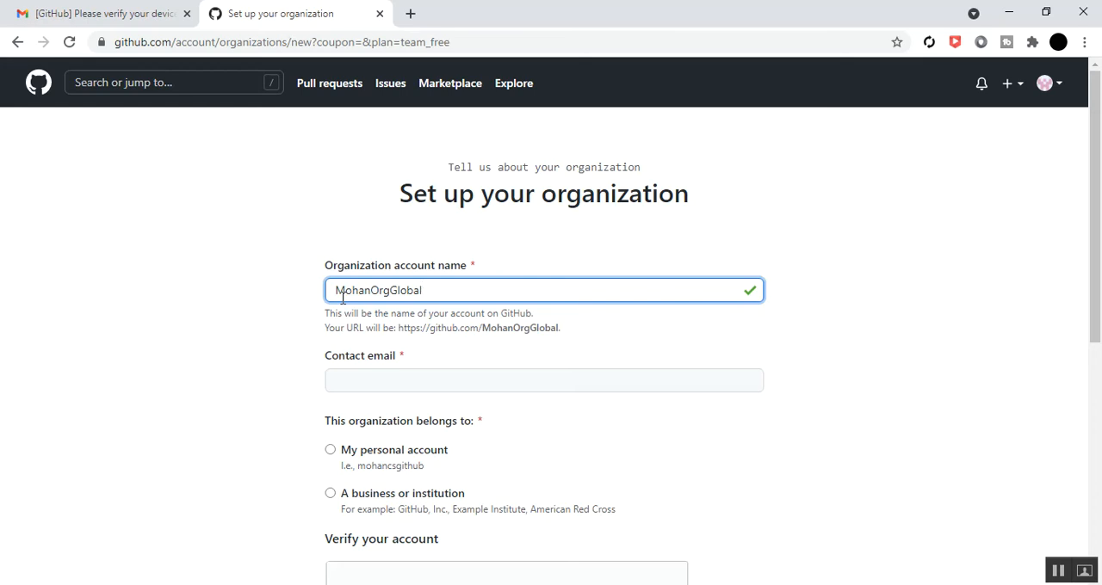
Fill in the organization's contact email and set it as belonging to My personal account
left_click(377, 383)
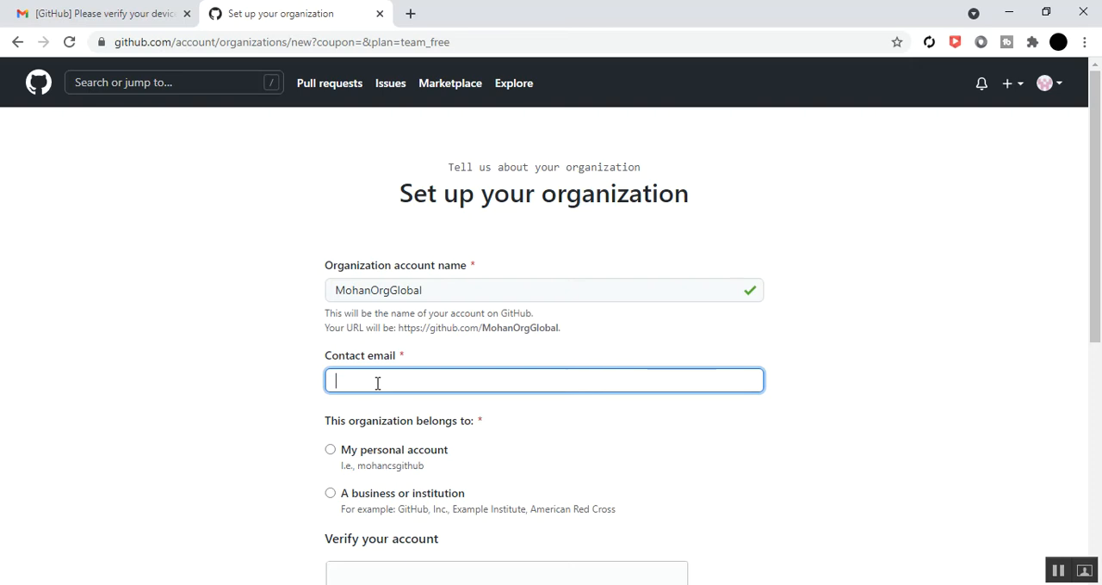
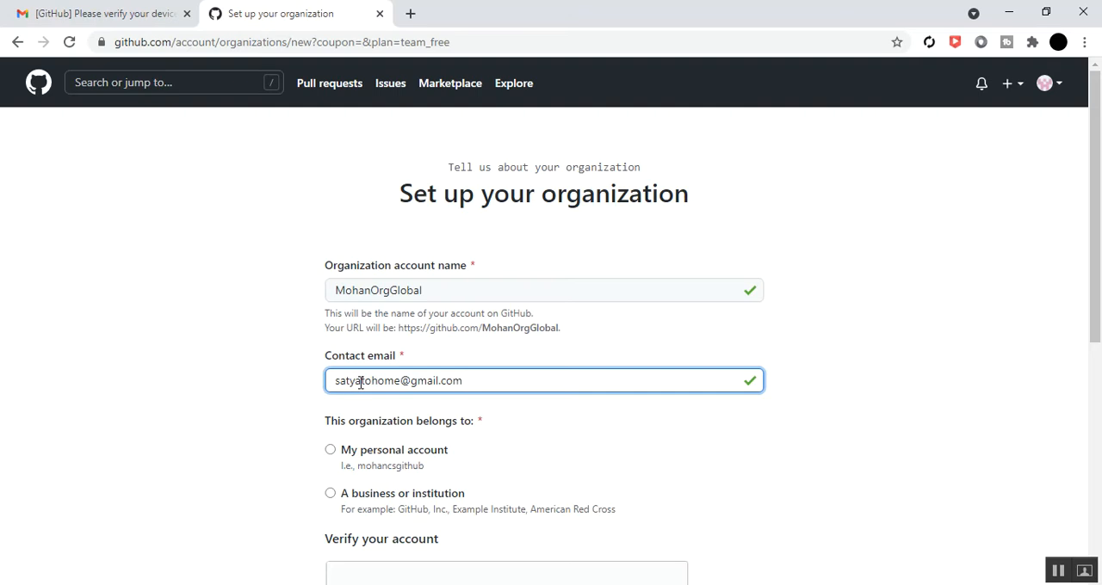
scroll(535, 422, "down", 1)
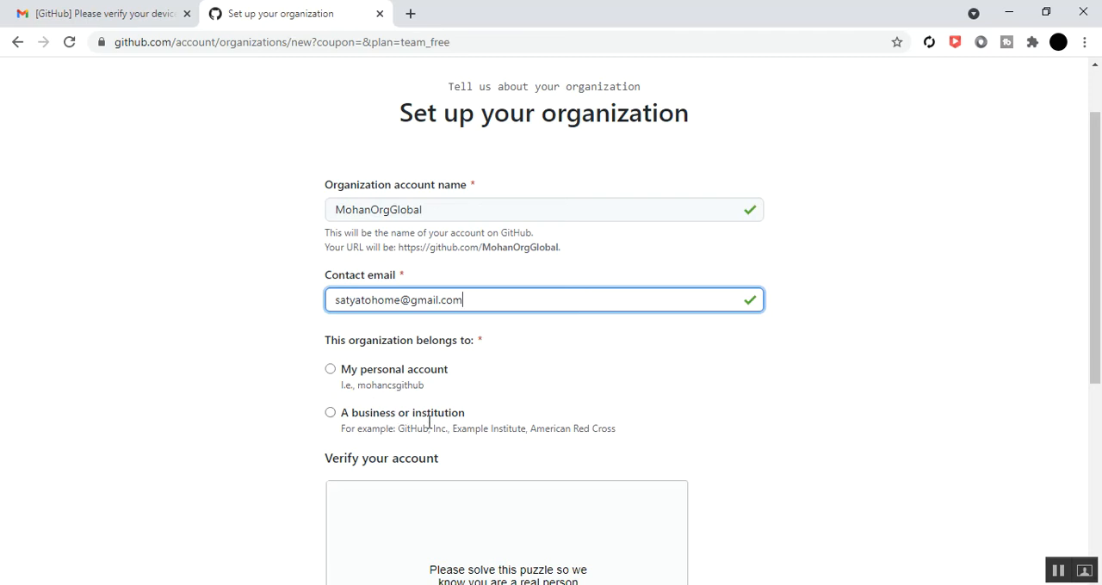
left_click(332, 375)
Verify the account by picking the spiral galaxy in the puzzle, and submit the organization setup form
scroll(278, 399, "down", 2)
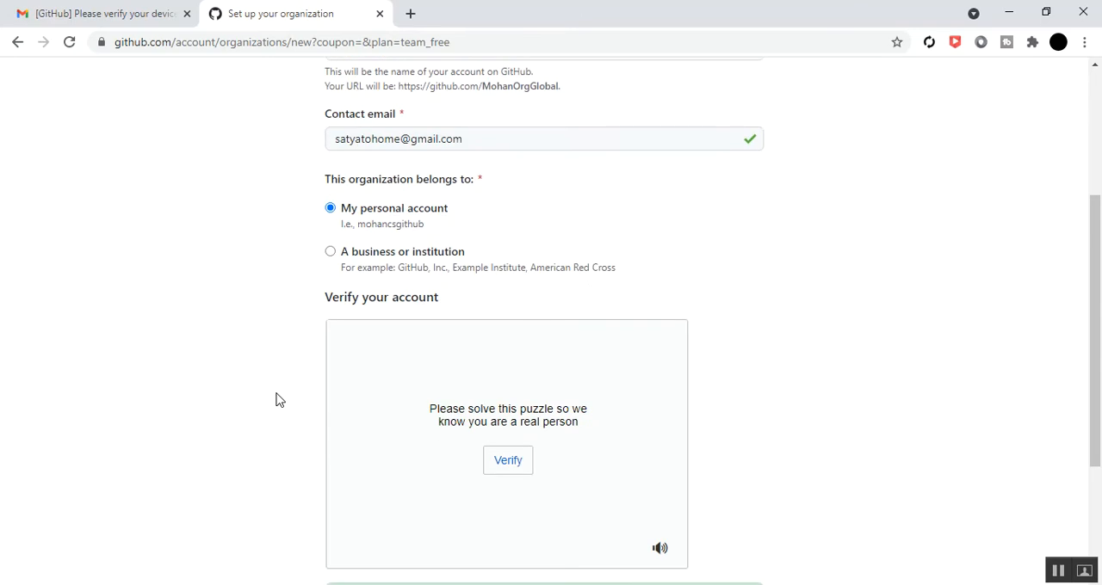
scroll(278, 399, "down", 2)
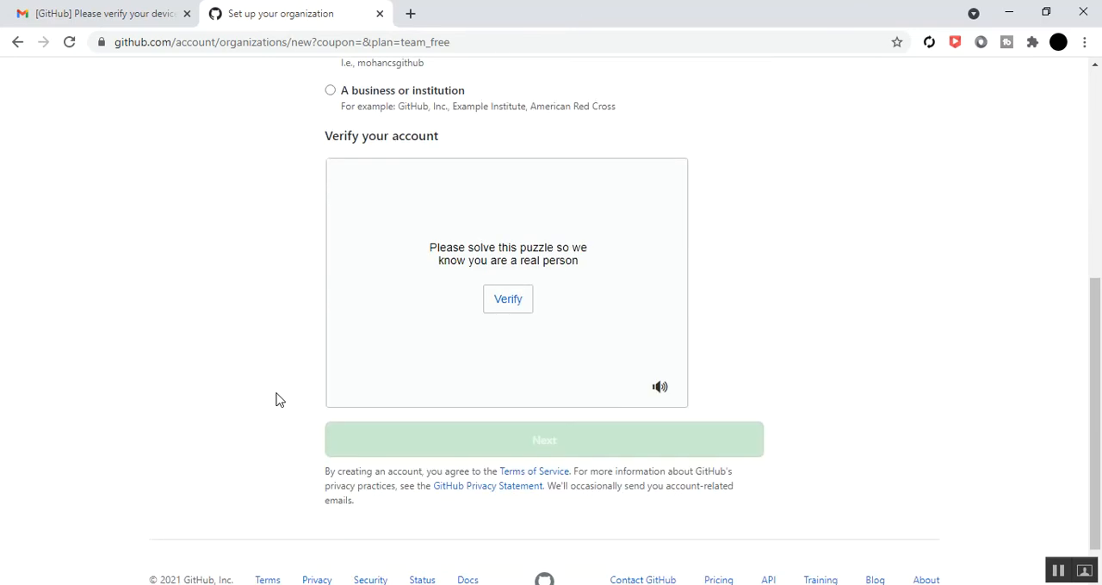
left_click(505, 306)
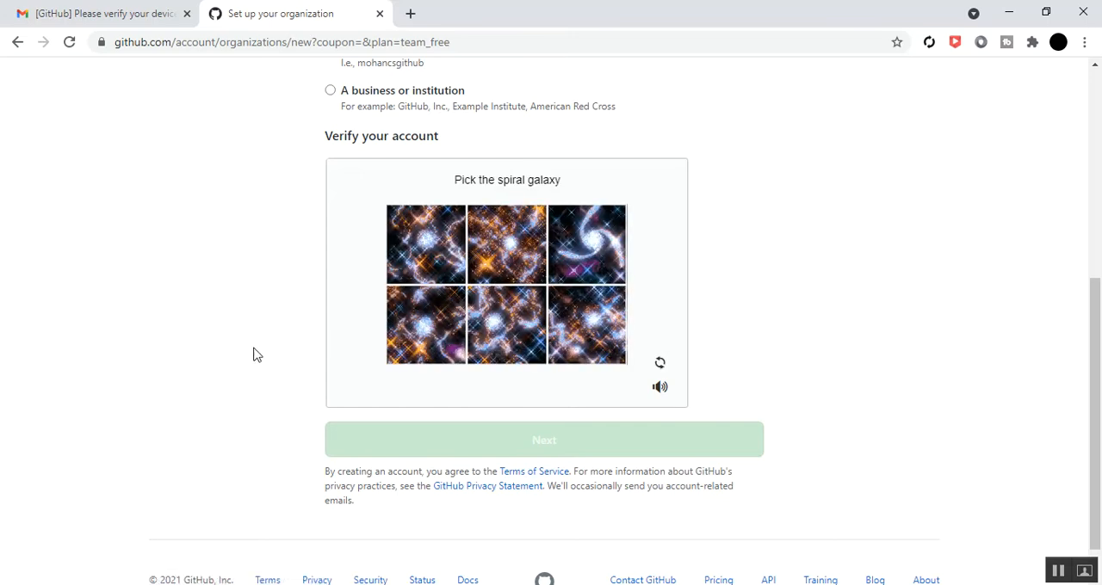
left_click(593, 249)
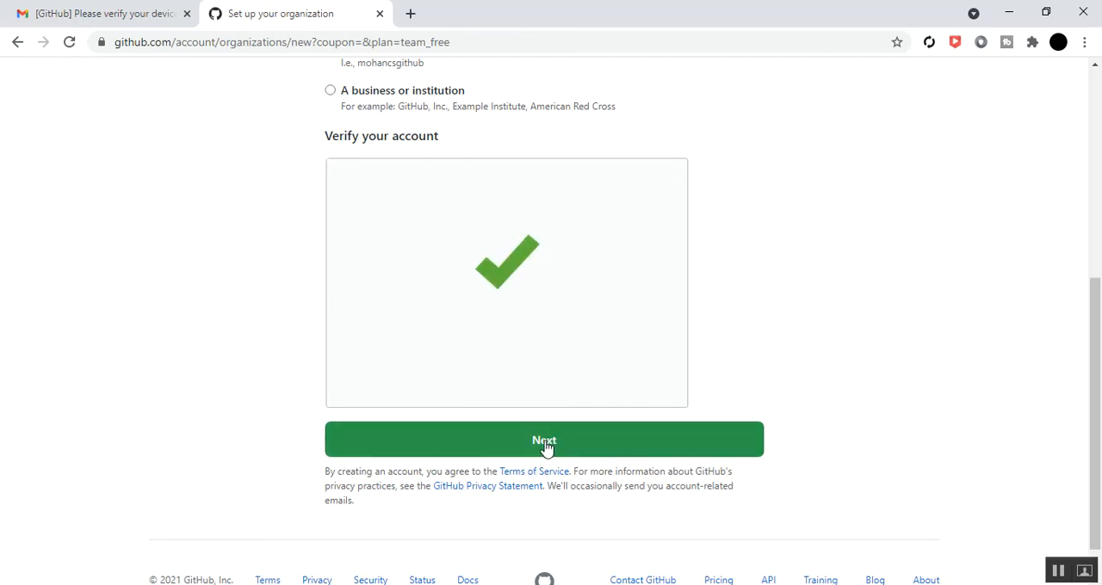
left_click(545, 444)
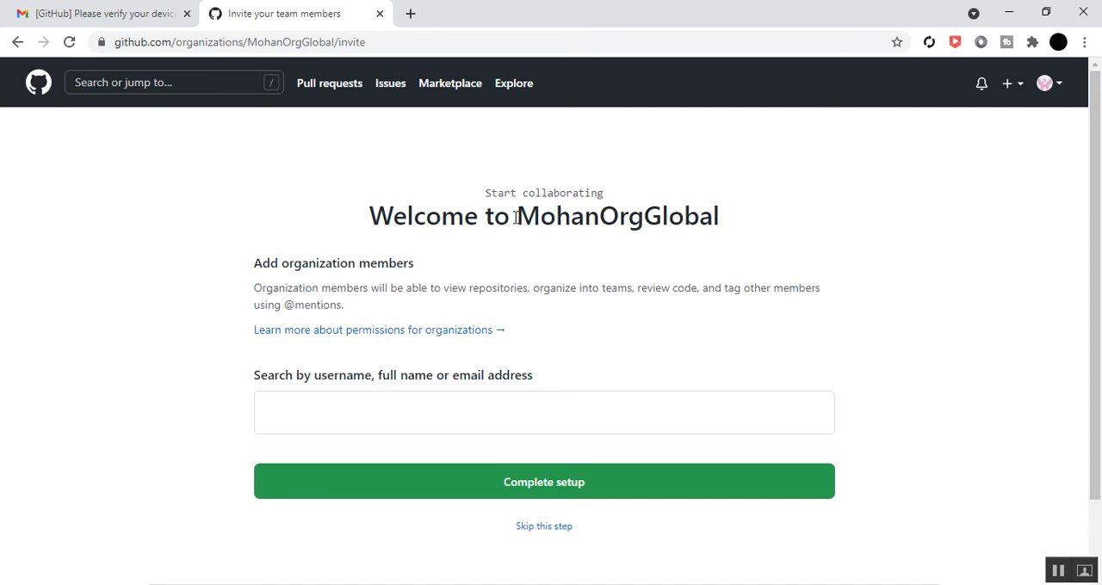
Check the prospective member's GitHub username in the incognito window and return to the member invitation page
left_click_drag(520, 220, 728, 224)
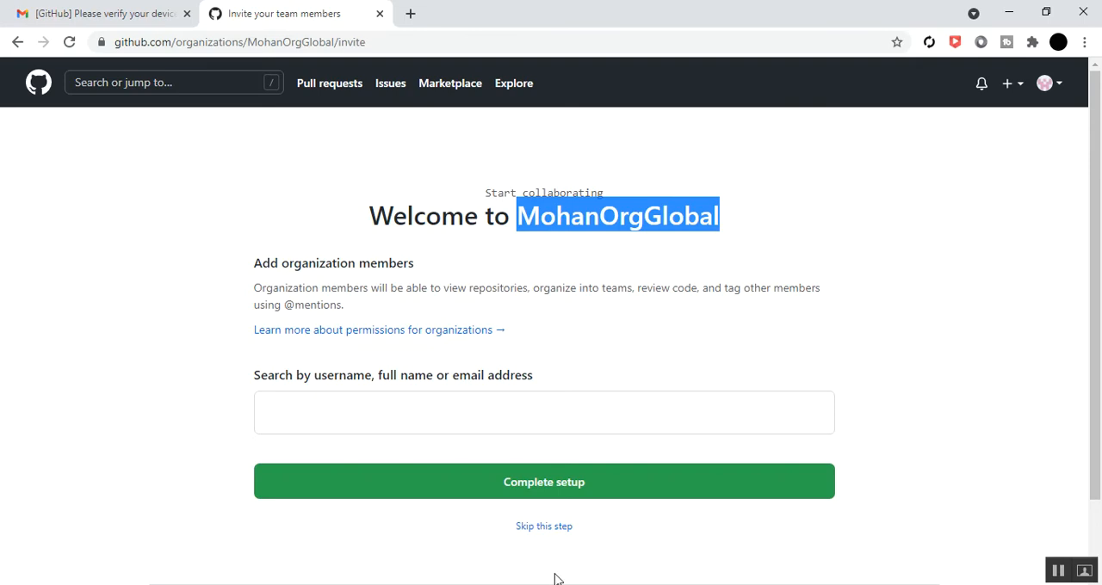
left_click(465, 538)
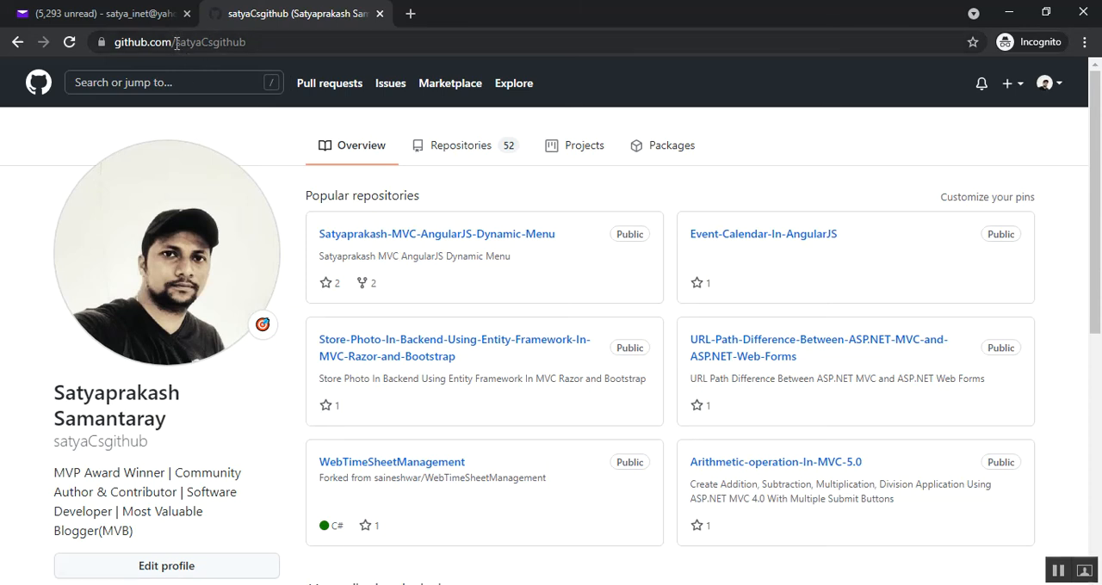
left_click(1009, 12)
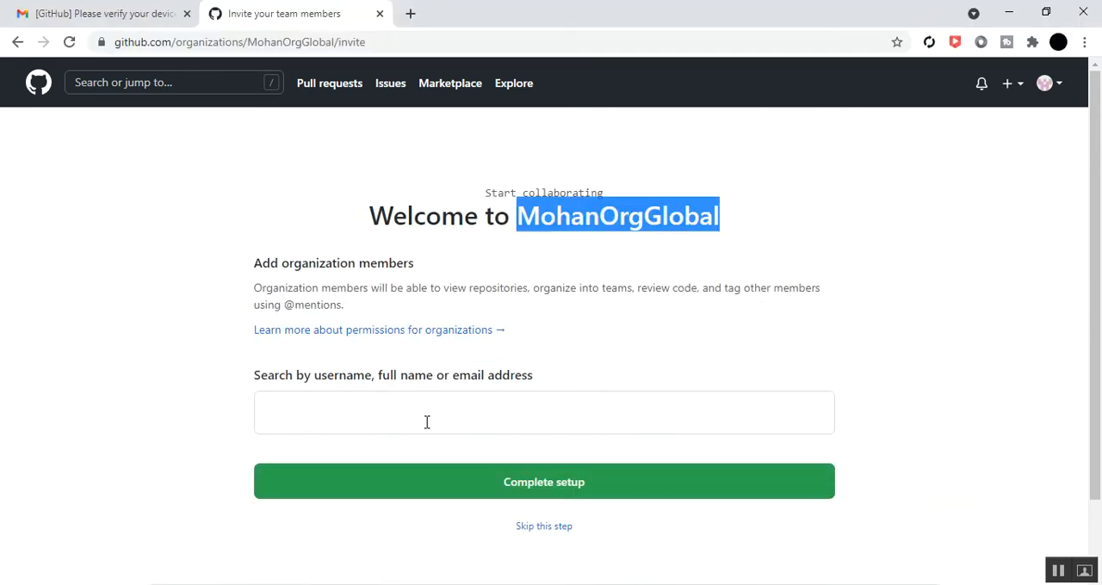
Search for the prospective member by GitHub username and add the matching account to the organization's invitations
left_click(411, 409)
type("sa")
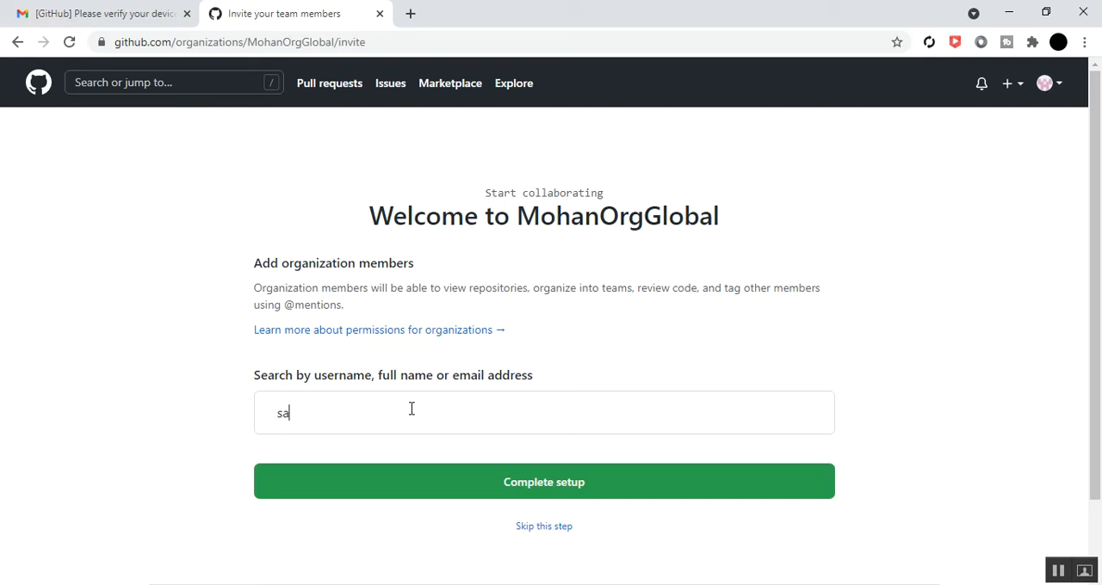
type("tyac")
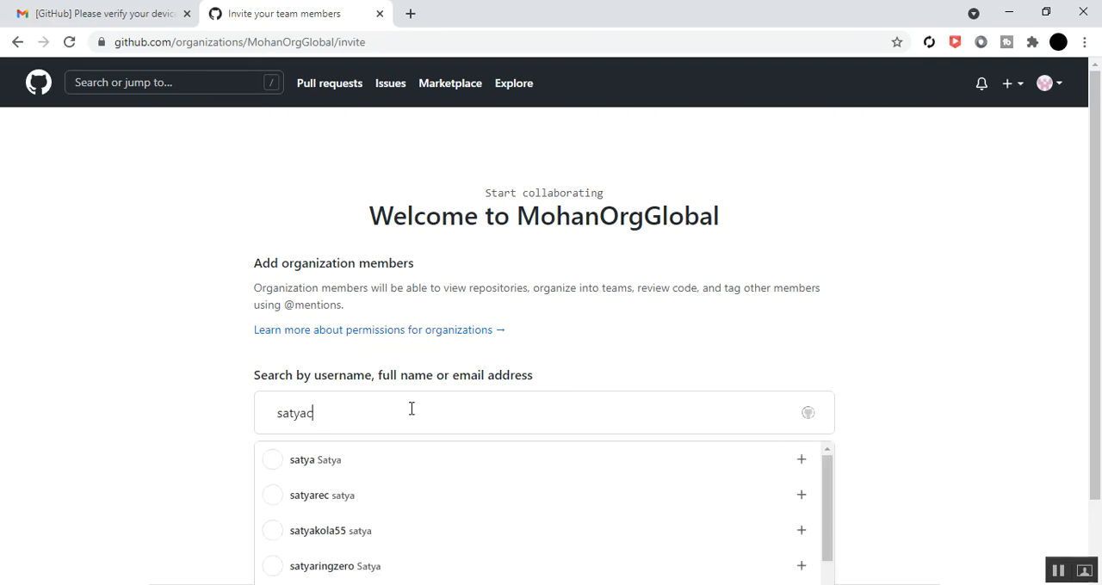
type("sgi")
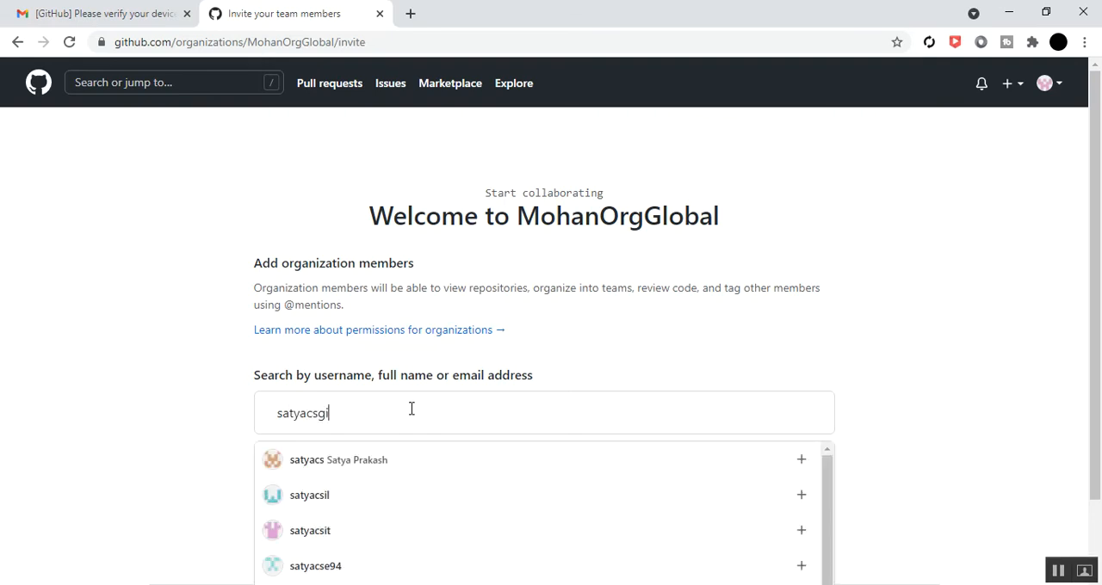
type("thub")
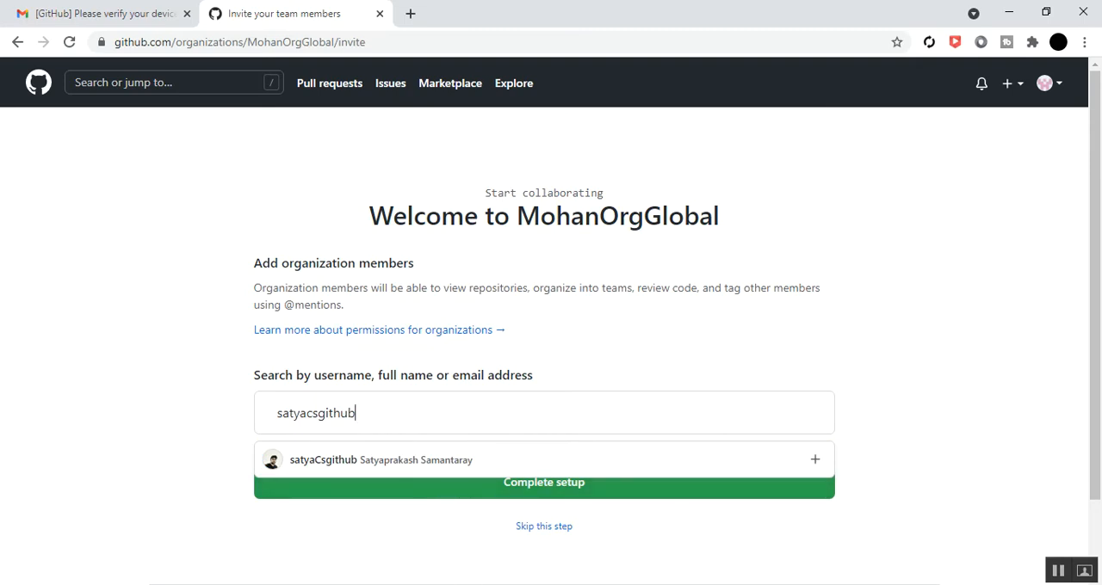
left_click(377, 584)
left_click(452, 556)
left_click(1005, 13)
left_click(387, 462)
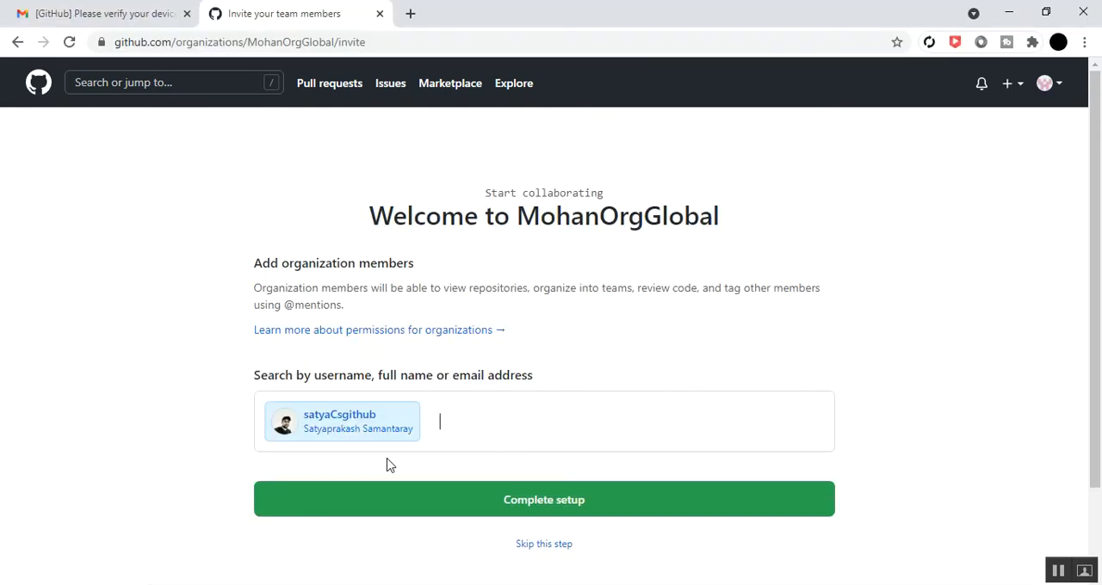
Complete the organization setup with the selected member and look over the first questions of the welcome survey
left_click(410, 506)
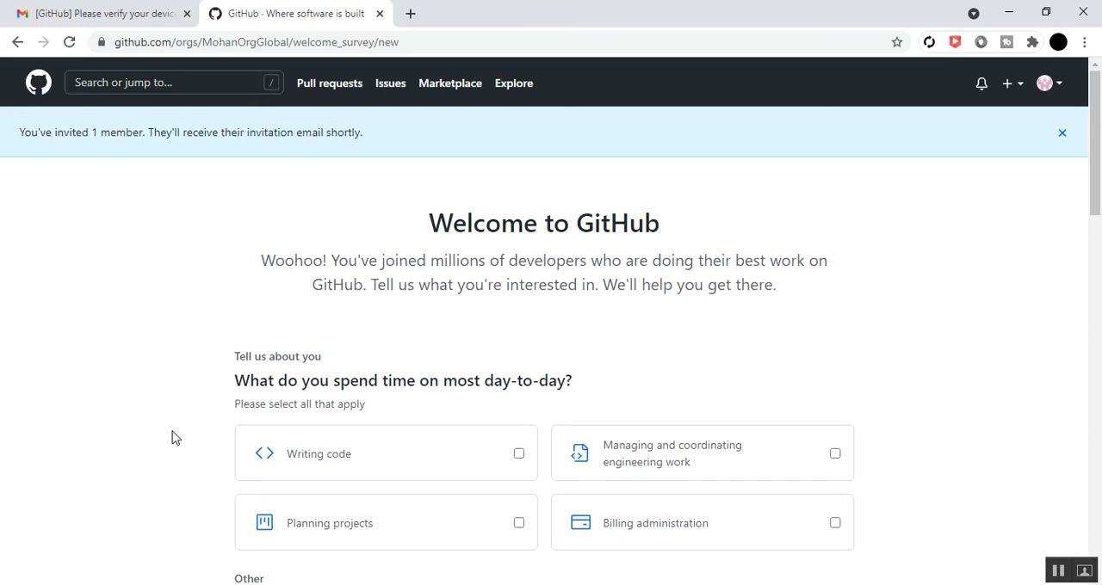
scroll(167, 413, "down", 2)
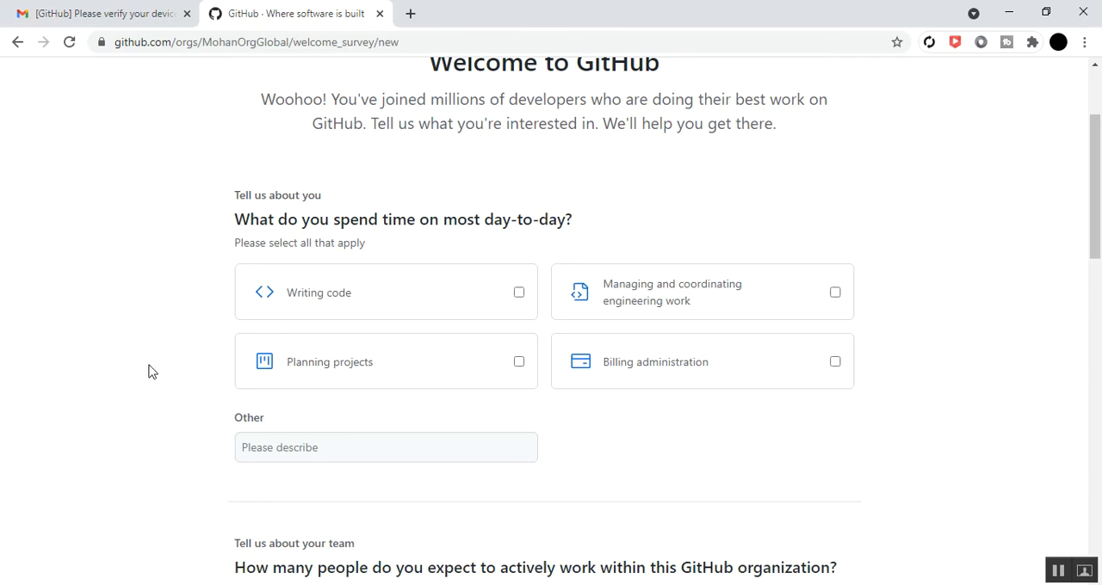
scroll(148, 370, "up", 1)
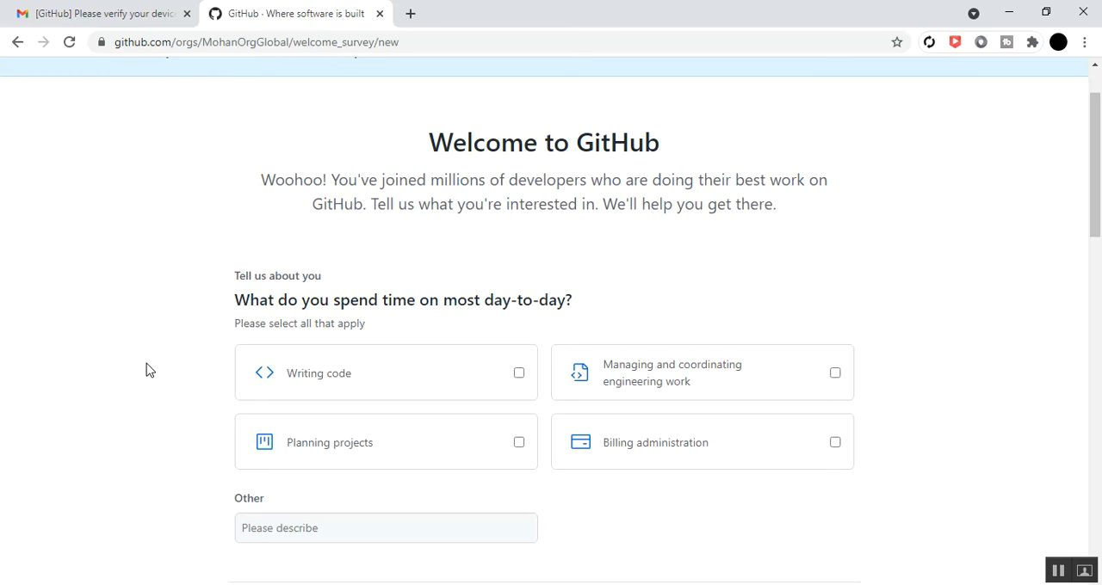
Select Writing code and Planning projects as day-to-day activities, and describe Other as "We are working for client project"
scroll(158, 364, "down", 1)
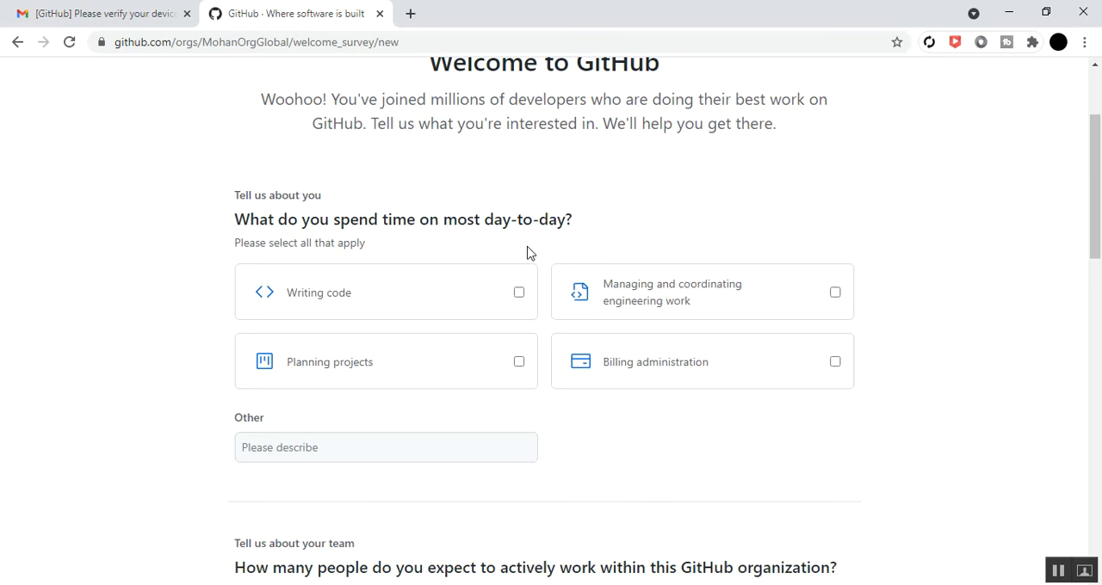
left_click(520, 294)
left_click(520, 364)
scroll(669, 428, "down", 1)
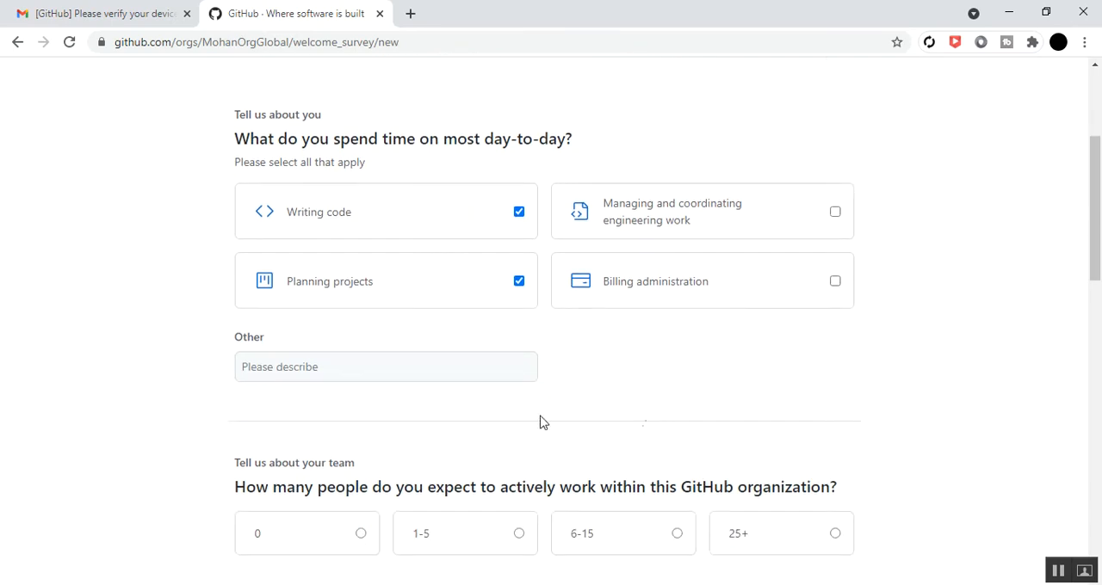
left_click(327, 371)
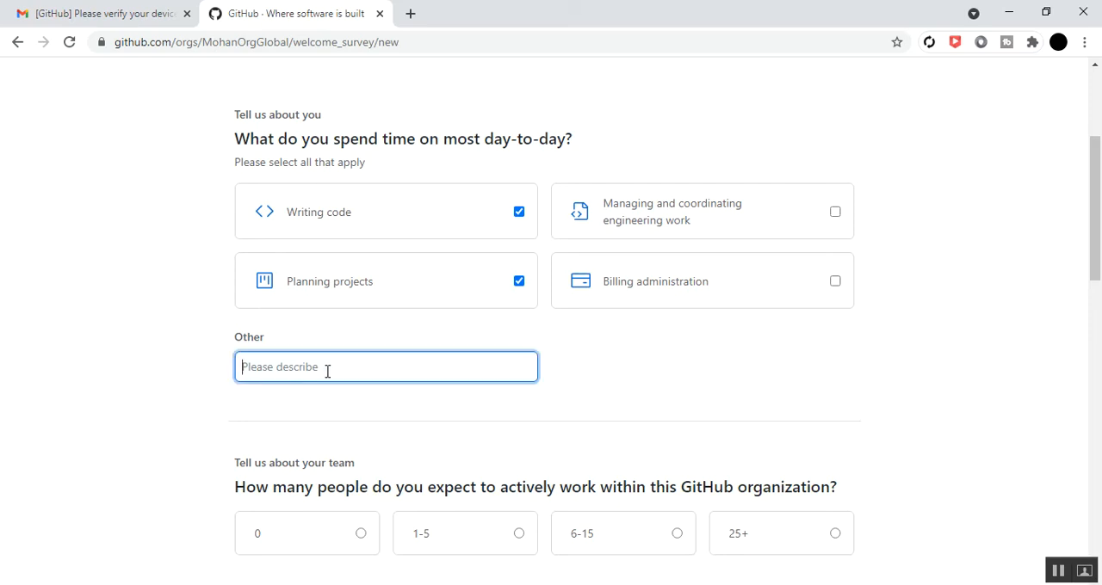
type("We are working")
type("for client project")
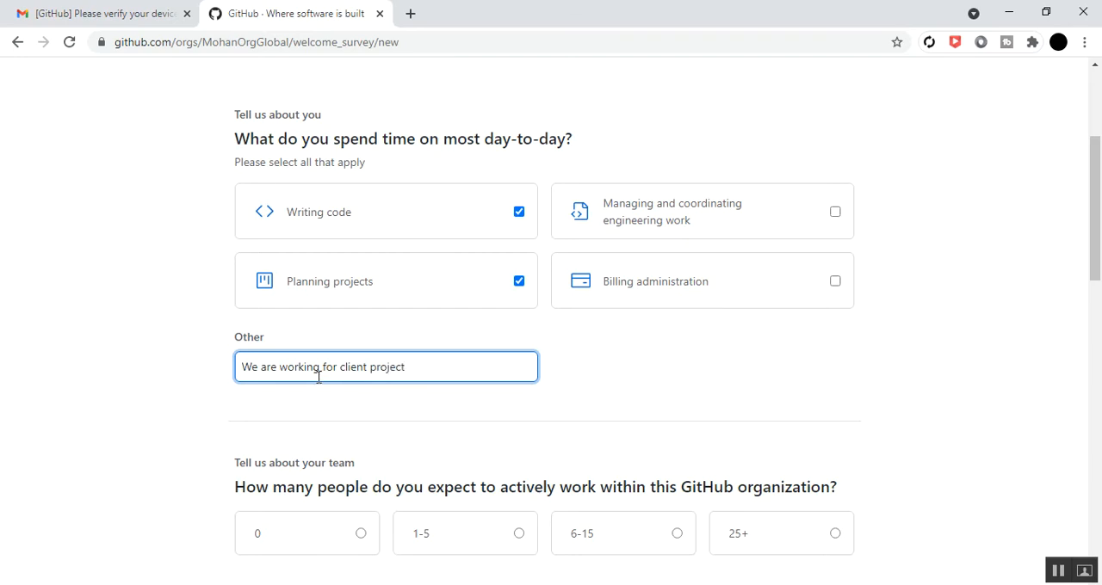
Set the number of people expected to actively work within the organization to 1-5
scroll(315, 377, "down", 1)
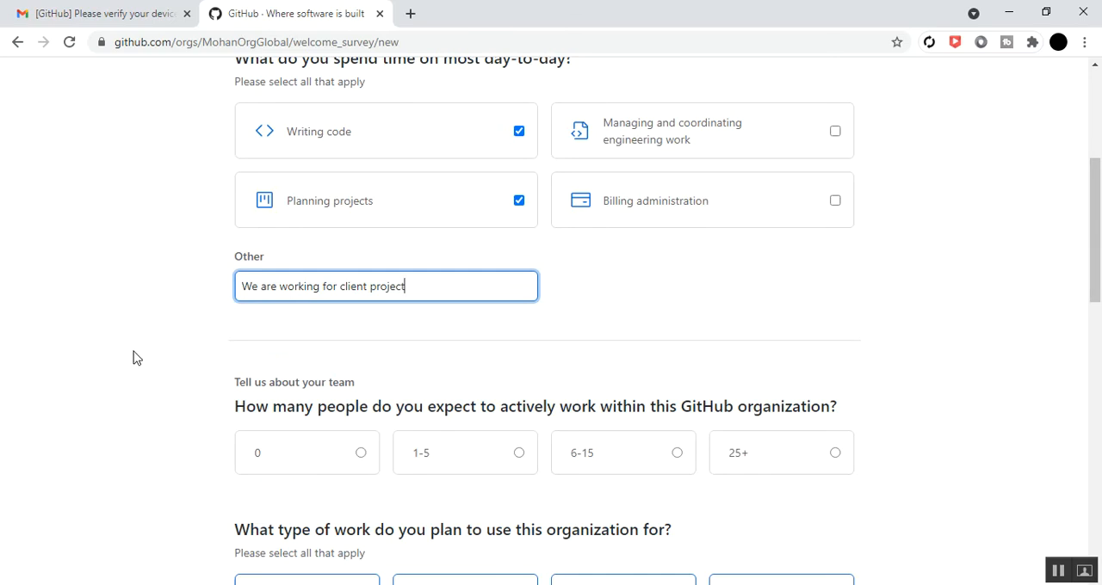
scroll(121, 360, "down", 2)
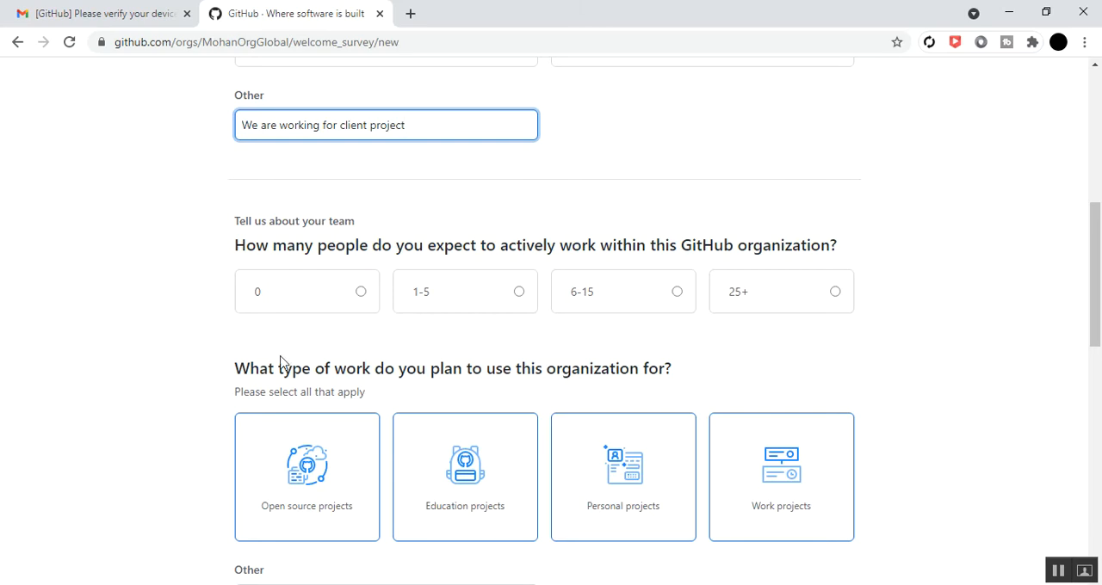
left_click(520, 292)
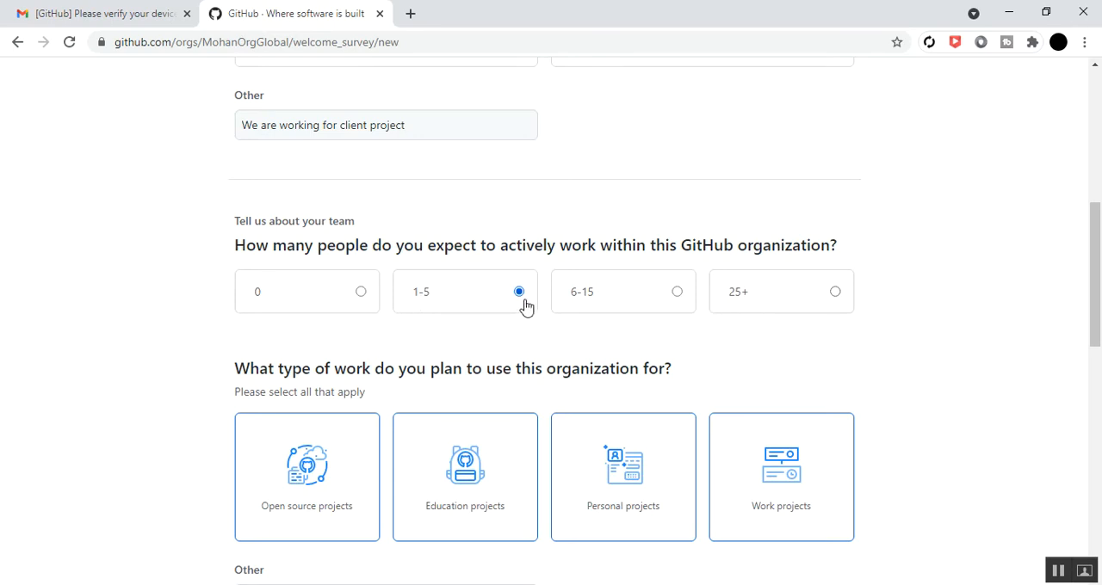
Choose Personal projects and Work projects as the types of work planned for the organization
scroll(477, 347, "up", 2)
scroll(477, 345, "down", 1)
scroll(477, 347, "up", 1)
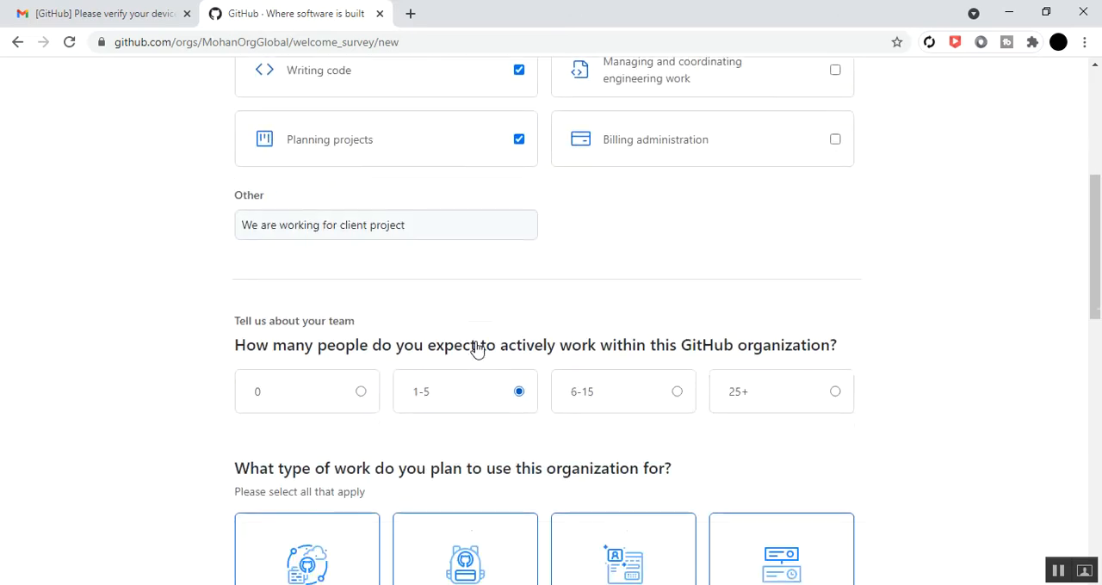
scroll(477, 349, "down", 3)
scroll(487, 276, "up", 1)
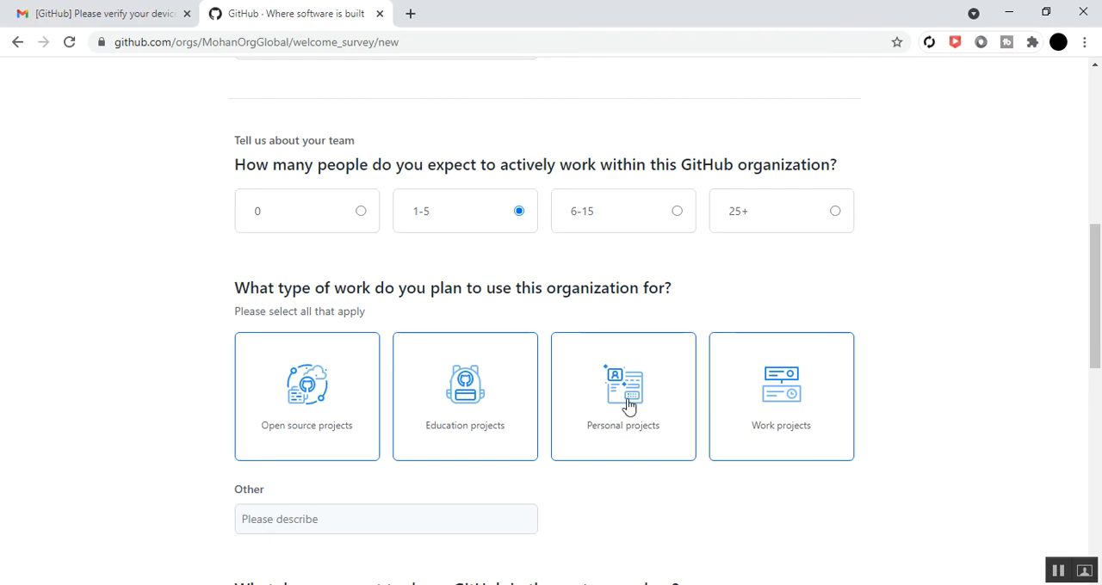
left_click(629, 401)
left_click(800, 407)
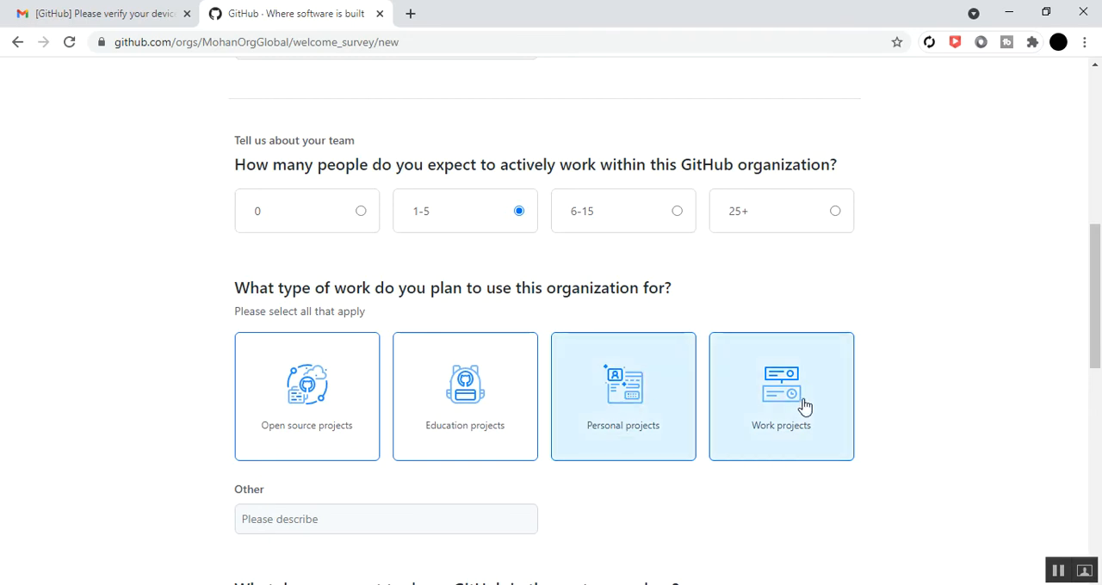
Describe the other type of work planned for the organization as "For personal and company work"
scroll(349, 411, "down", 1)
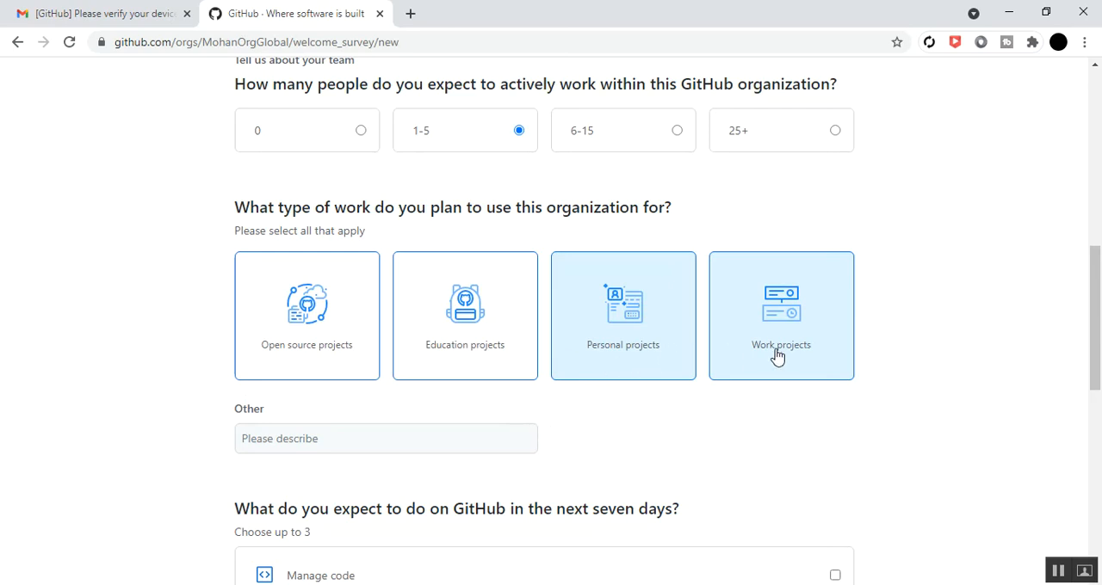
scroll(566, 443, "down", 2)
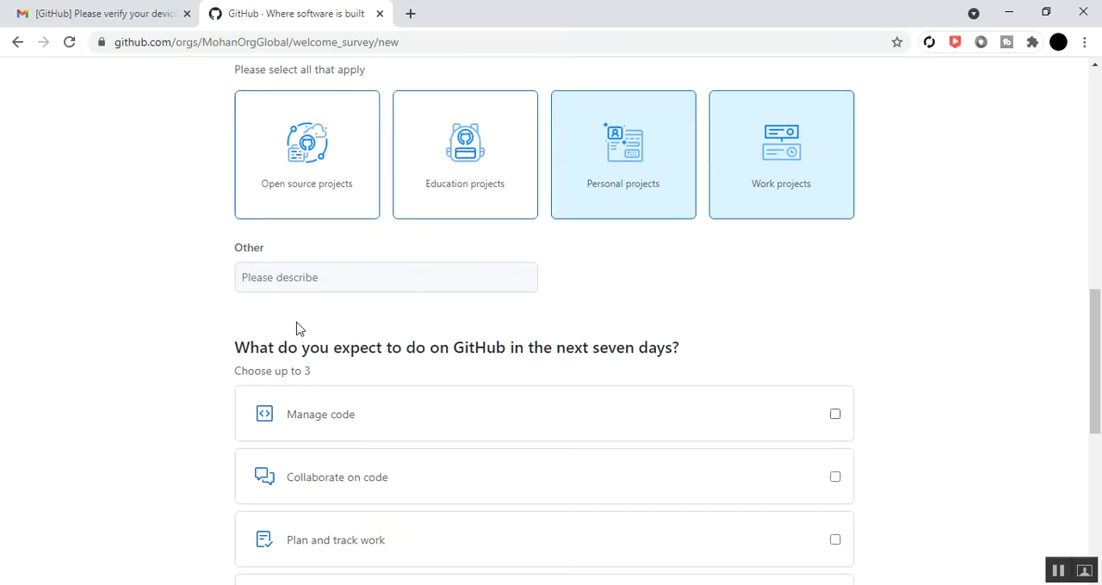
left_click(303, 279)
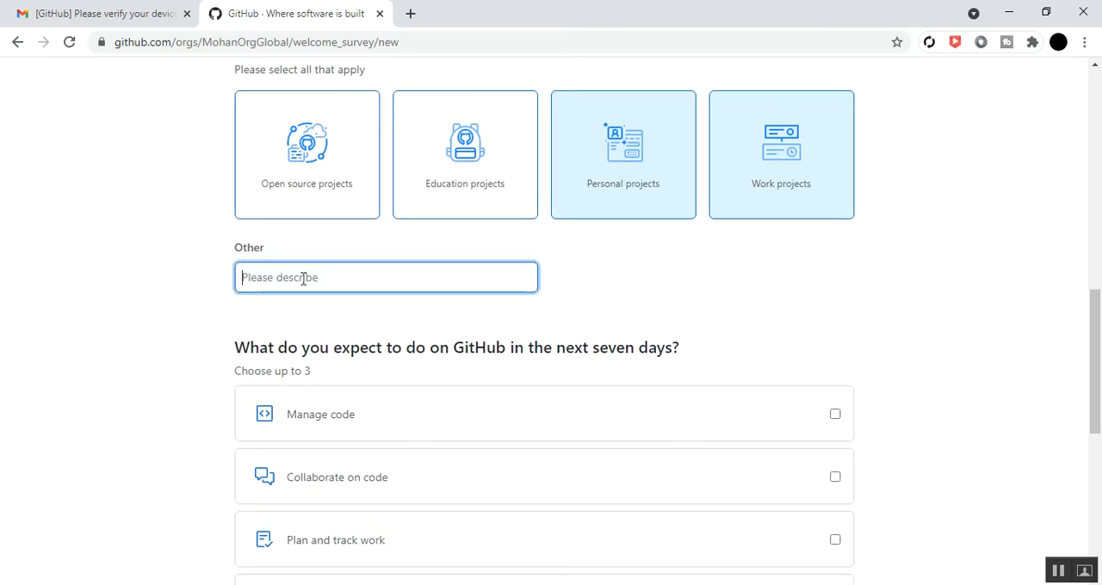
type("For perso")
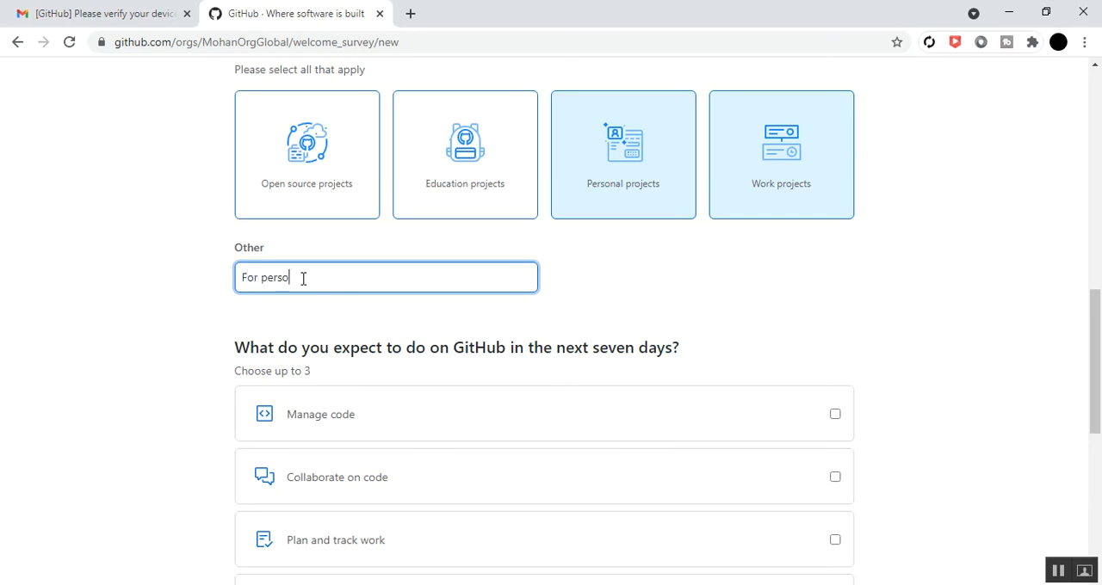
type("nal and company work")
Select Manage code, Collaborate on code, and Plan and track work as expected activities for the next seven days
scroll(148, 340, "down", 1)
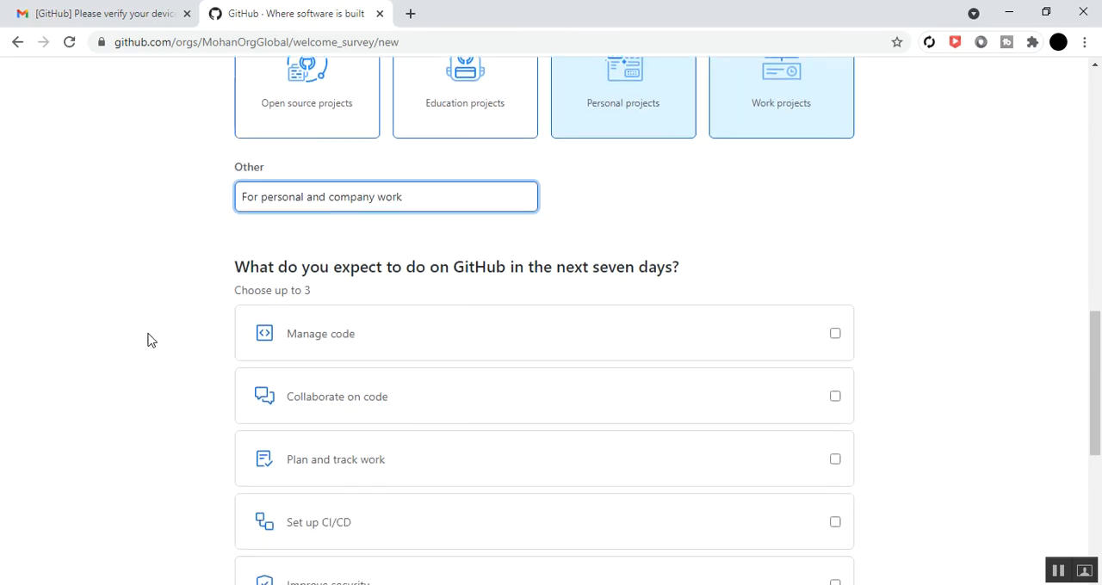
scroll(148, 340, "down", 1)
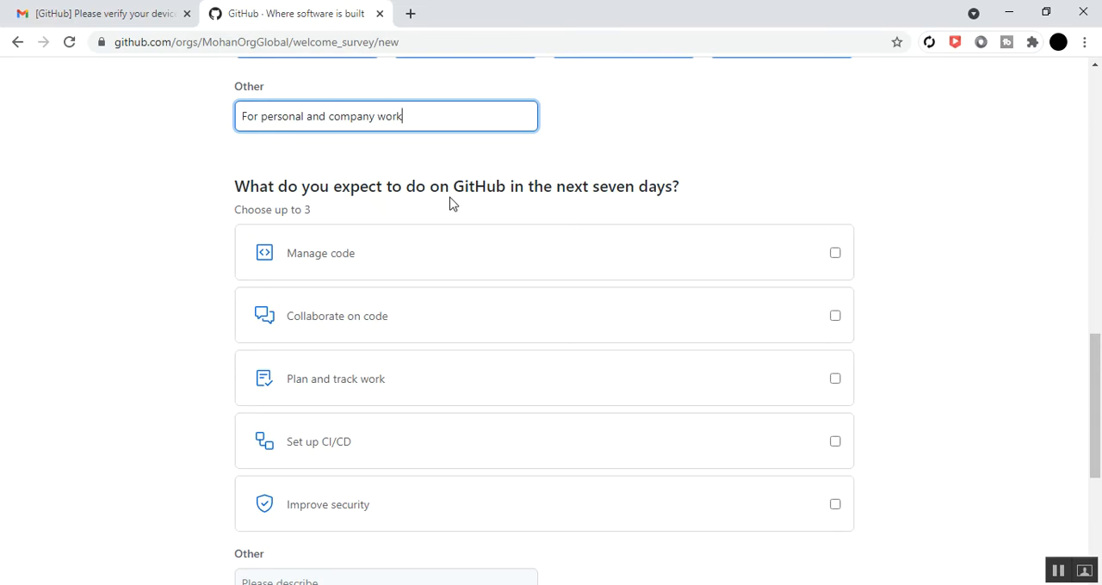
scroll(479, 211, "up", 2)
scroll(517, 207, "down", 2)
scroll(148, 311, "down", 2)
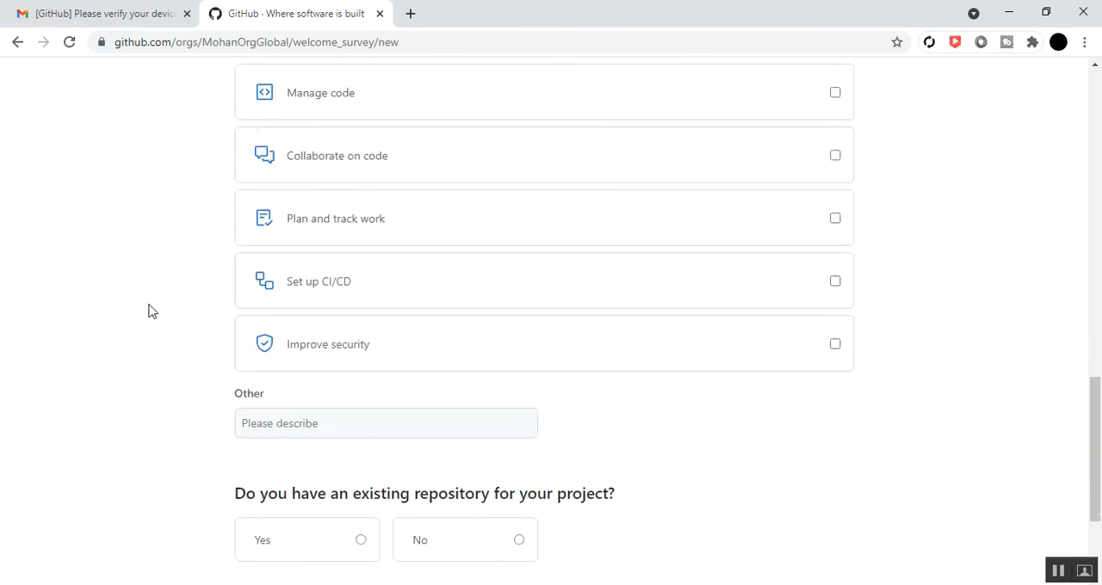
scroll(148, 311, "up", 1)
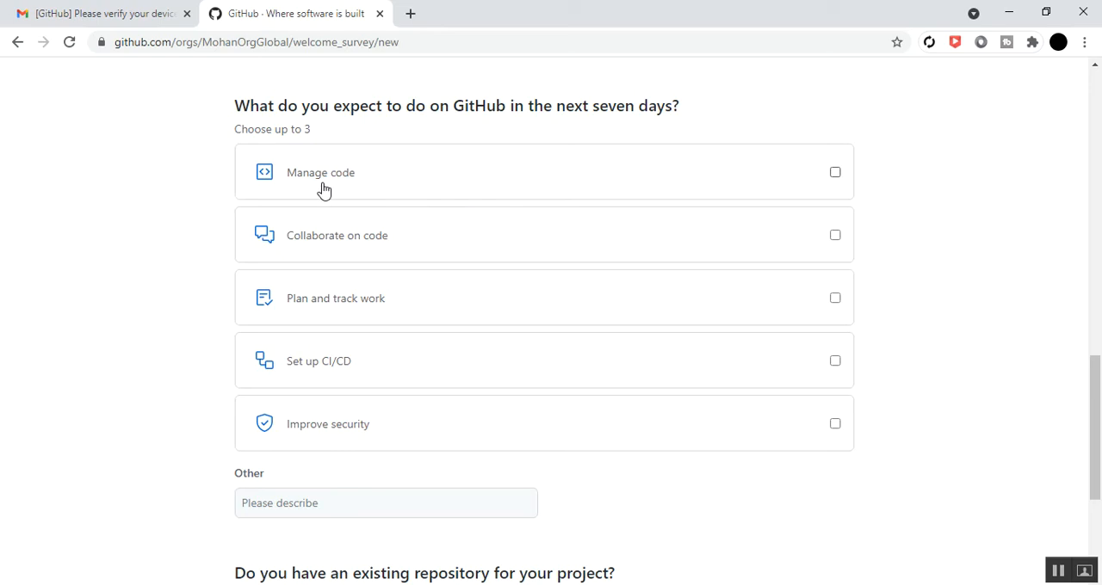
left_click(834, 173)
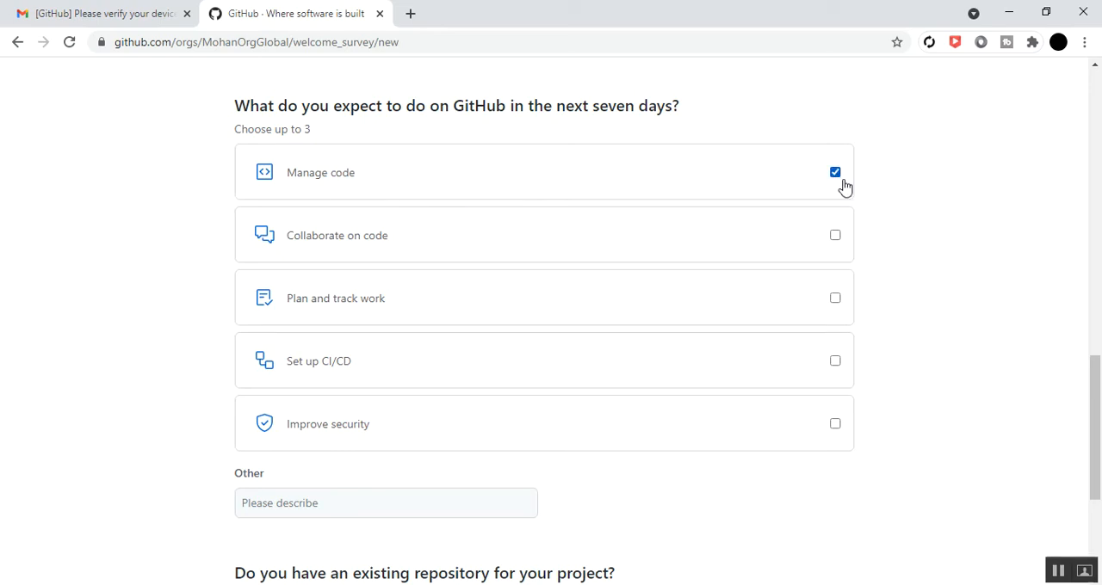
left_click(835, 236)
left_click(836, 300)
Describe the other expected activity for the next seven days as "for code sharing and manage"
scroll(167, 298, "down", 1)
scroll(146, 280, "down", 2)
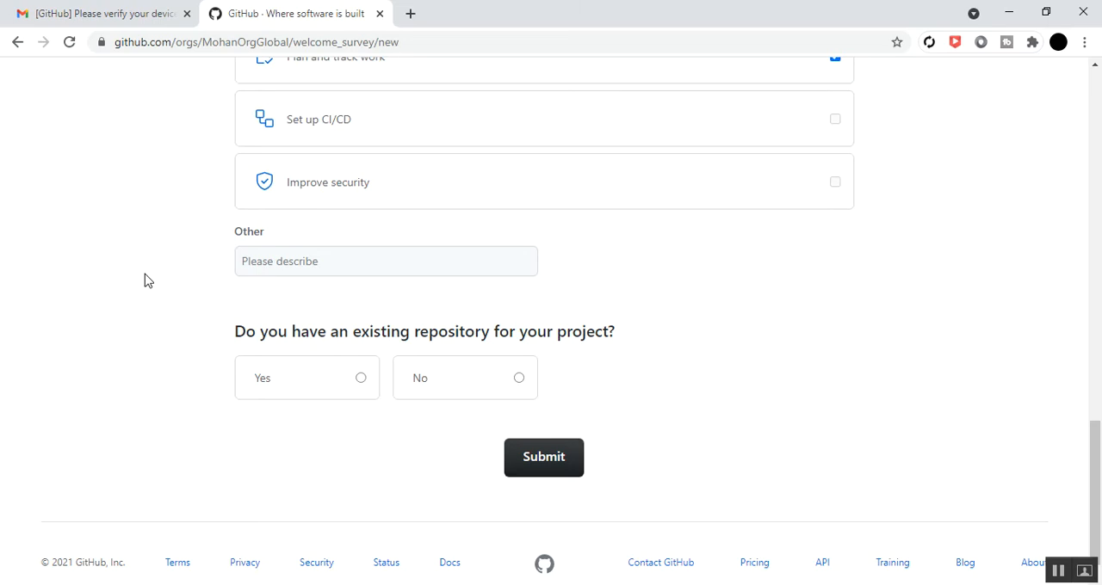
left_click(266, 261)
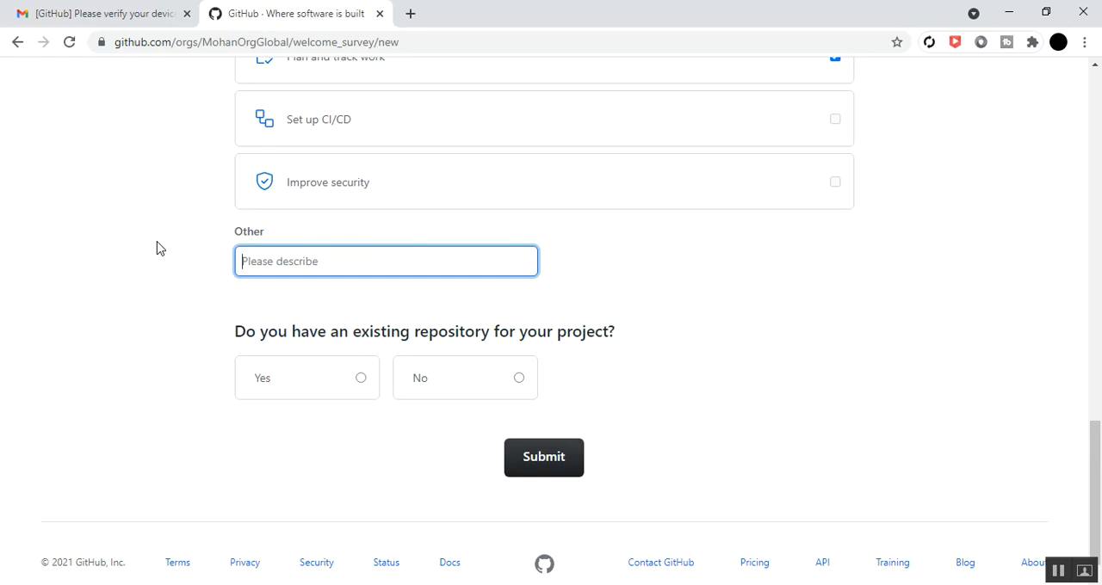
type("for code sharing and manage")
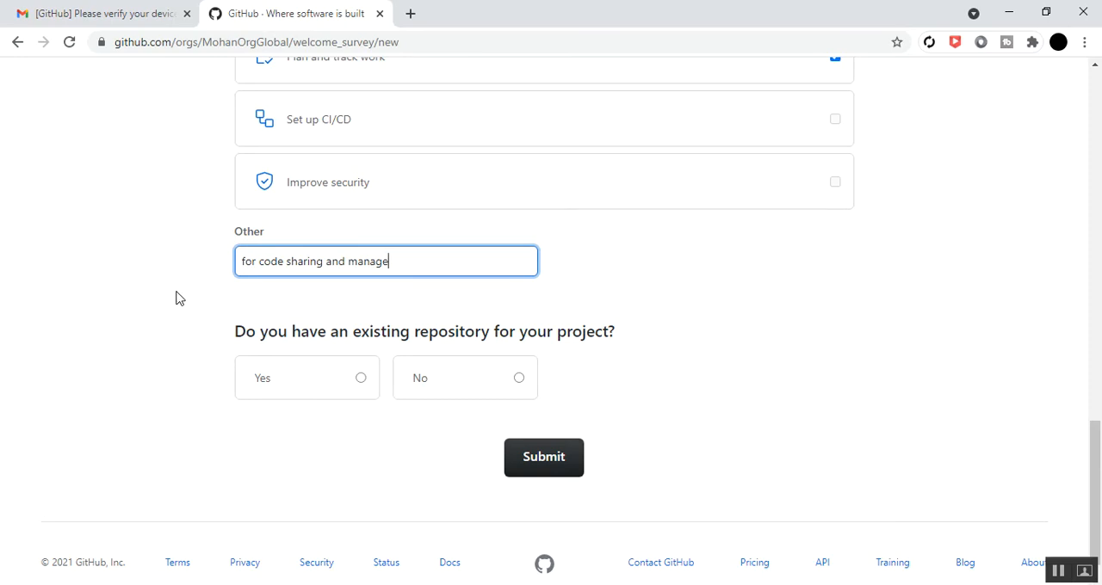
Answer No to having an existing repository for the project and submit the welcome survey
scroll(178, 297, "down", 1)
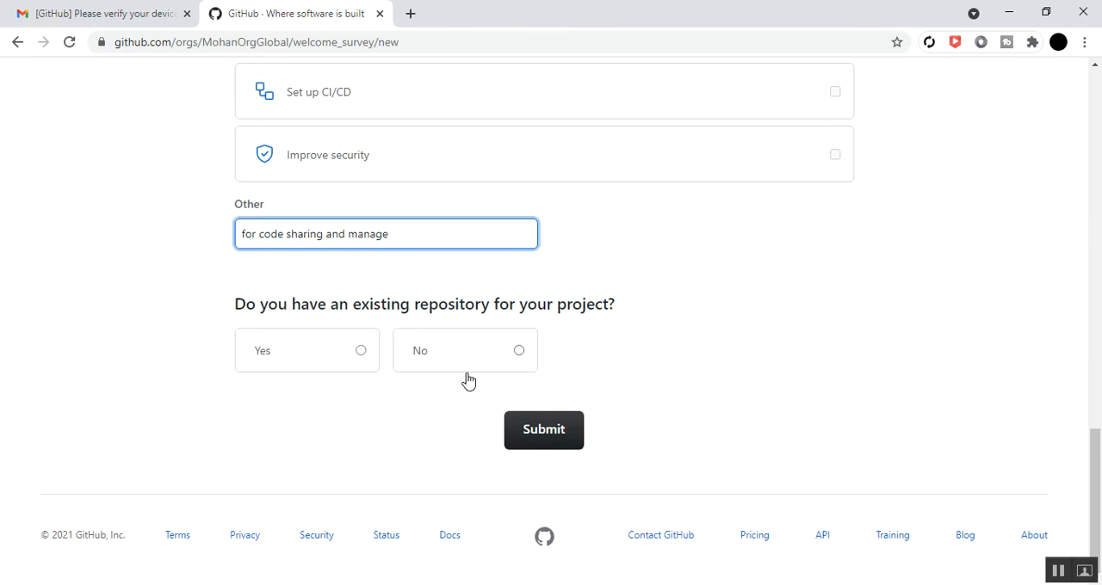
left_click(519, 352)
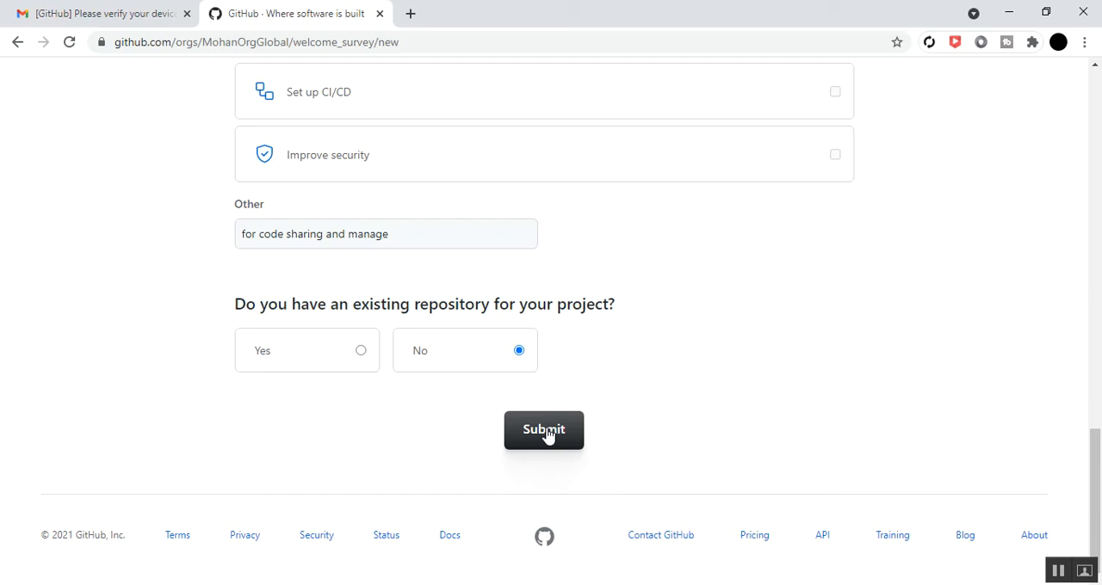
left_click(362, 354)
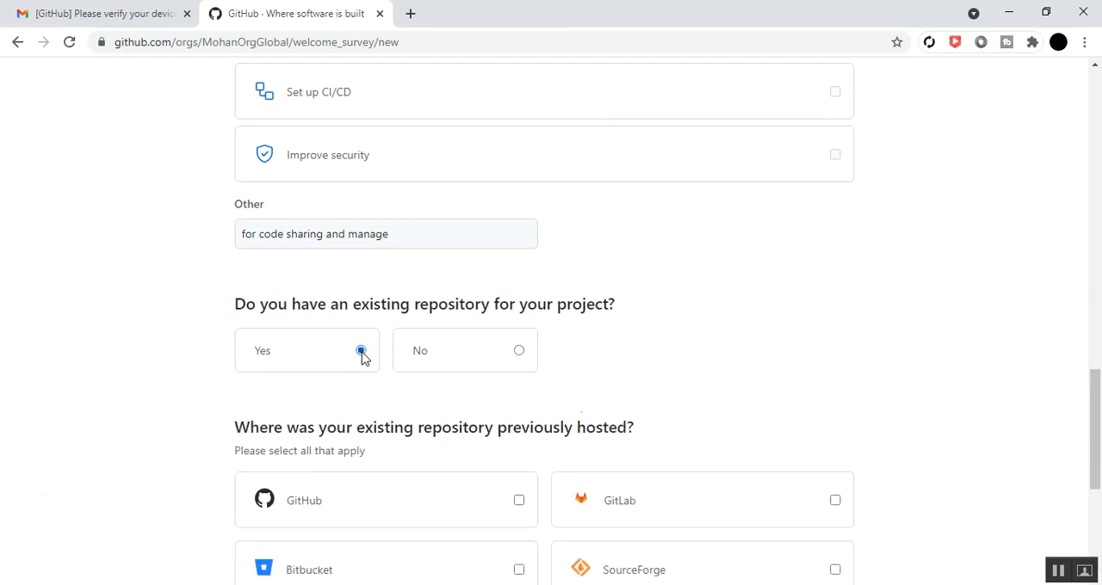
left_click(520, 352)
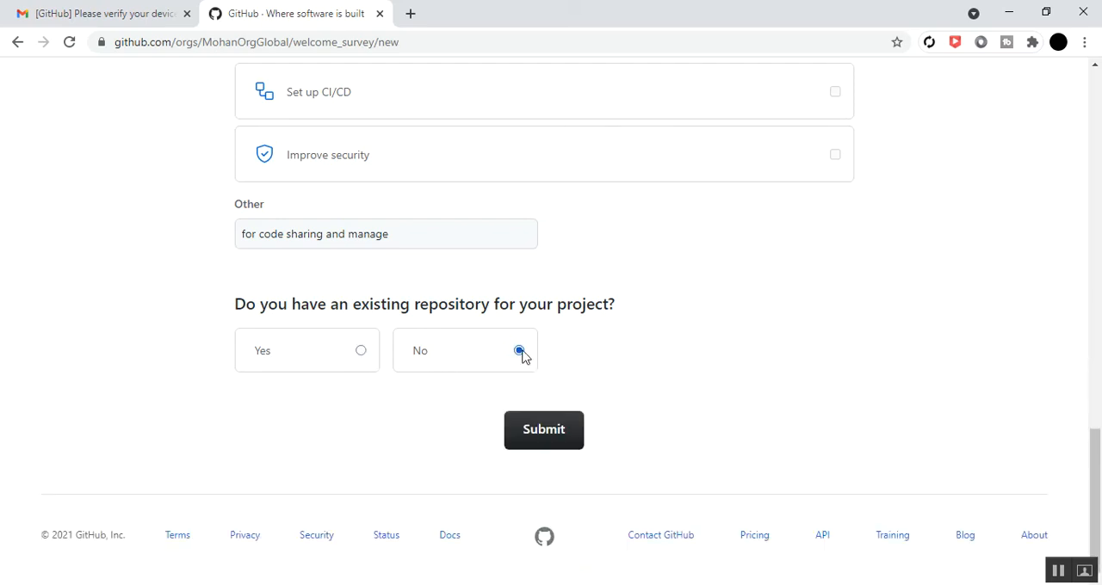
left_click(544, 432)
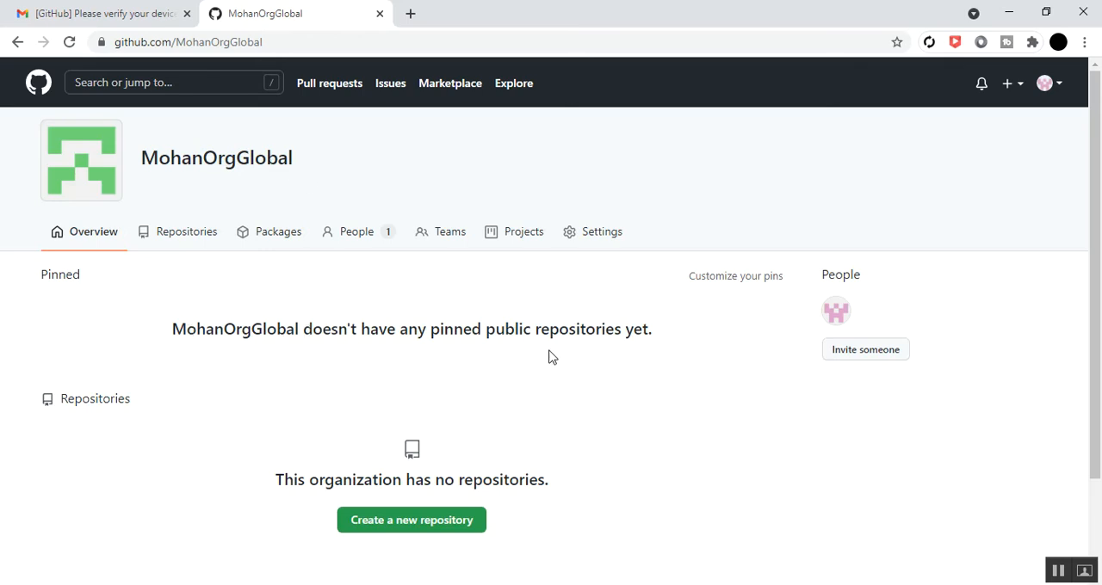
Look over the MohanOrgGlobal overview page and its people, and open the account's list of organizations
scroll(327, 392, "down", 1)
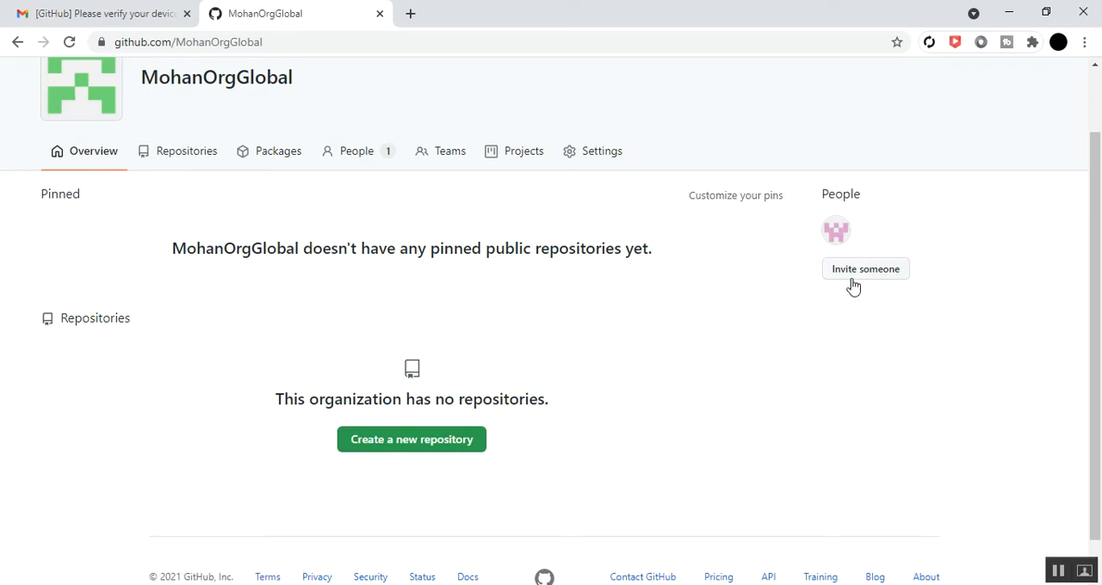
mouse_move(841, 242)
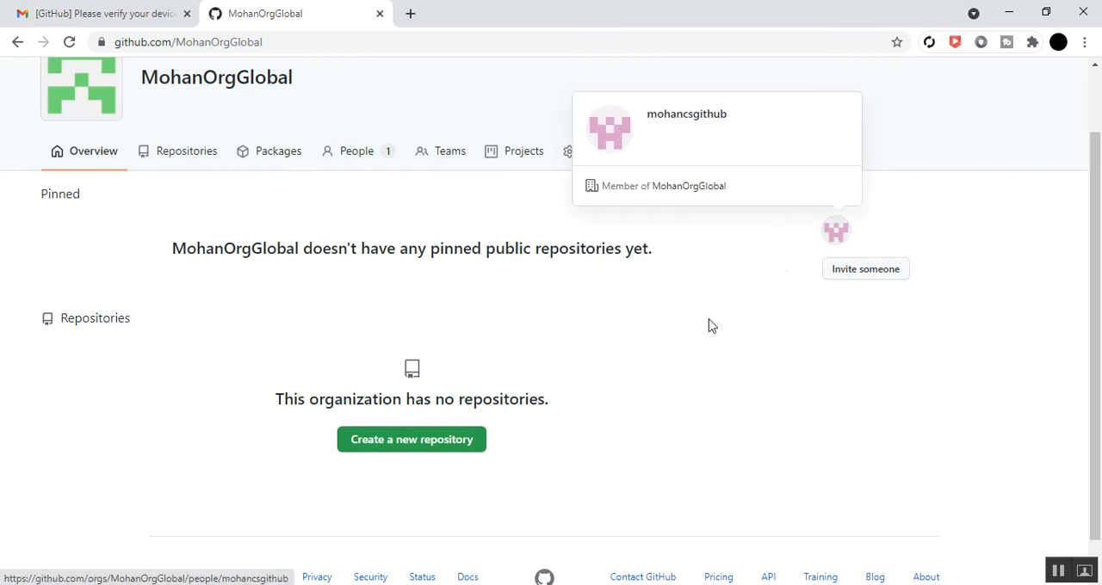
scroll(701, 336, "down", 1)
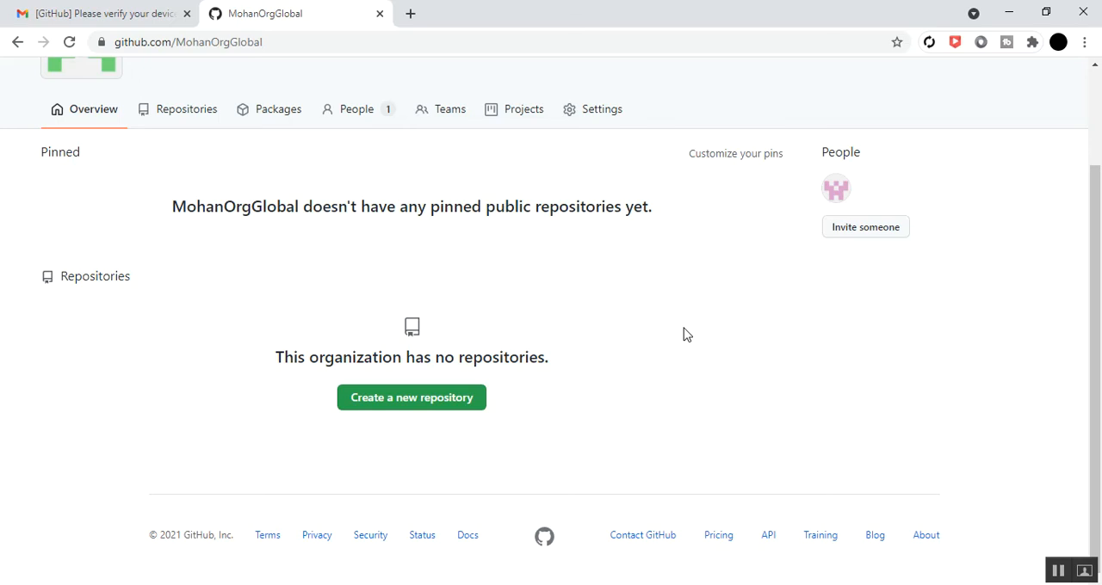
scroll(924, 364, "up", 3)
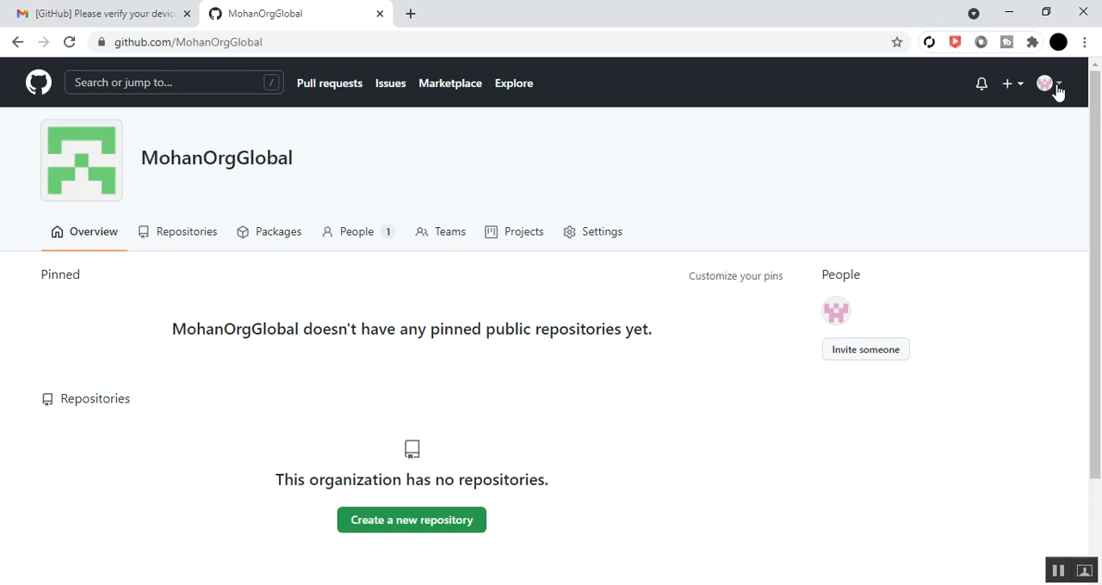
left_click(1058, 91)
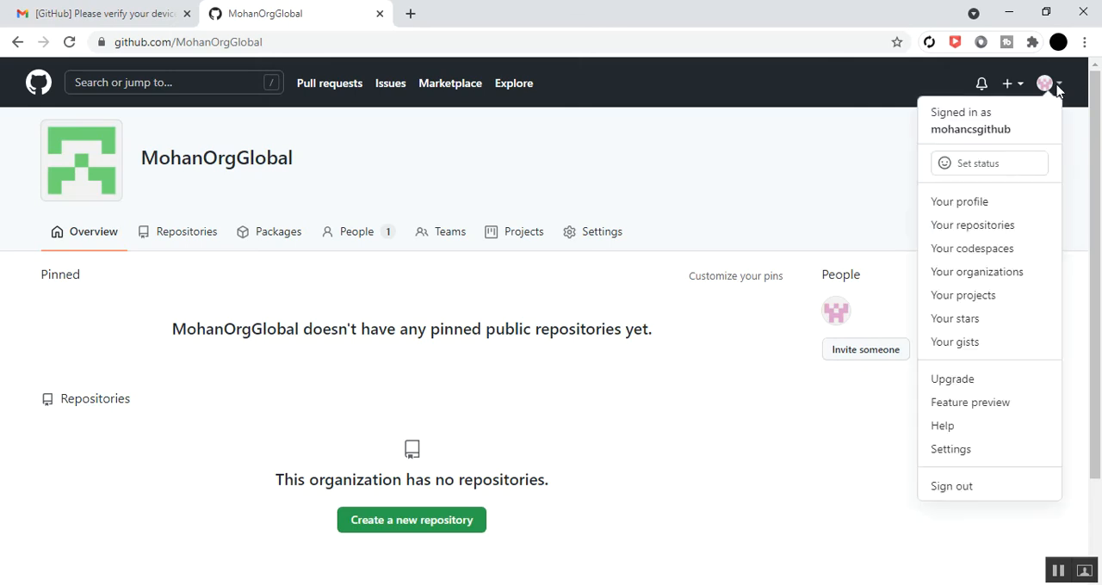
left_click(990, 280)
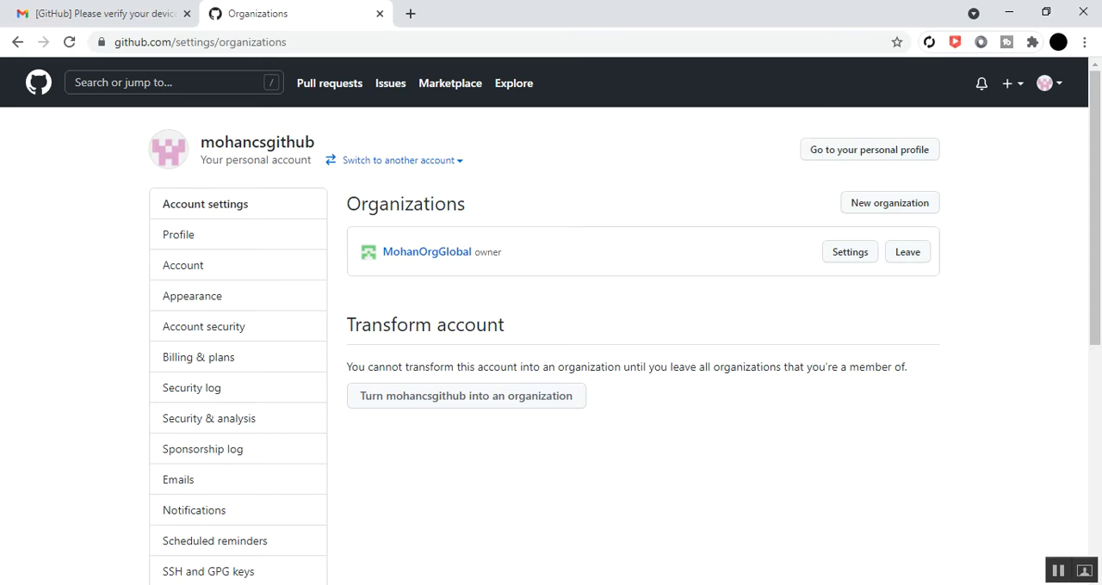
Switch to the invited member's Yahoo Mail in the incognito window and open GitHub's MohanOrgGlobal invitation email from the inbox
mouse_move(391, 458)
left_click(431, 491)
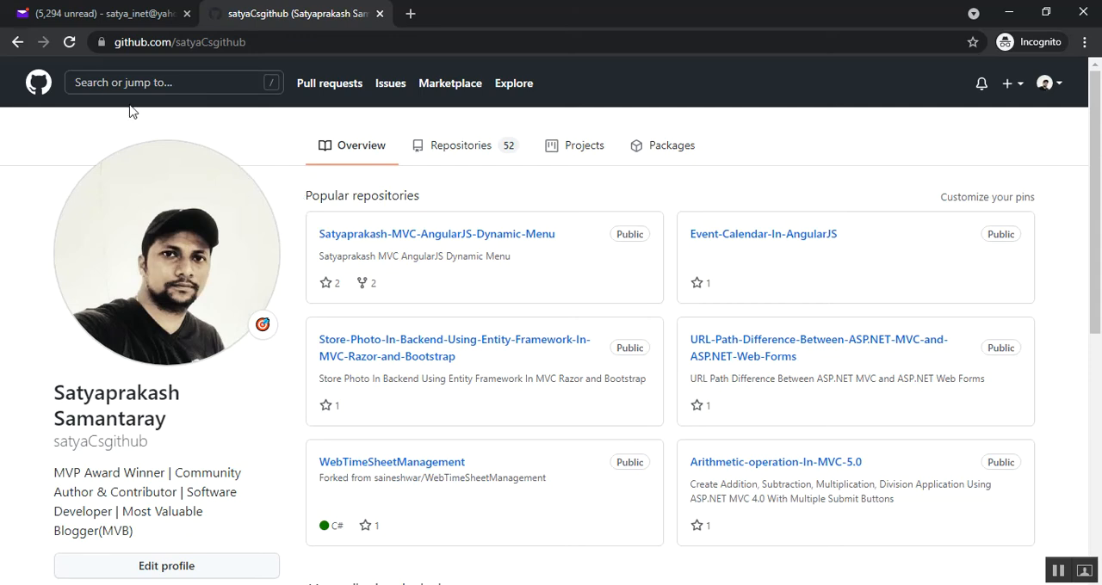
left_click(98, 14)
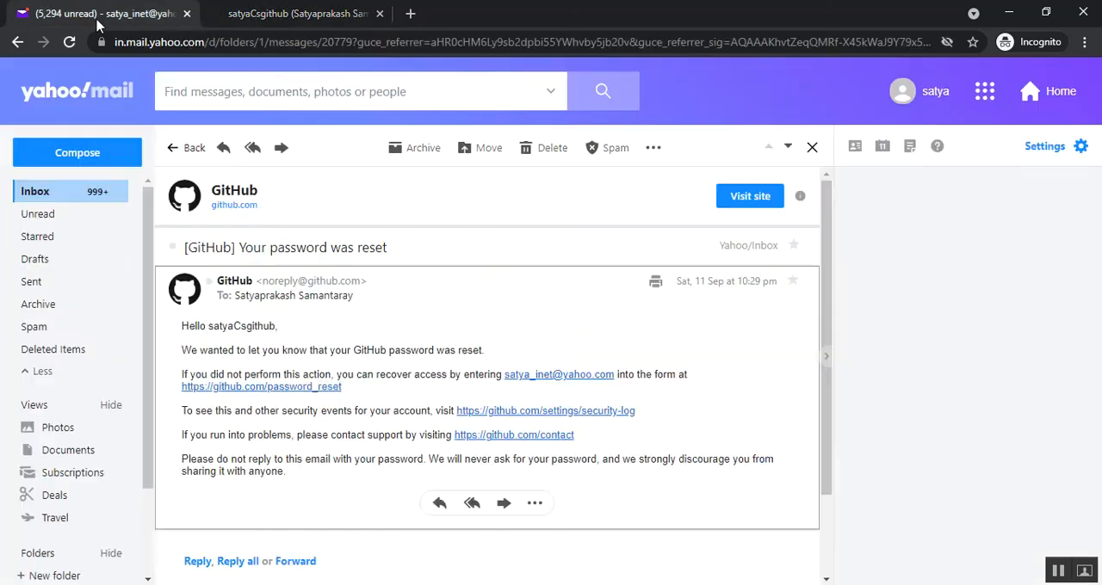
left_click(38, 193)
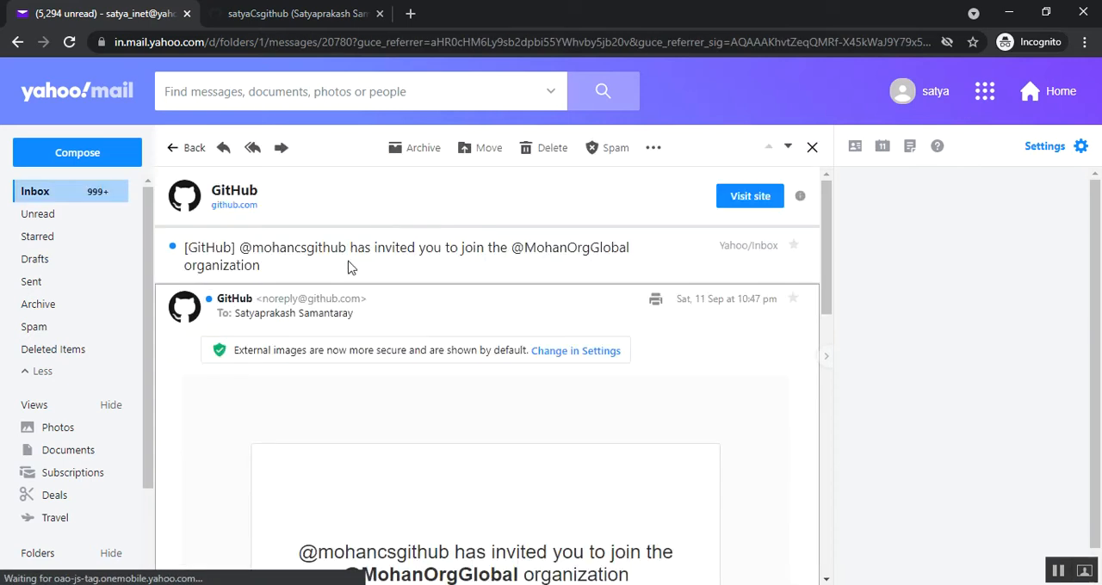
Read through the invitation email, follow its join link and accept membership in the MohanOrgGlobal organization
scroll(320, 344, "down", 2)
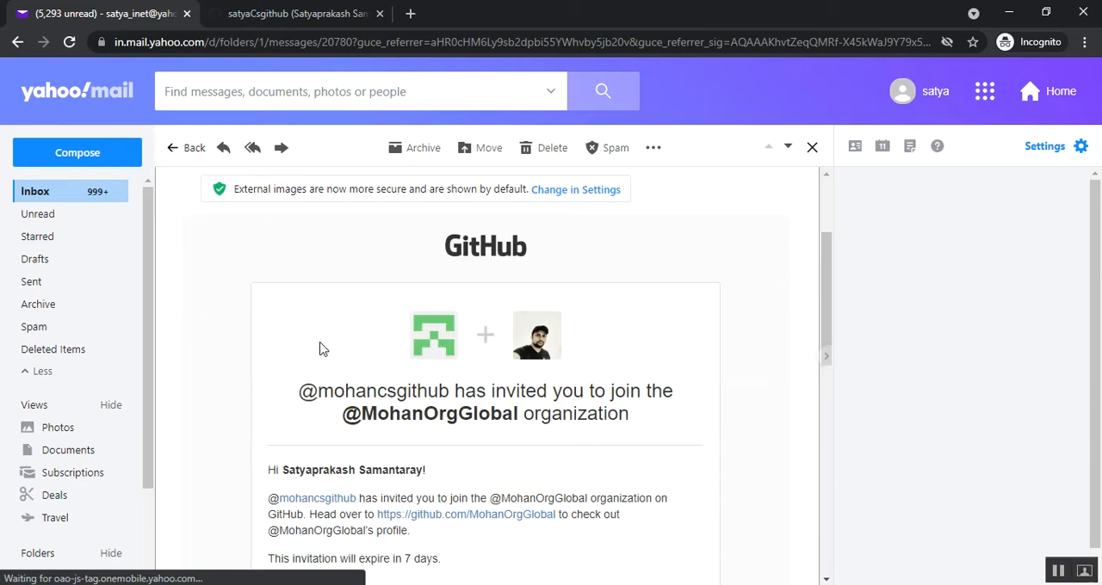
scroll(321, 348, "down", 2)
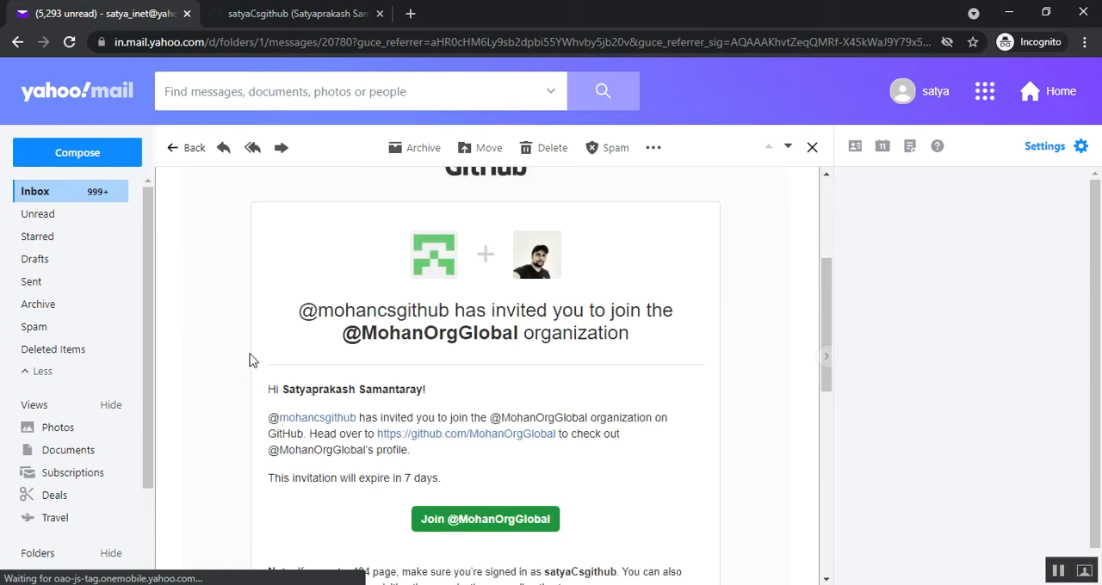
scroll(306, 344, "up", 3)
scroll(306, 344, "down", 1)
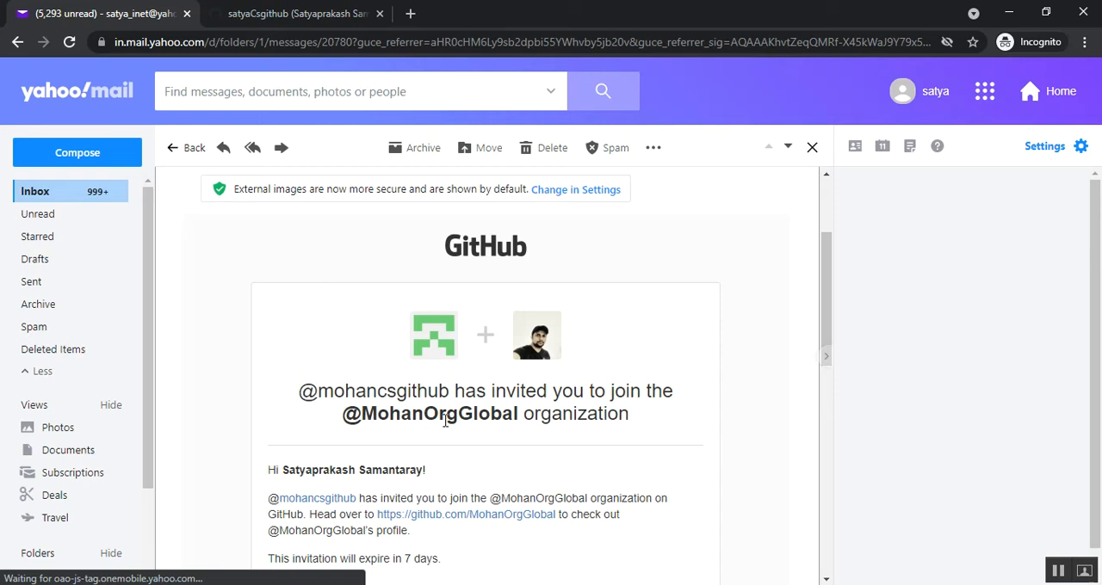
scroll(263, 464, "down", 2)
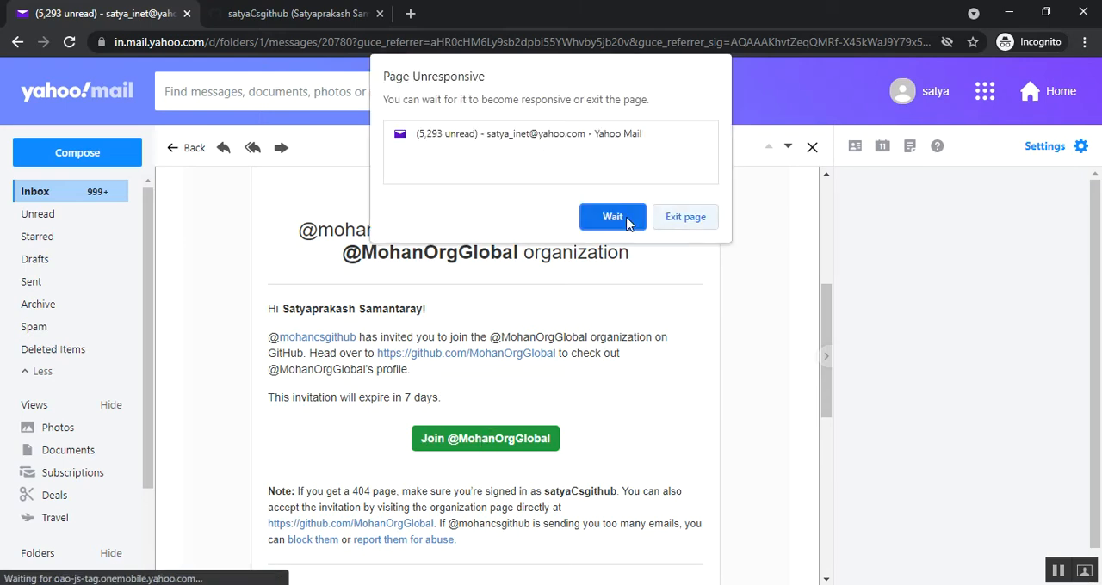
left_click(478, 444)
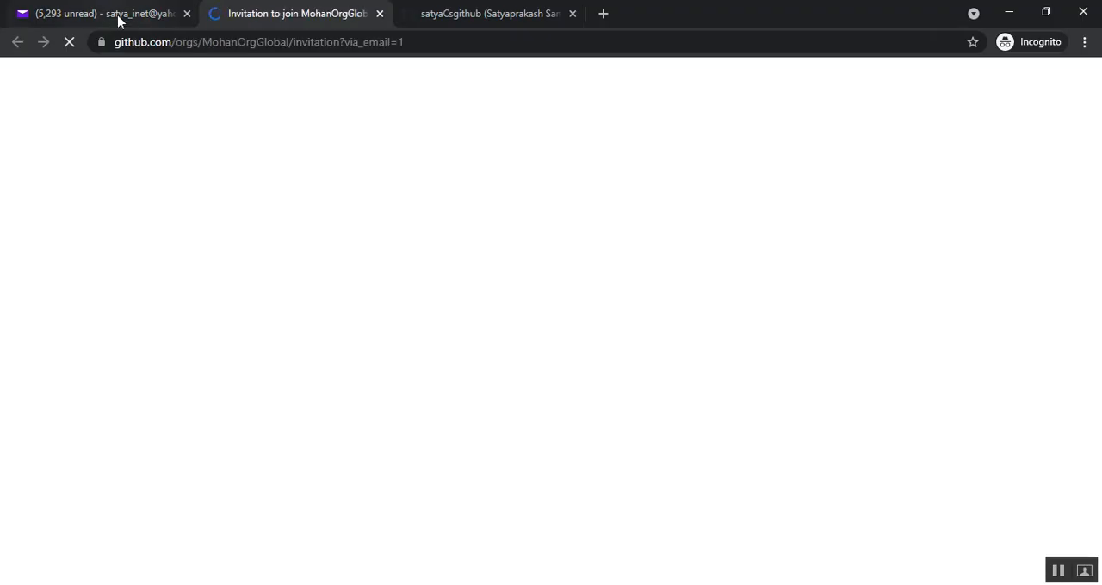
left_click(118, 15)
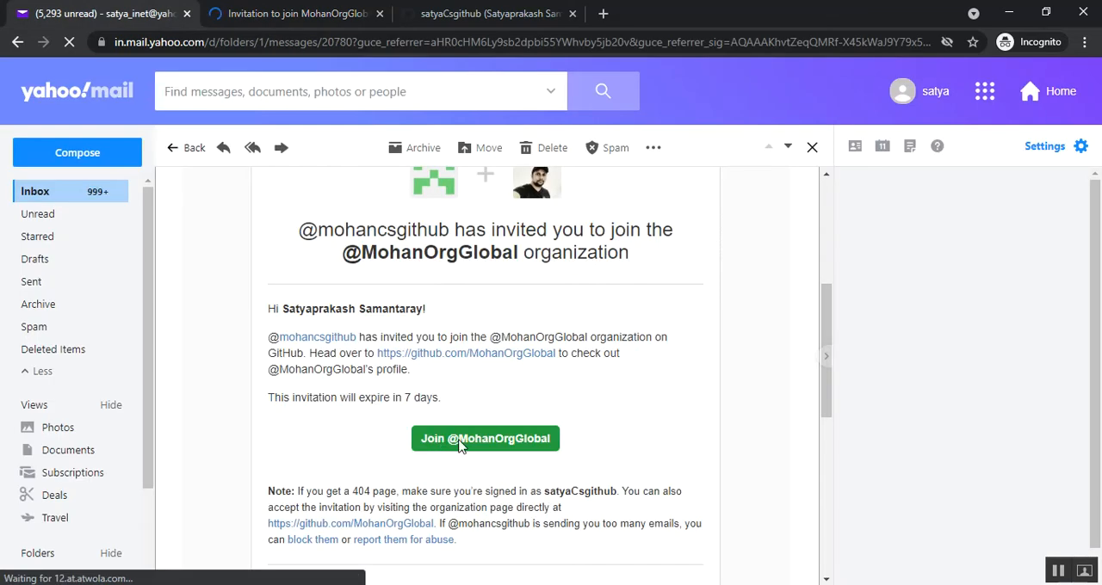
left_click(255, 11)
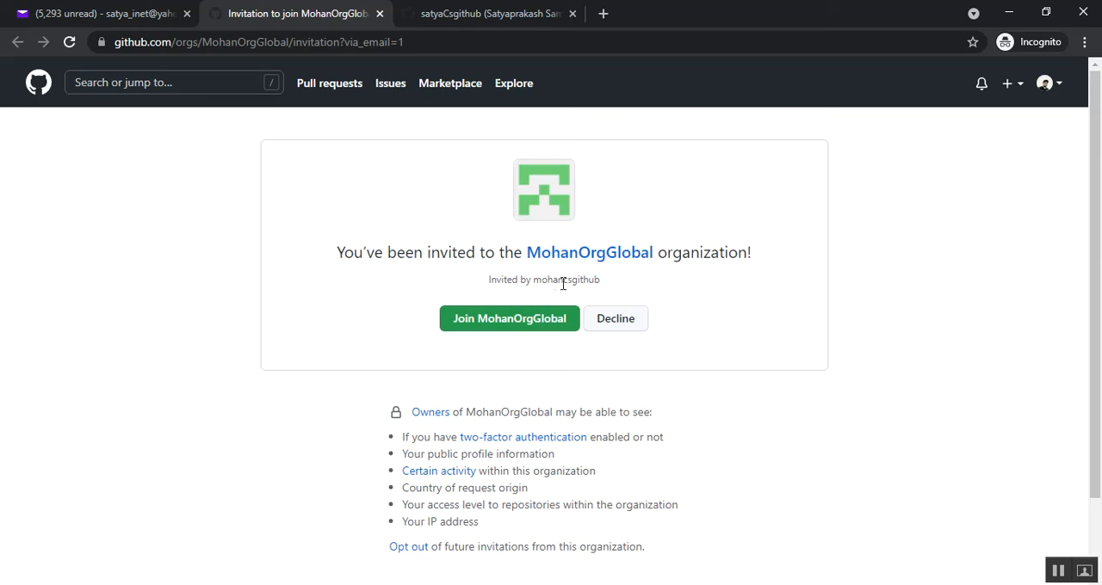
left_click(496, 325)
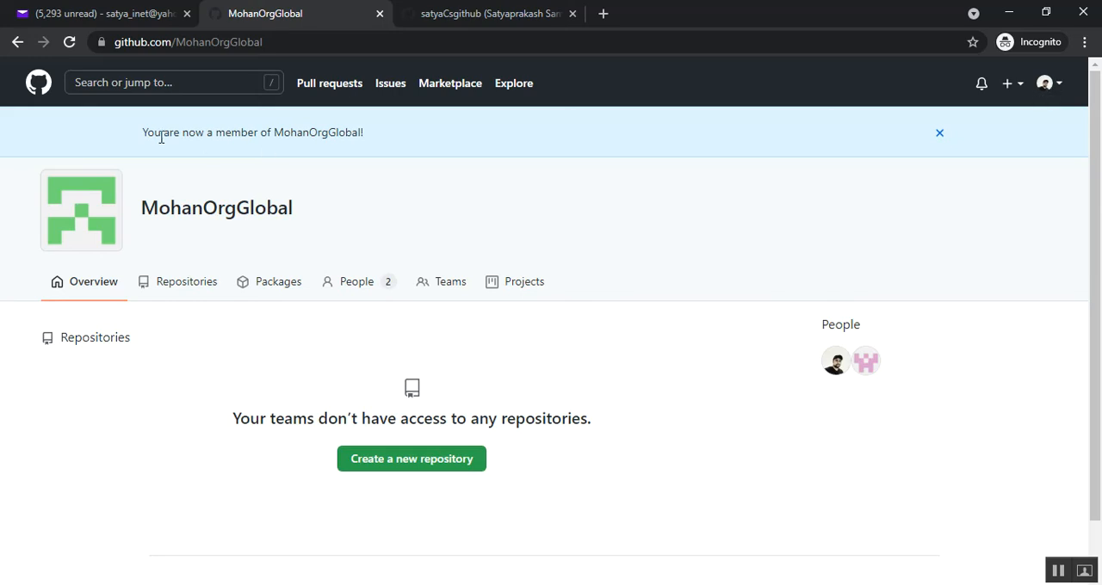
Check the membership notice and people on the organization page, and open the invited member's list of organizations
left_click_drag(145, 134, 369, 140)
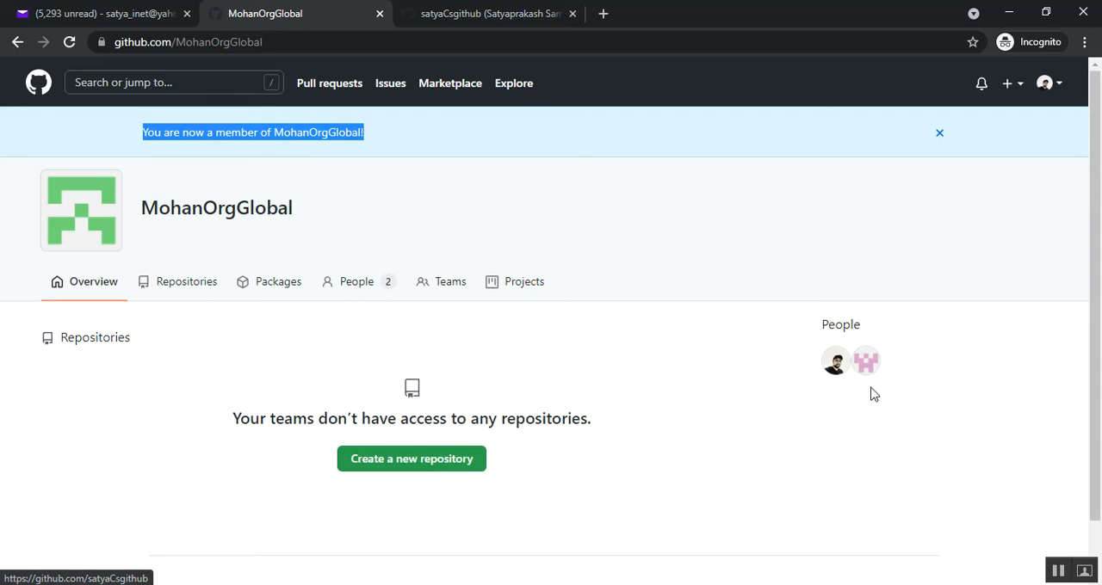
mouse_move(838, 377)
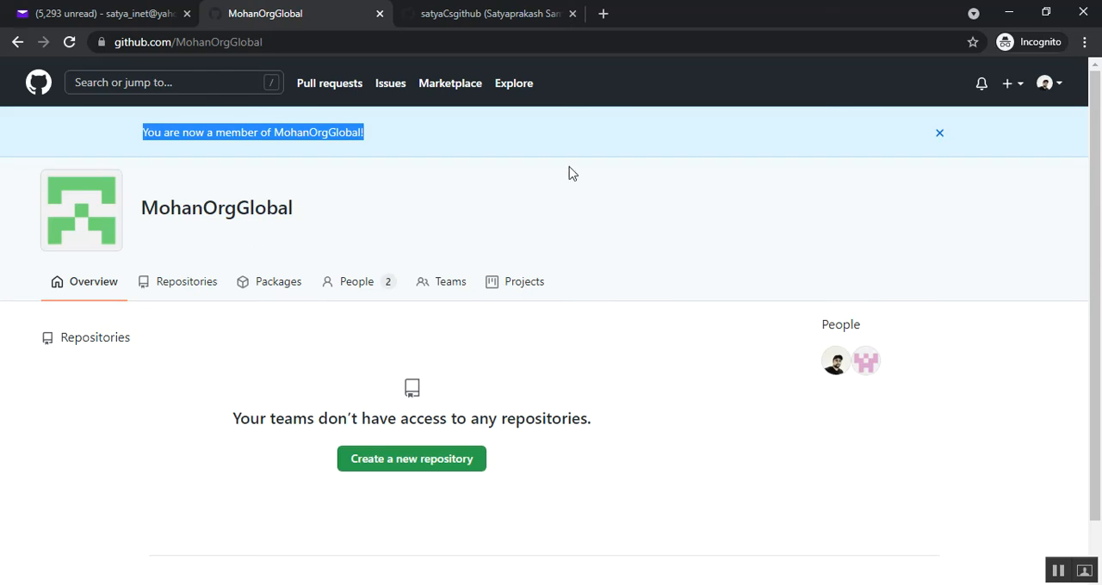
left_click(1060, 89)
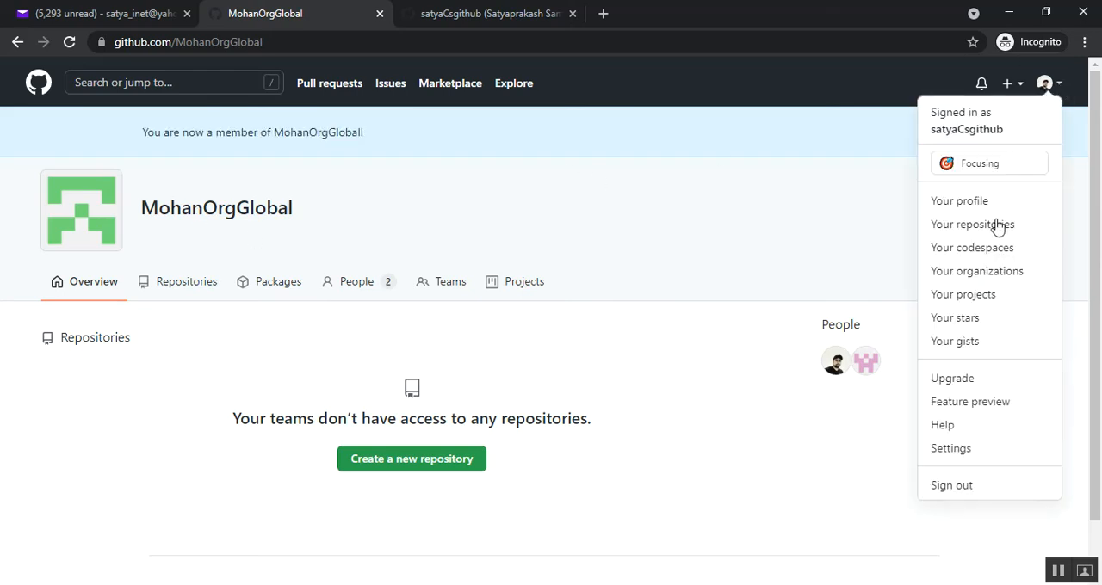
left_click(974, 272)
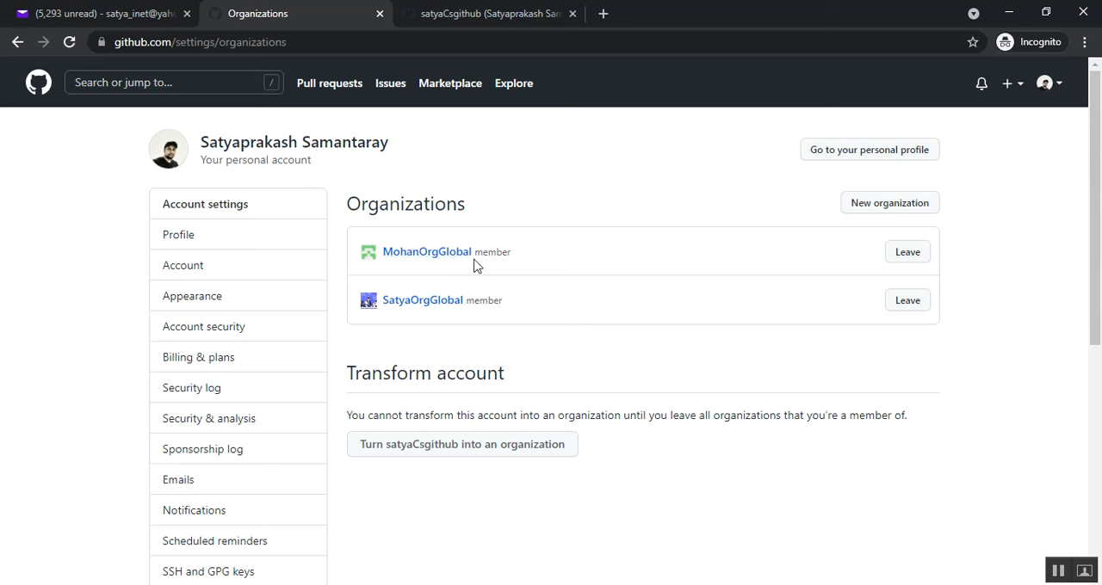
Switch back to the organization owner's regular browser window and check which GitHub account is signed in
left_click(389, 584)
left_click(303, 485)
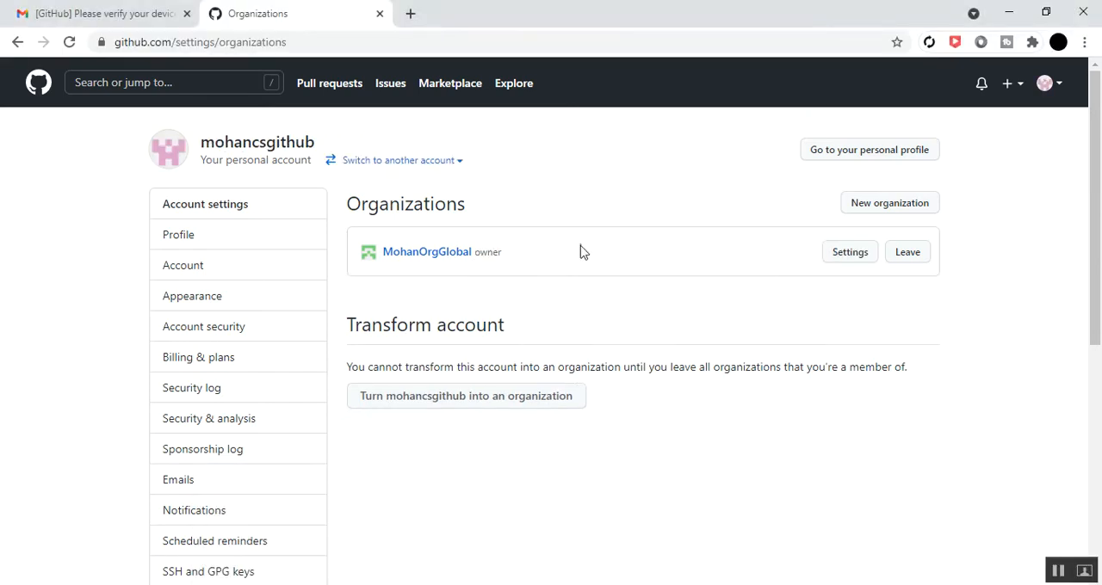
left_click(1061, 92)
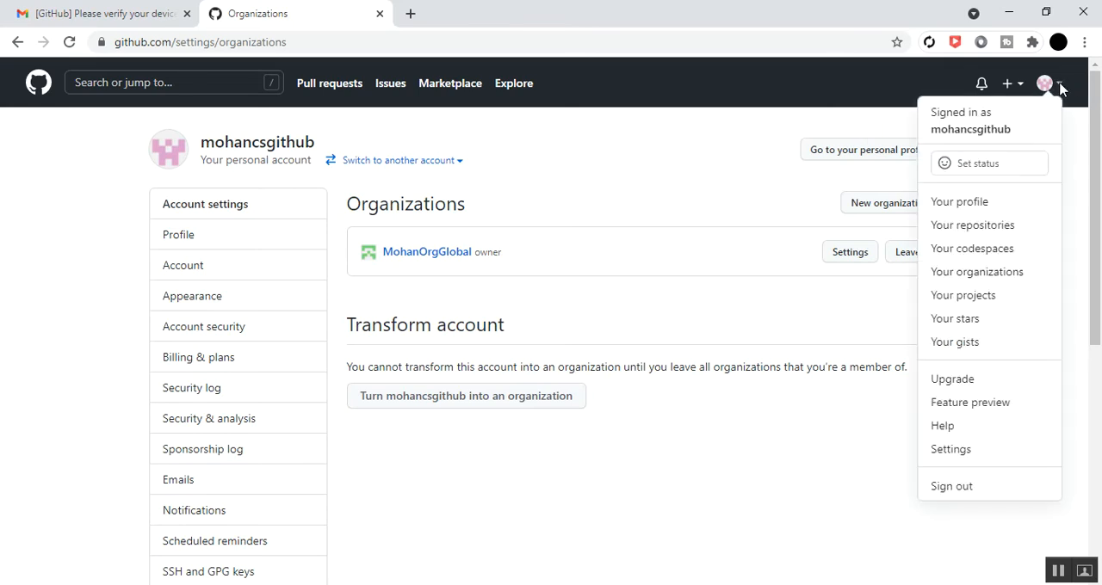
left_click(652, 140)
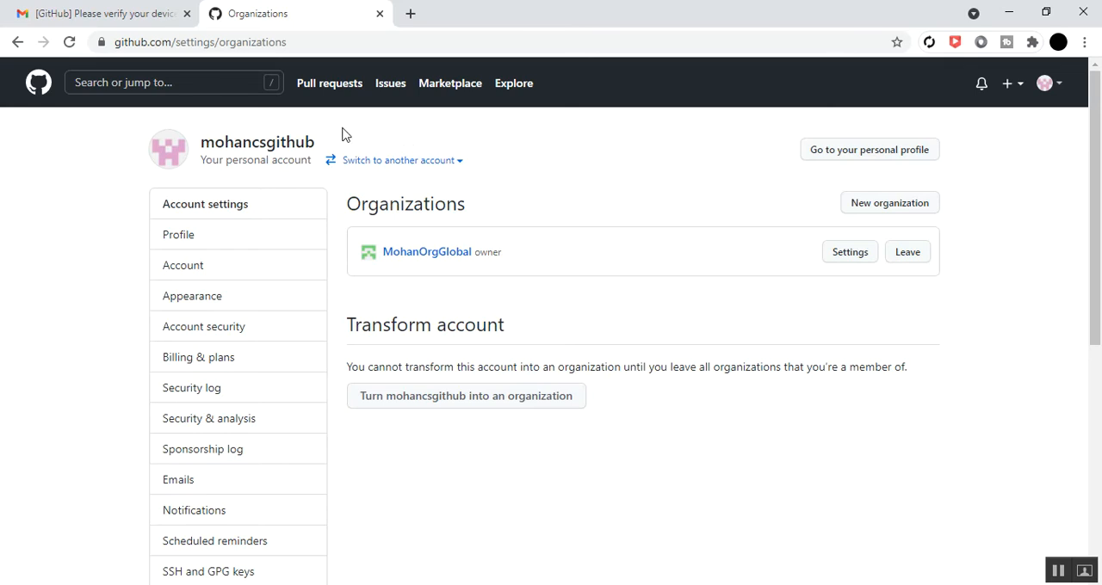
Open MohanOrgGlobal from the owner's organizations and examine the entries in its members list
left_click(414, 259)
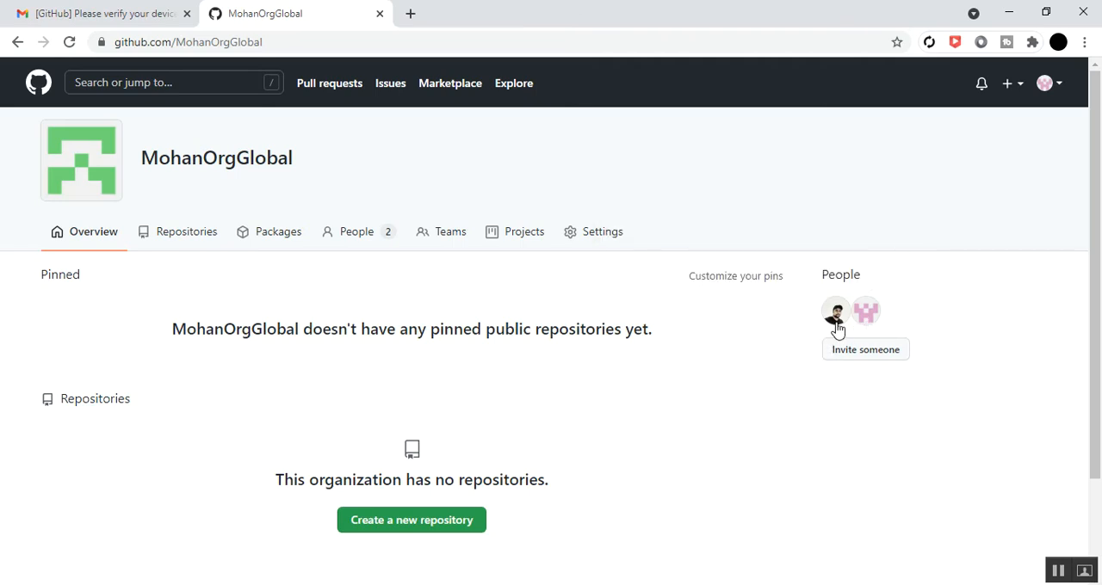
mouse_move(837, 330)
left_click(352, 241)
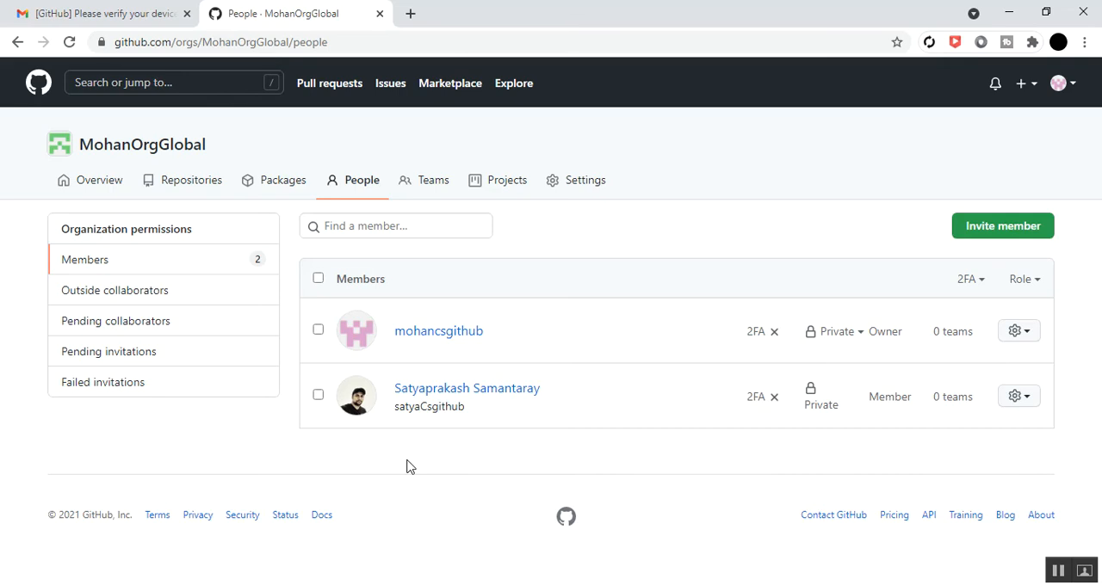
mouse_move(438, 339)
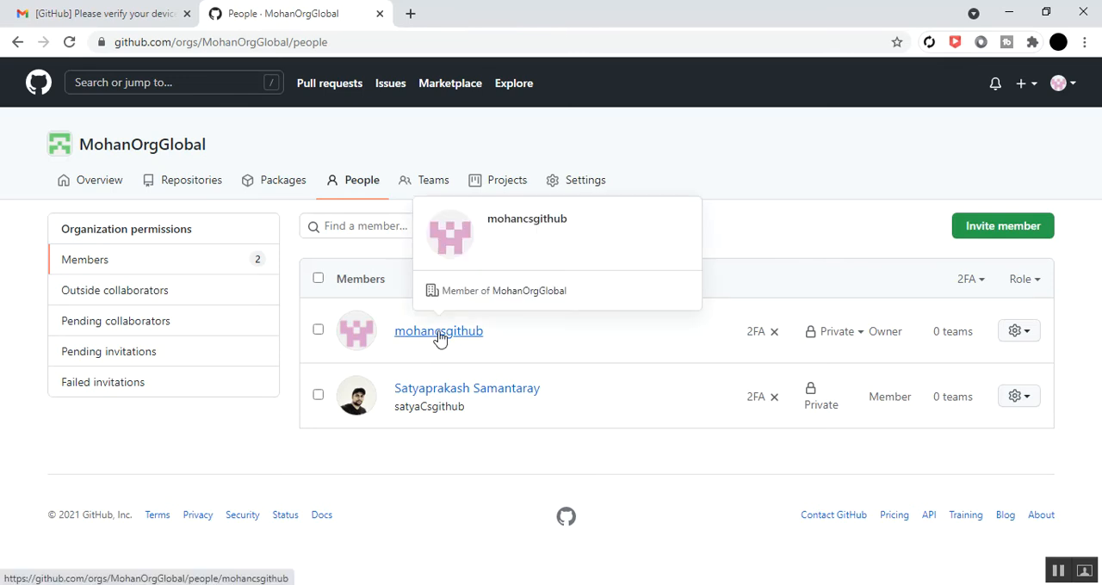
mouse_move(439, 399)
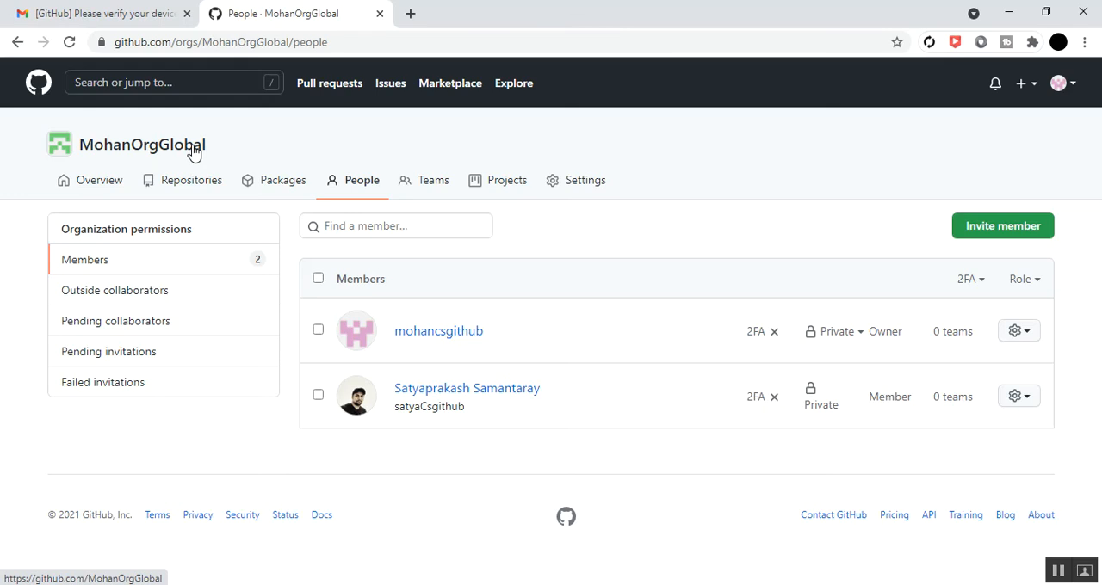
View the organization's profile settings, then return to the MohanOrgGlobal overview page and check its web address
left_click(588, 187)
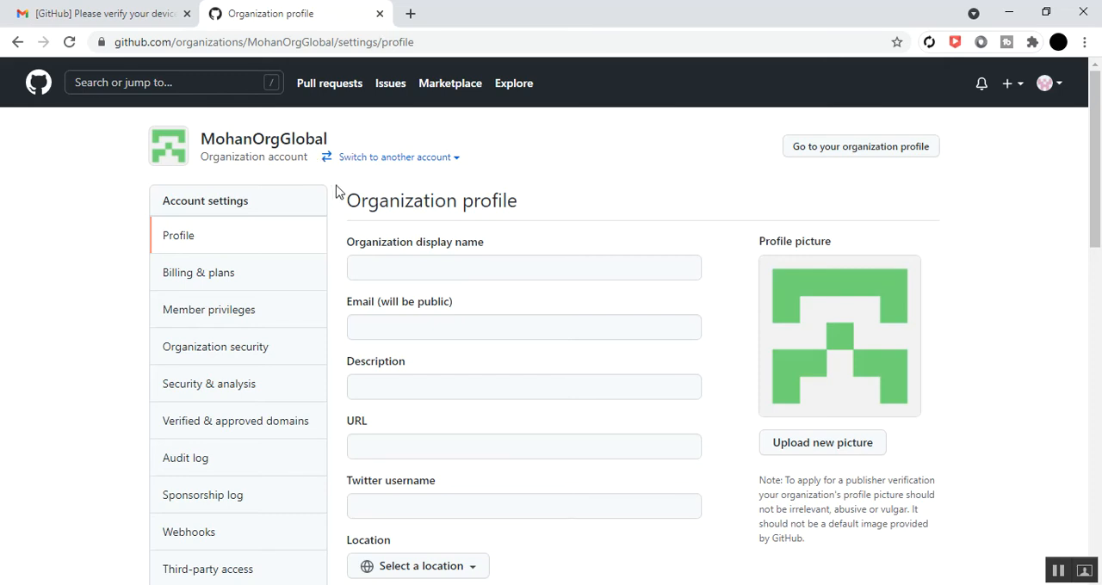
left_click(16, 40)
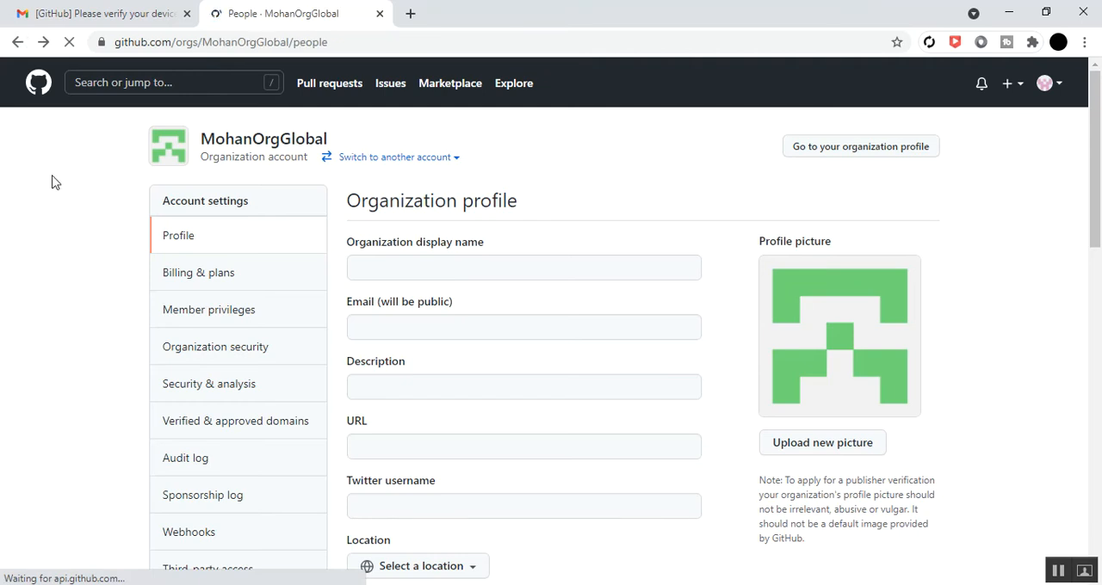
left_click(111, 157)
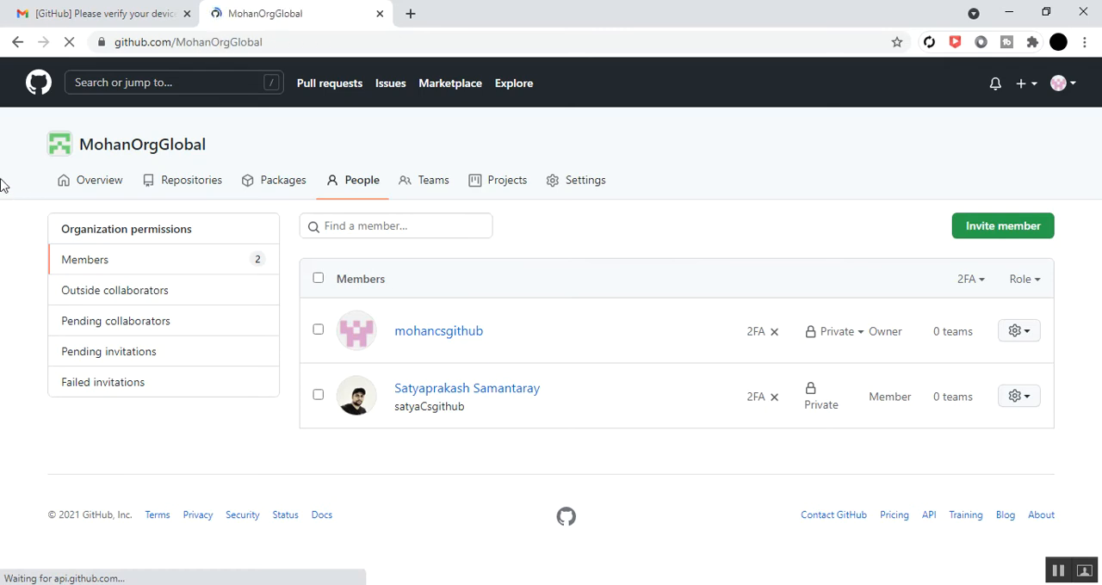
left_click(298, 42)
left_click(298, 43)
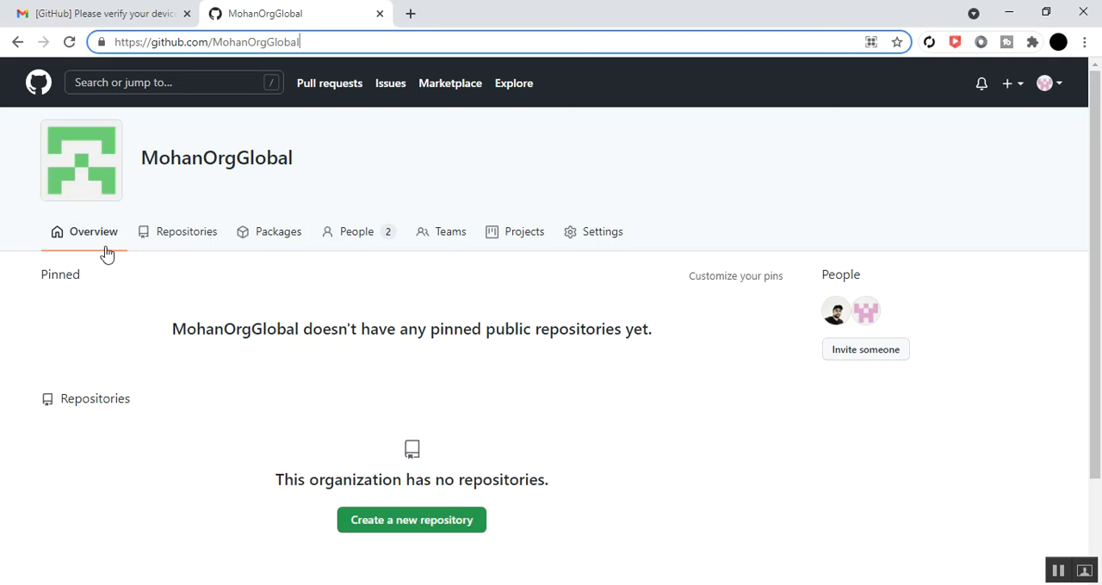
Look through the organization's repositories, people, teams and projects pages, and open its profile settings
left_click(180, 242)
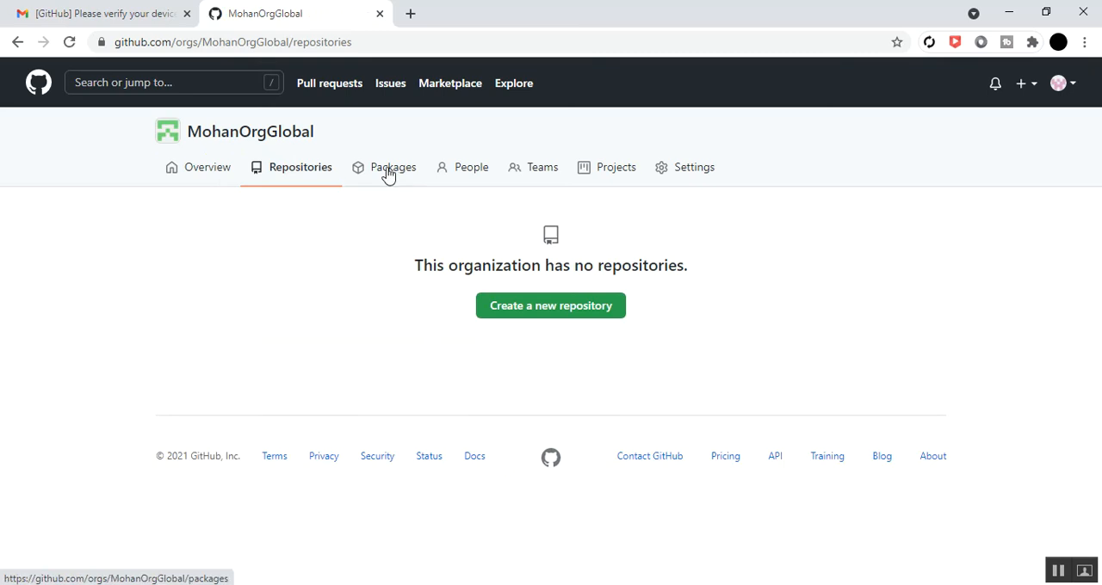
left_click(476, 170)
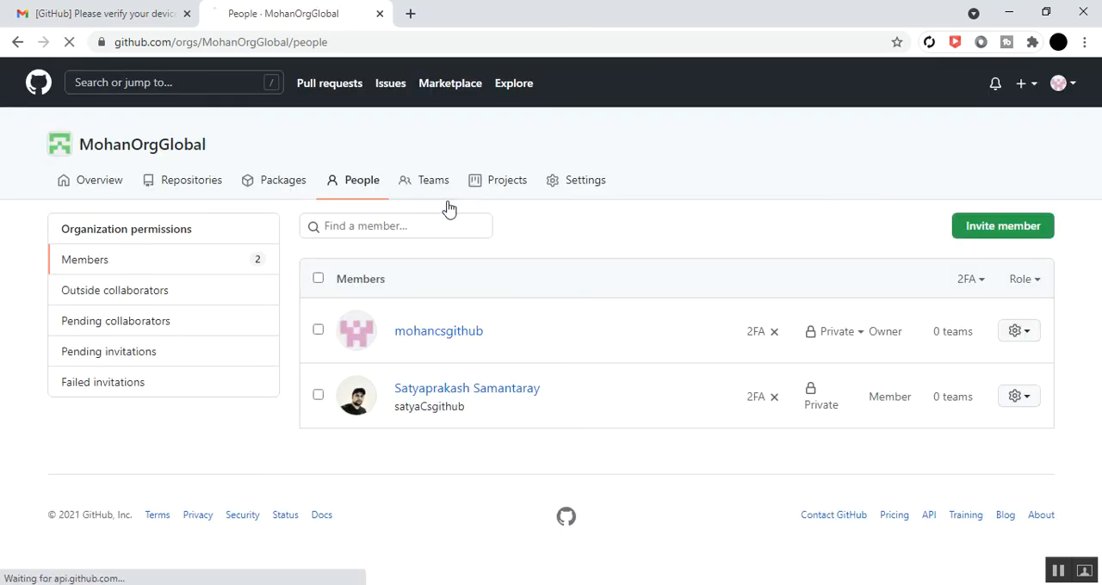
left_click(435, 184)
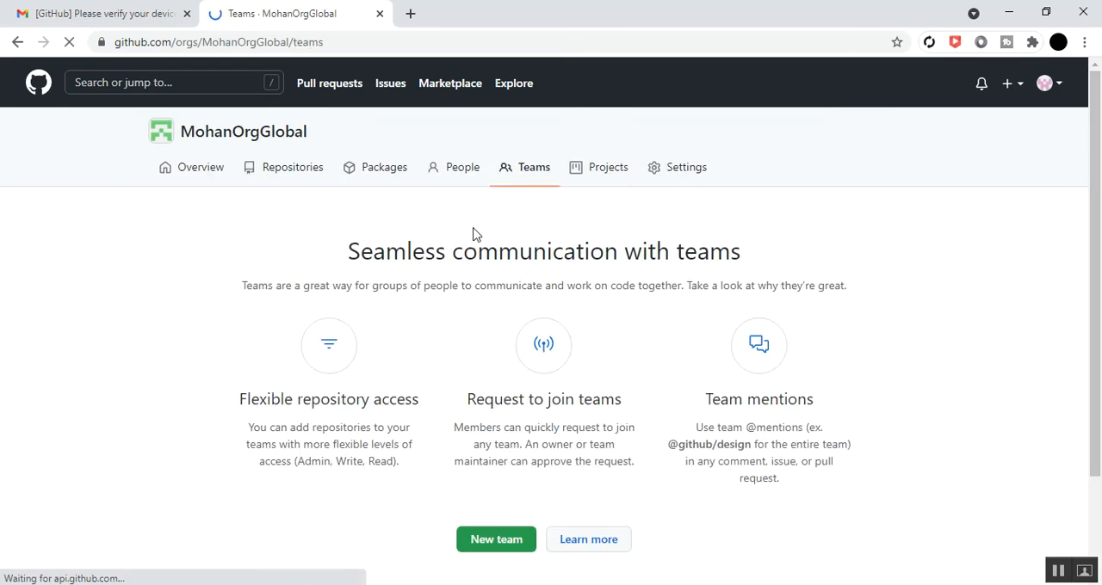
left_click(605, 173)
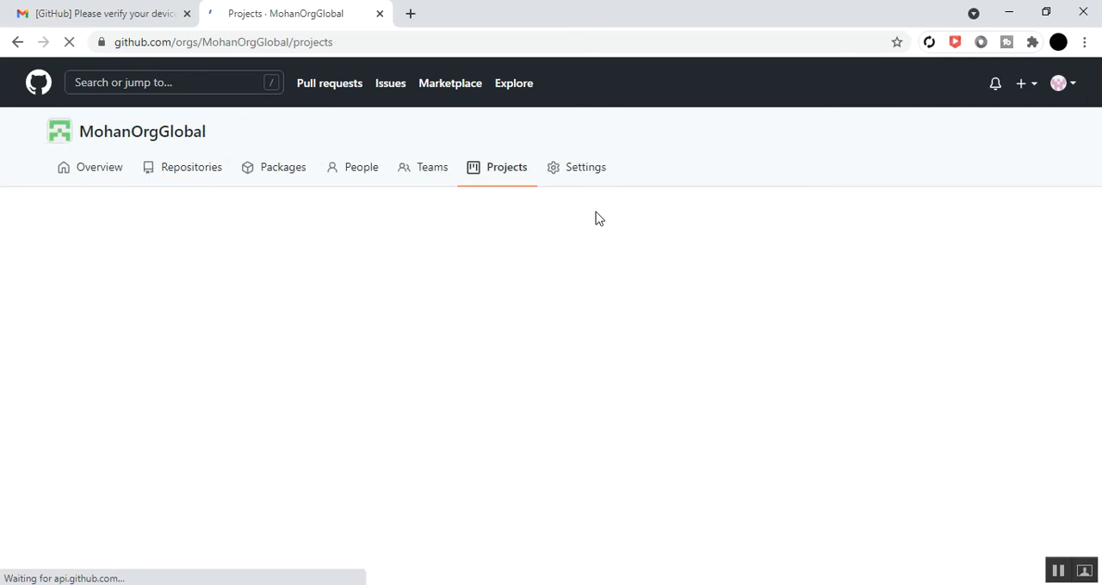
left_click(578, 170)
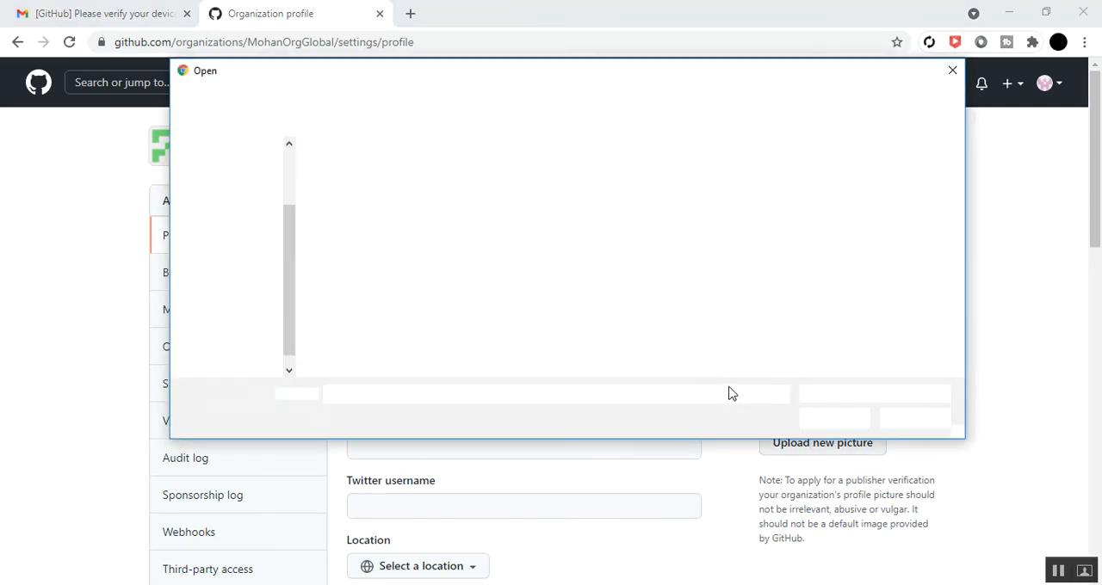
left_click(247, 346)
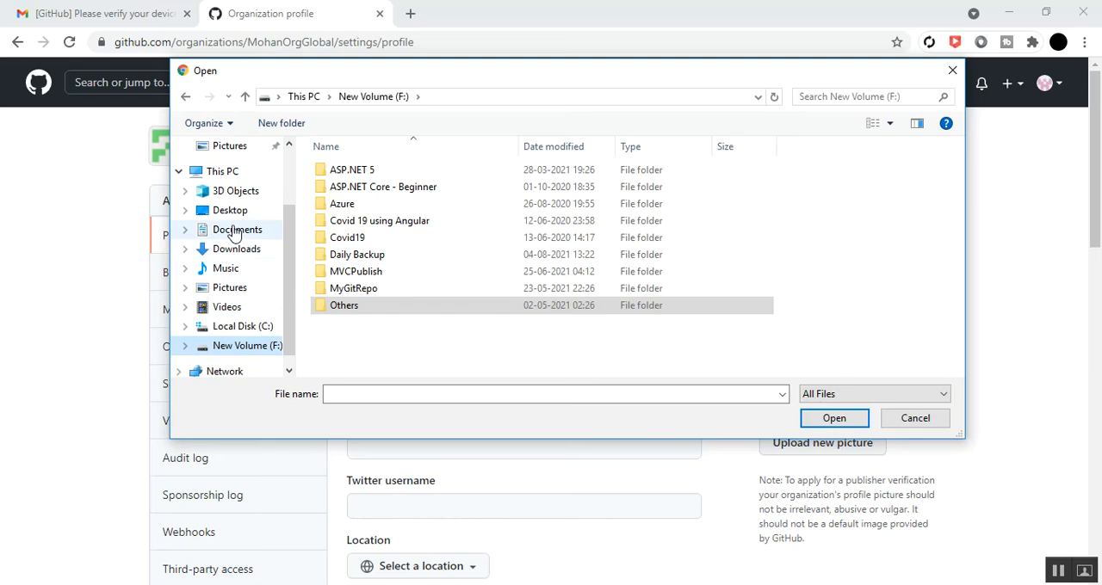
left_click(229, 290)
double_click(418, 214)
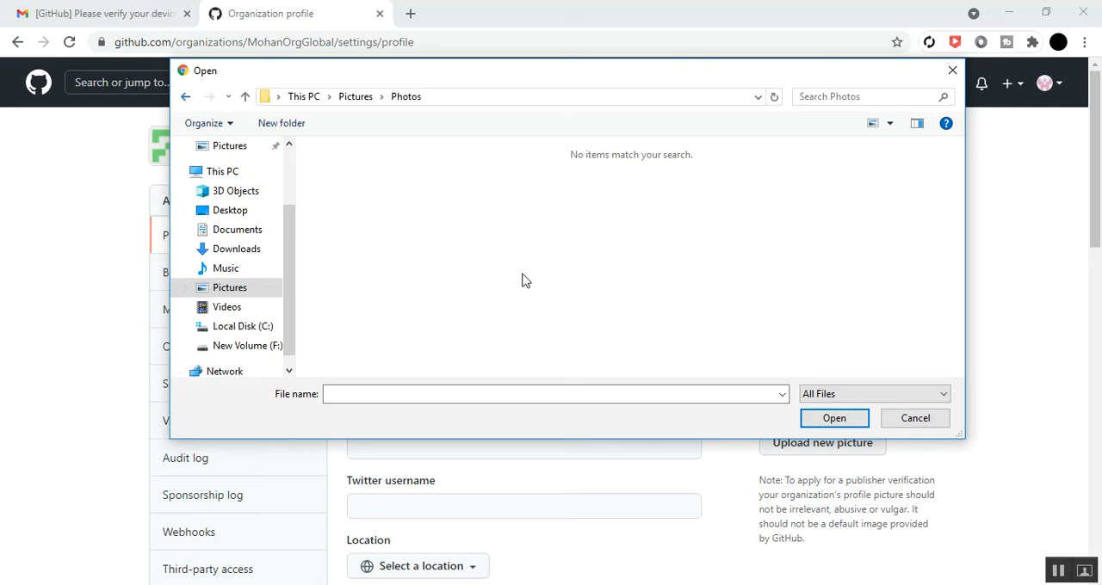
key("BackSpace")
double_click(628, 204)
left_click(193, 100)
double_click(528, 227)
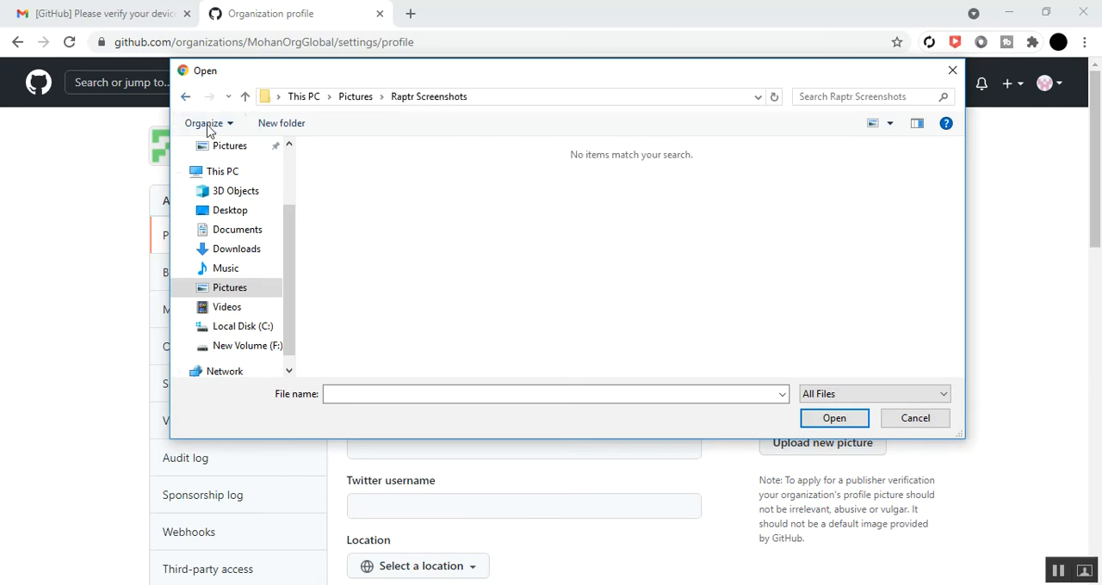
key("BackSpace")
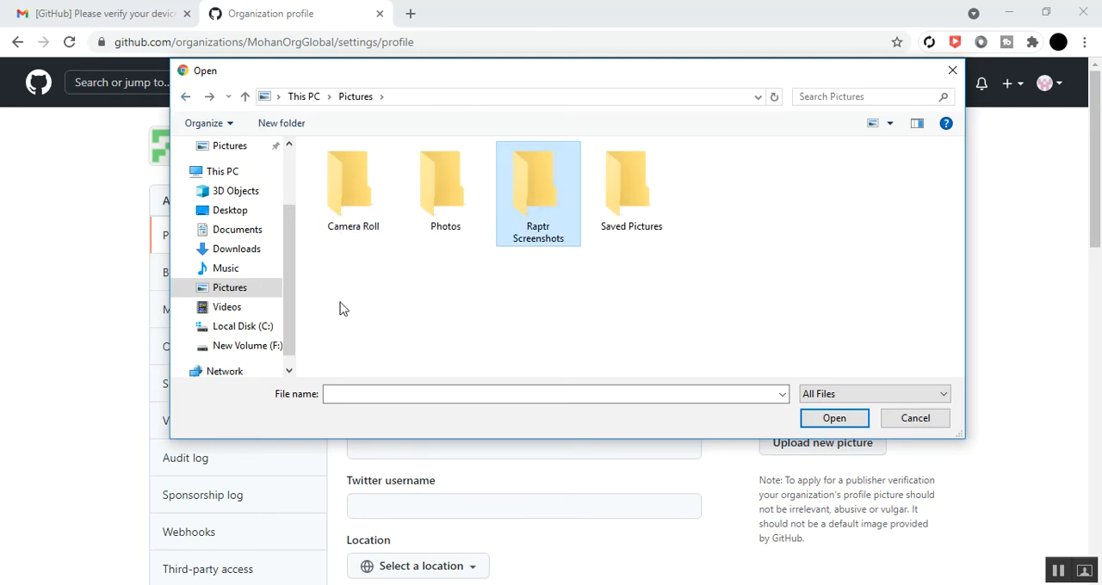
left_click(912, 419)
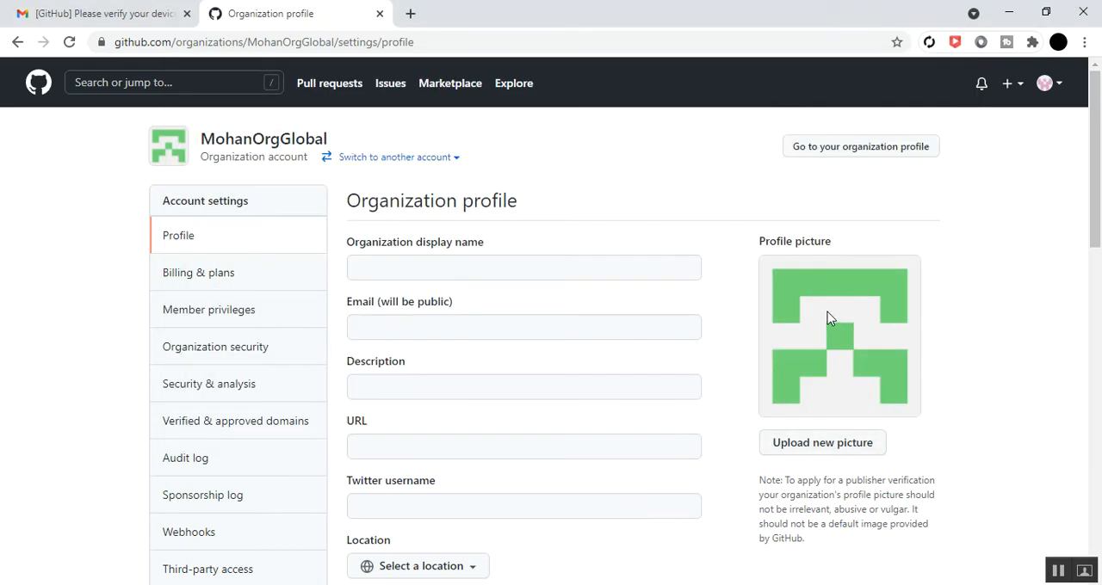
Search the web for "profile image" in a new browser tab
left_click(454, 265)
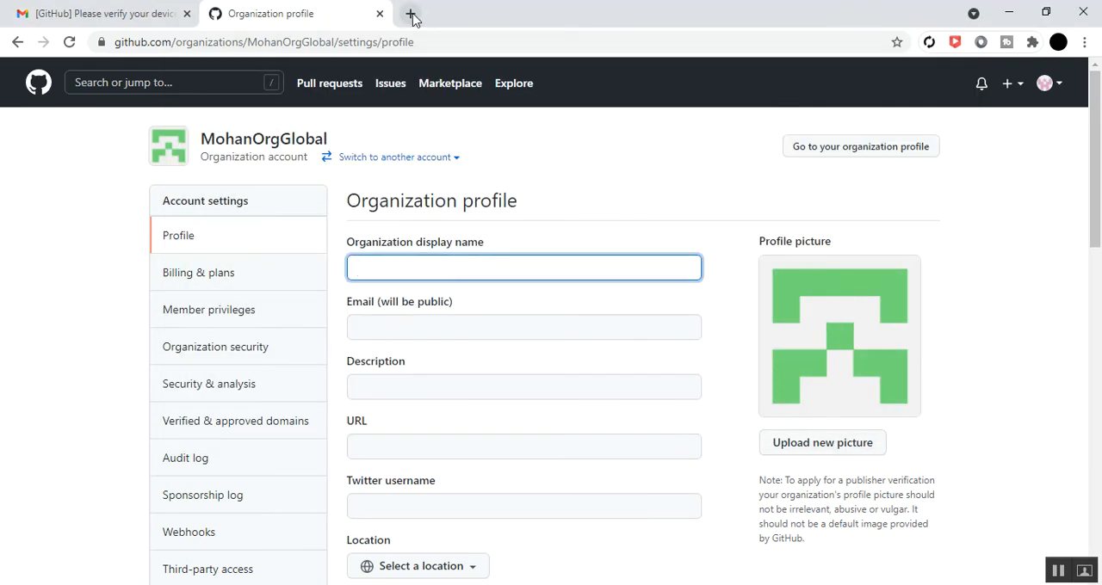
key("ctrl+t")
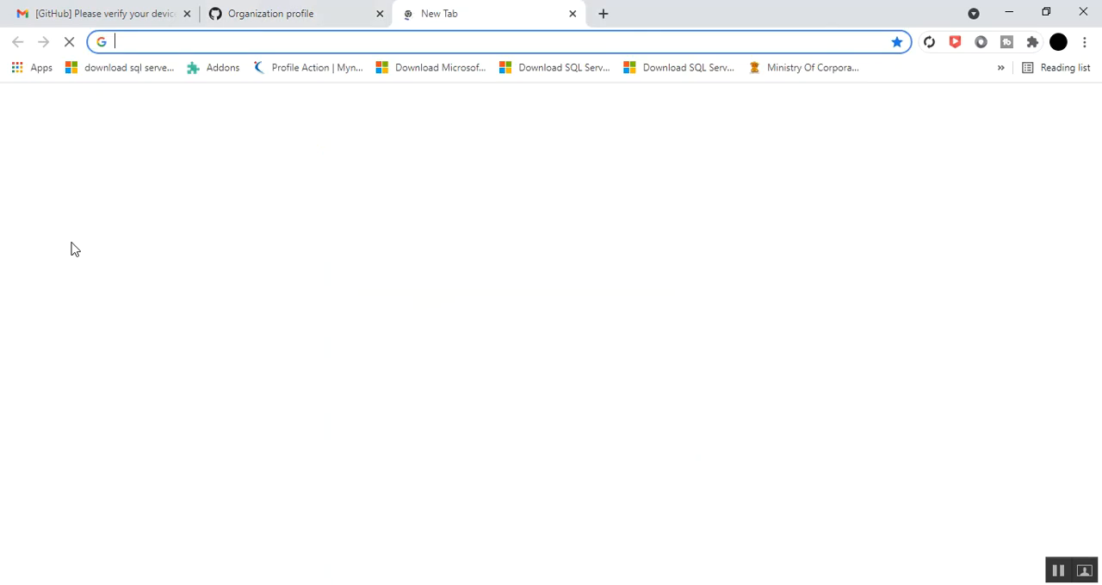
type("profile")
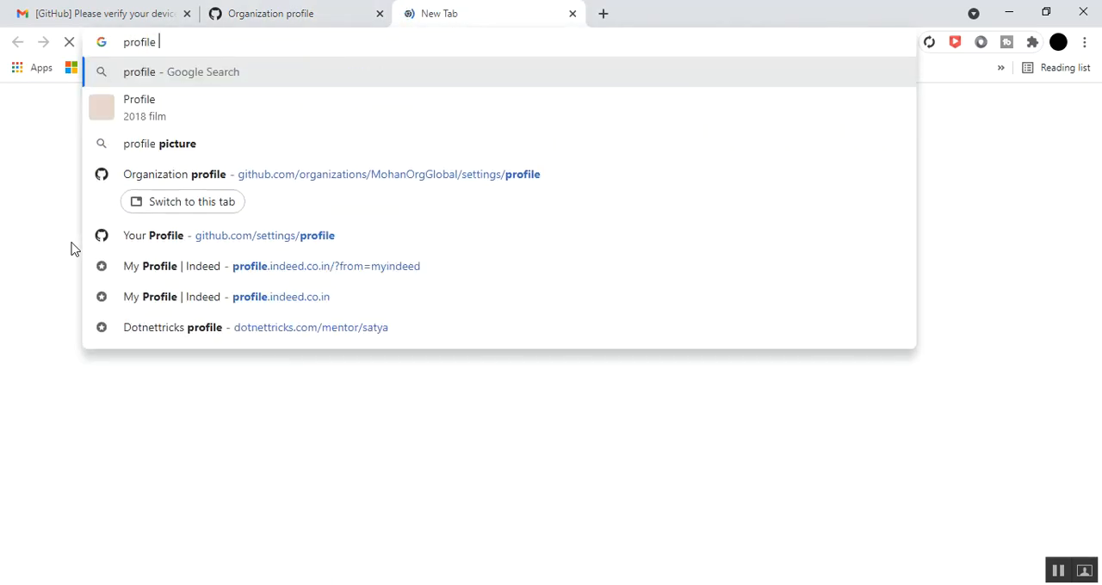
type(" image")
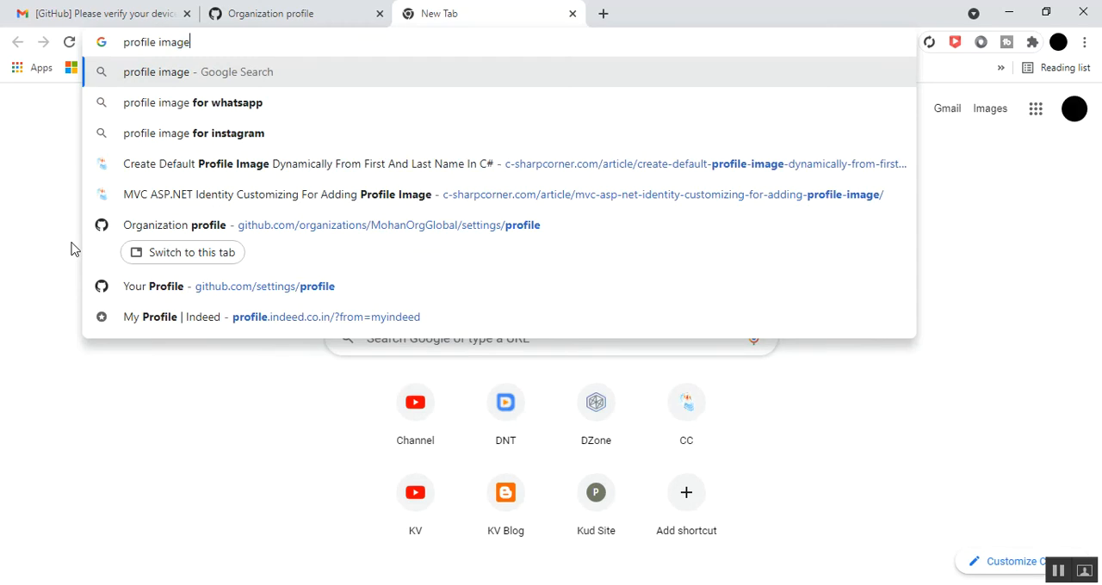
key("Return")
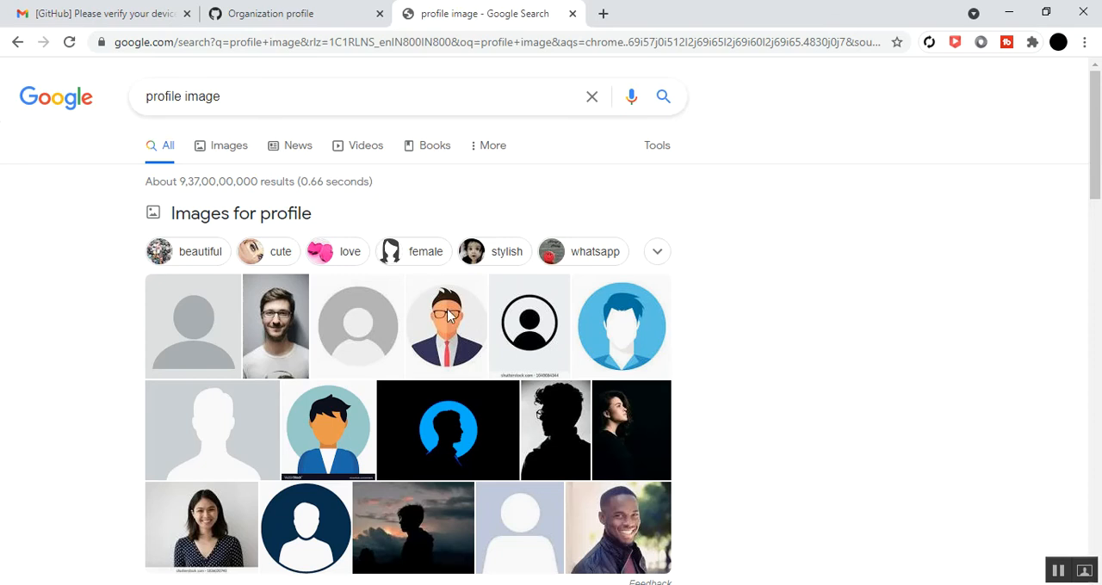
Browse the image results for "profile image" to look for a picture suitable for the organization
scroll(441, 329, "down", 1)
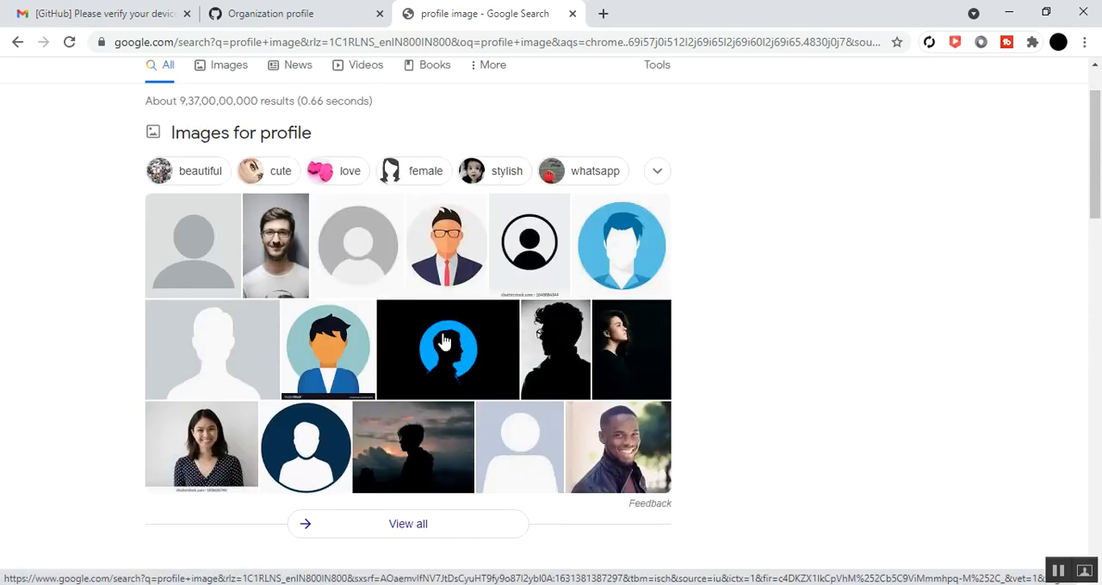
scroll(442, 336, "down", 4)
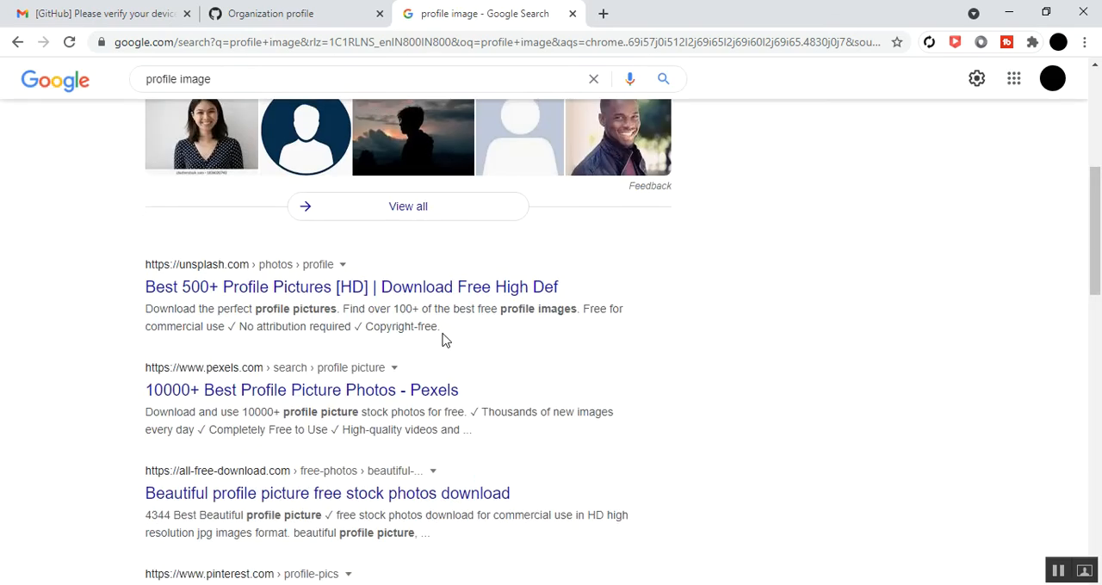
scroll(408, 290, "up", 4)
scroll(263, 247, "up", 1)
left_click(227, 147)
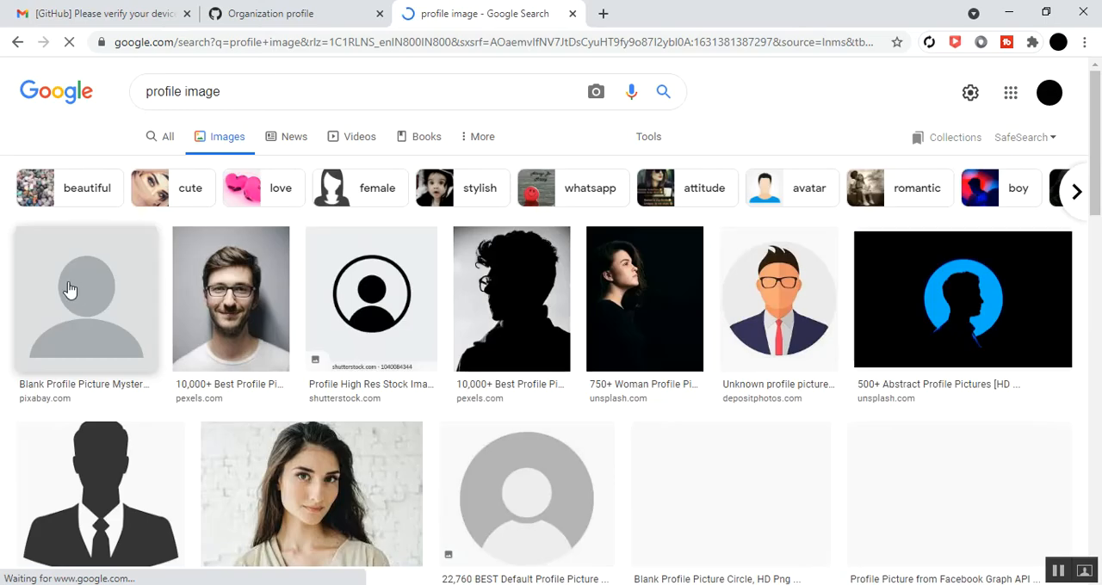
scroll(77, 293, "down", 5)
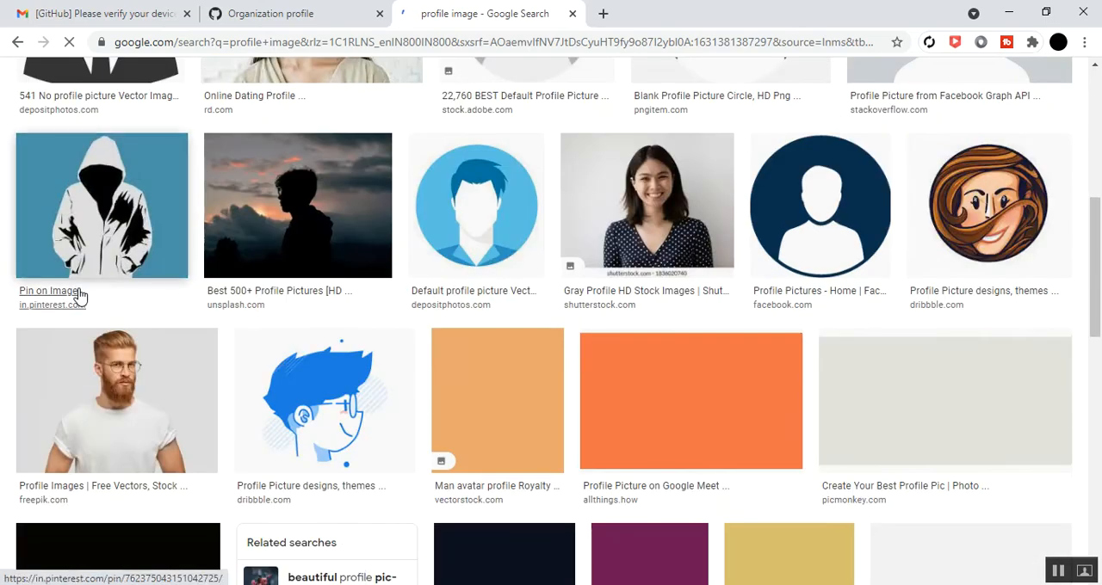
scroll(80, 296, "down", 2)
scroll(80, 296, "up", 2)
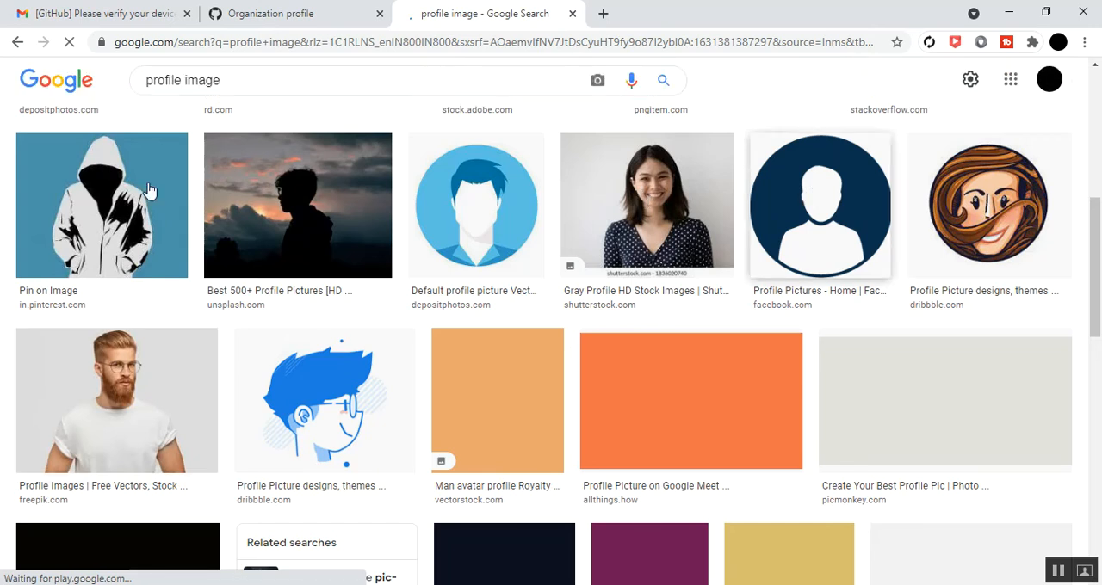
scroll(250, 288, "down", 2)
scroll(250, 288, "down", 2)
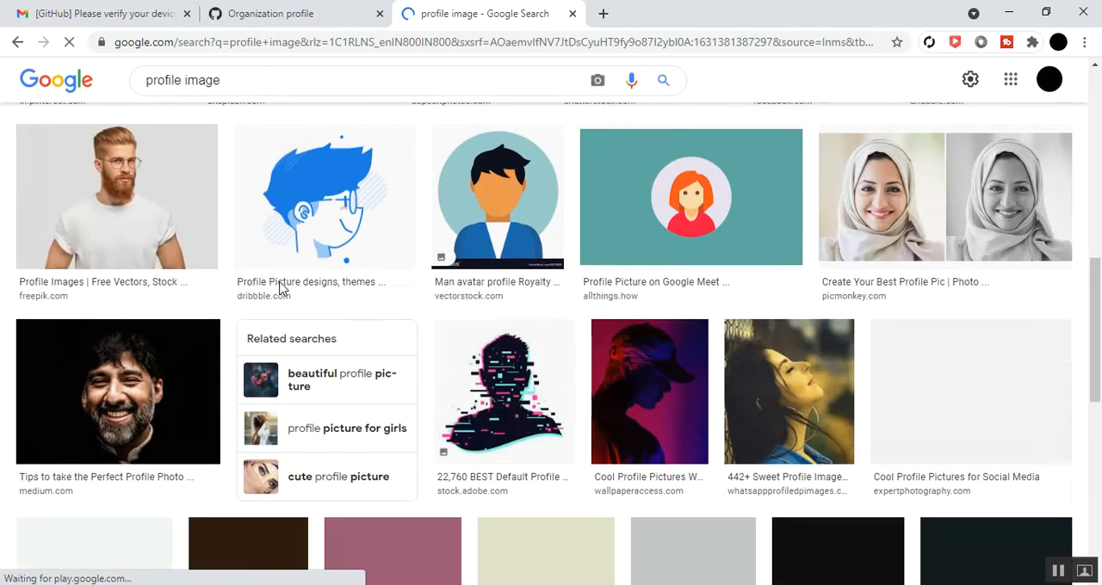
scroll(499, 250, "up", 9)
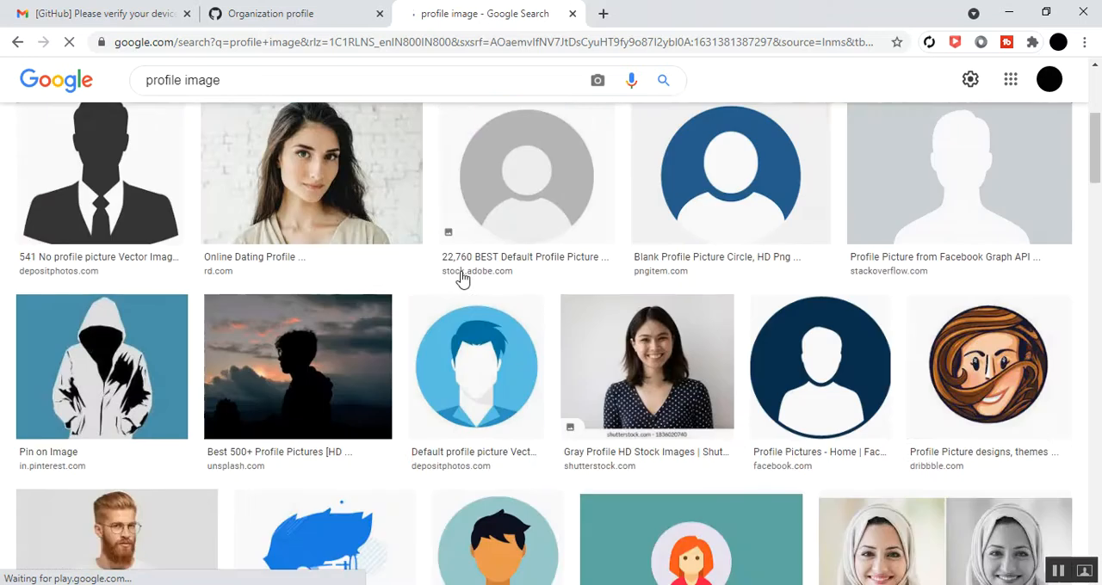
Replace the image search with "organisation" and look through the results for a logo-like picture
double_click(244, 80)
triple_click(245, 80)
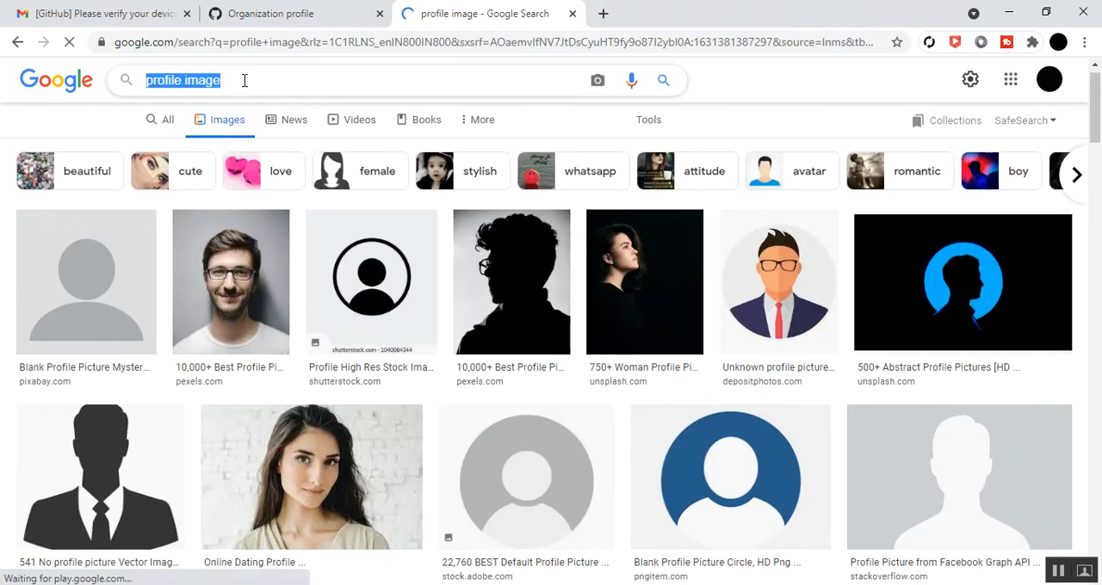
type("orga")
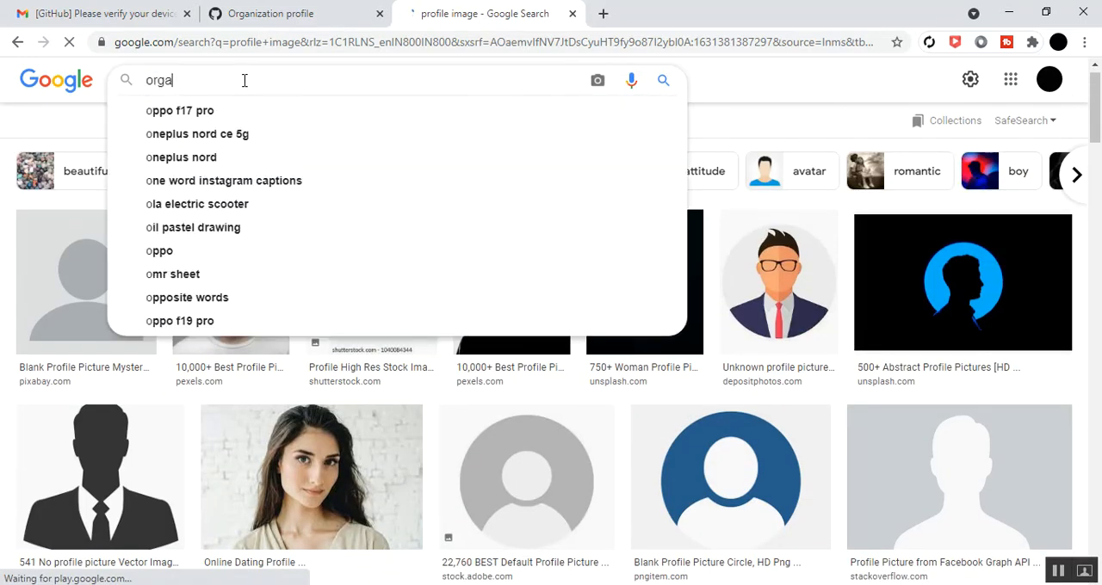
type("nisation")
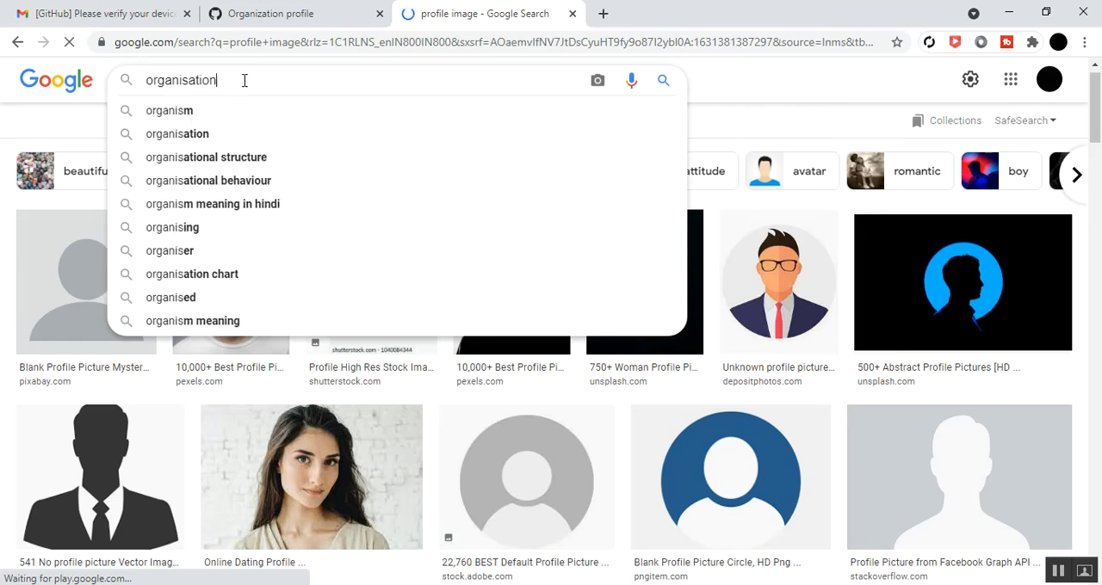
key("Return")
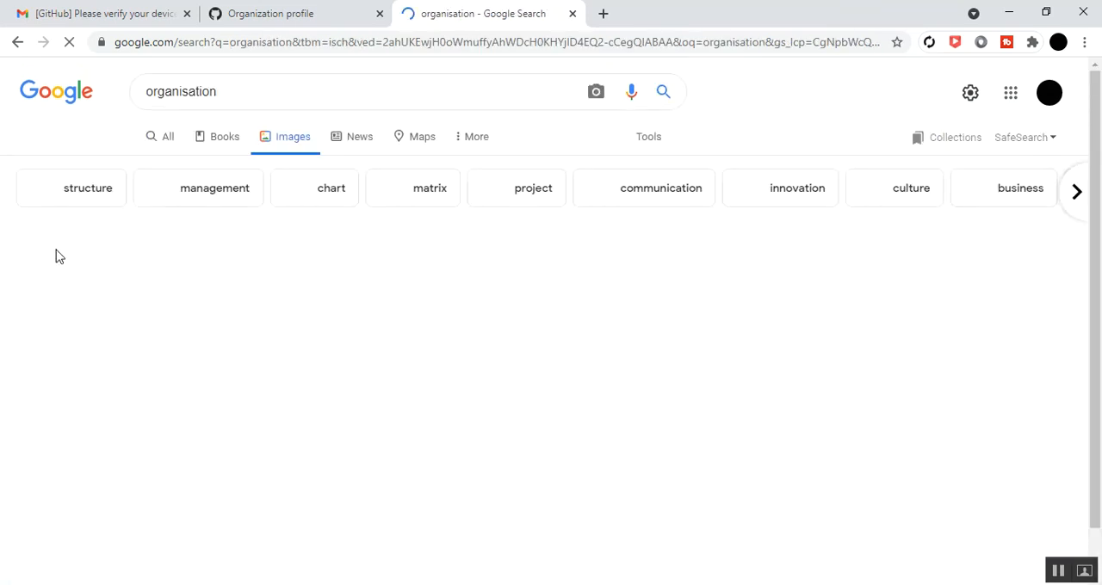
scroll(49, 259, "down", 1)
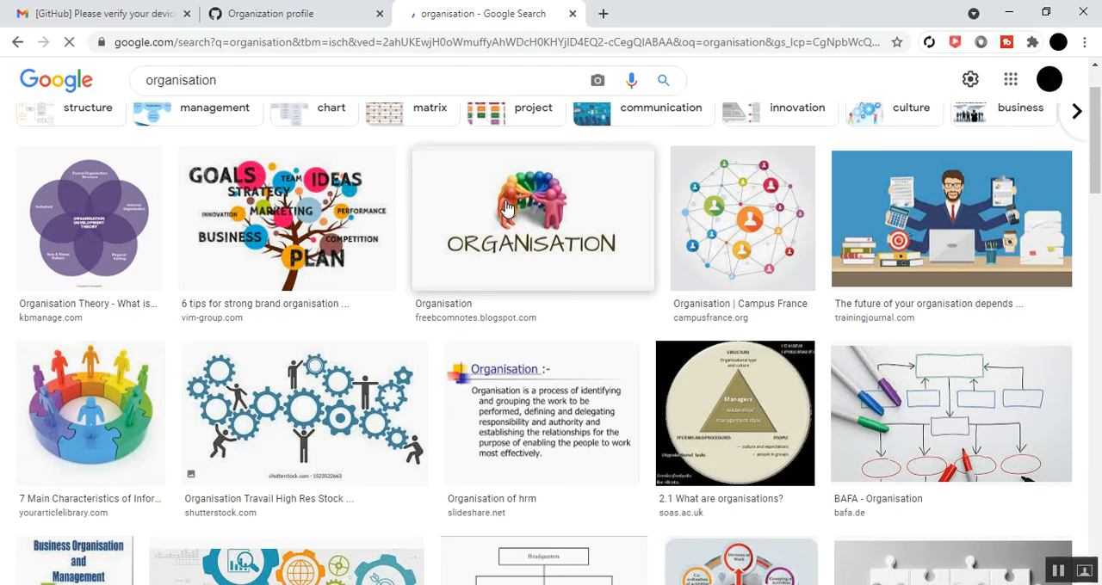
Preview the FreeBComNotes picture of colourful figures above the word ORGANISATION and open the image in its own tab
left_click(491, 225)
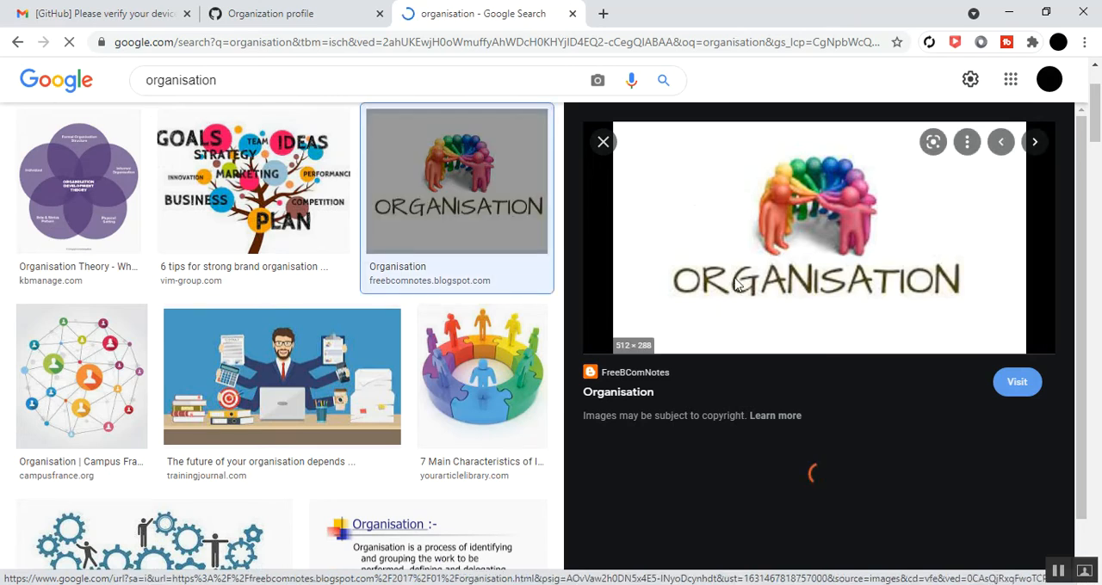
right_click(693, 206)
left_click(744, 361)
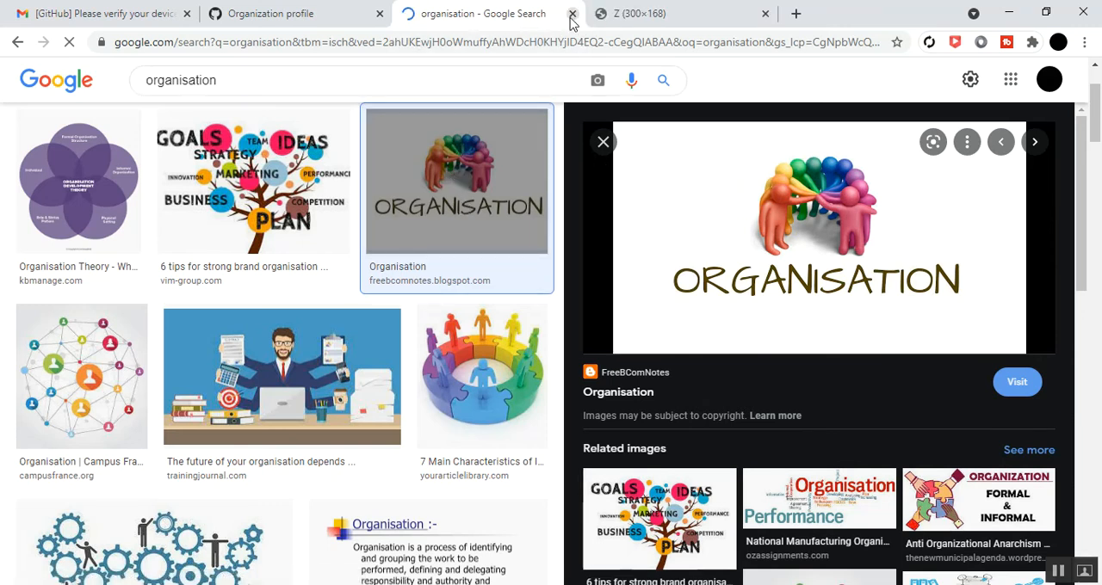
left_click(618, 13)
Save the picture to Downloads as the JPEG file "download", and close the image and search tabs
right_click(508, 286)
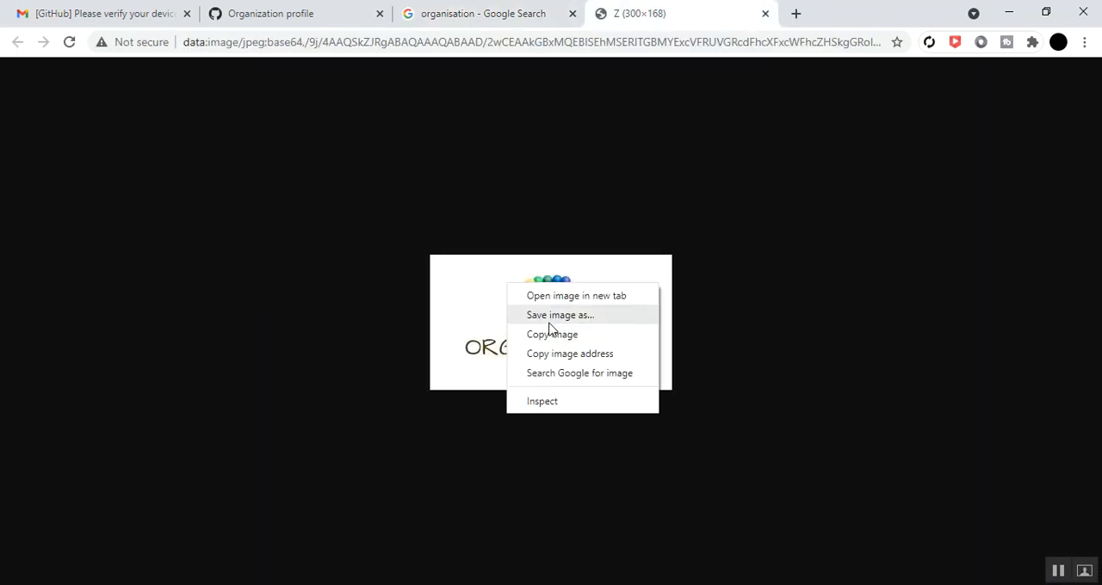
left_click(544, 334)
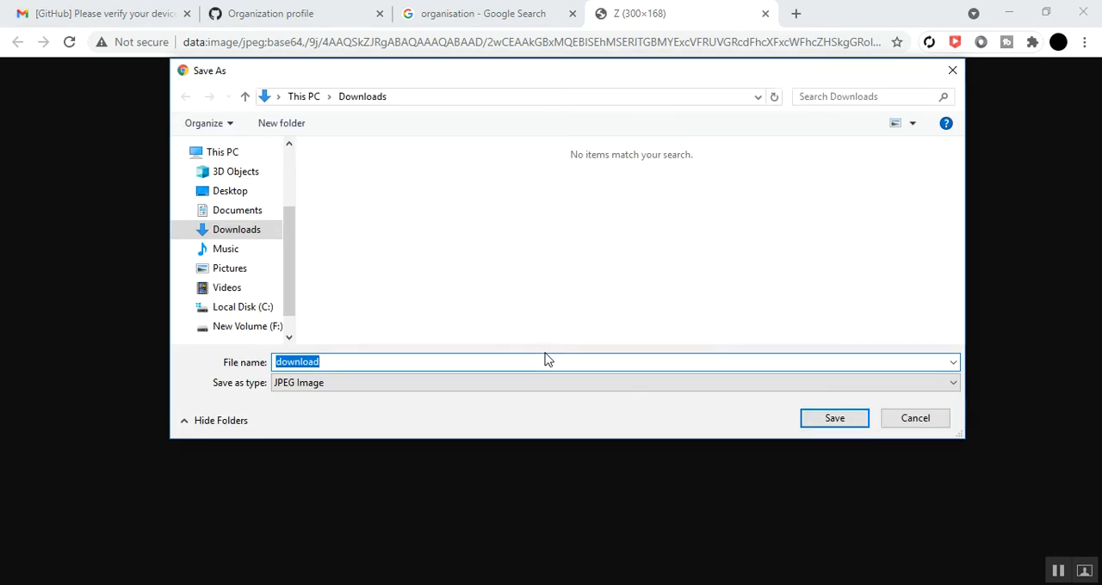
left_click(815, 421)
key("ctrl+w")
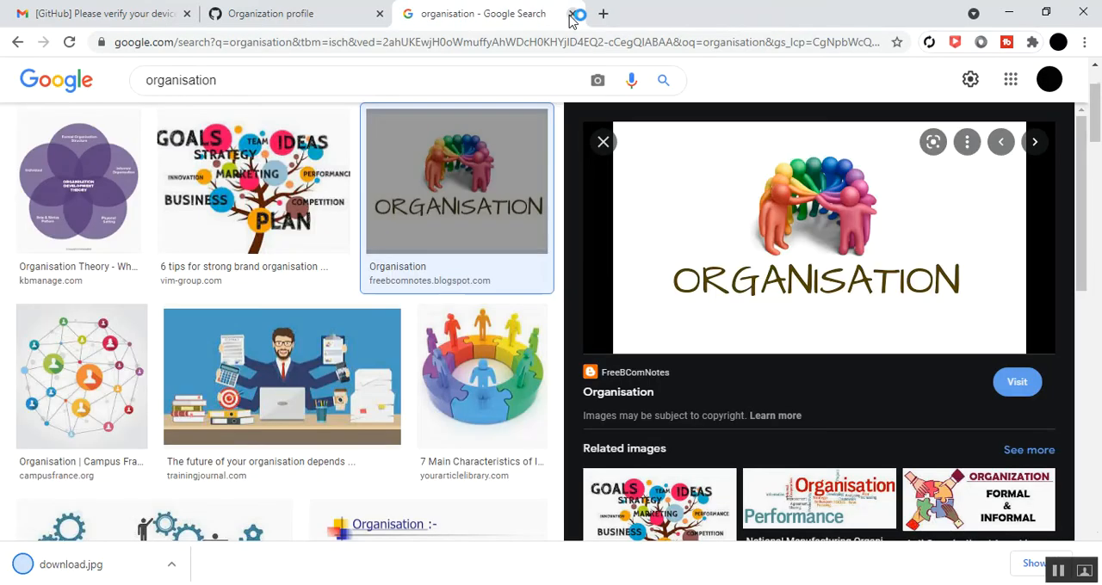
key("ctrl+w")
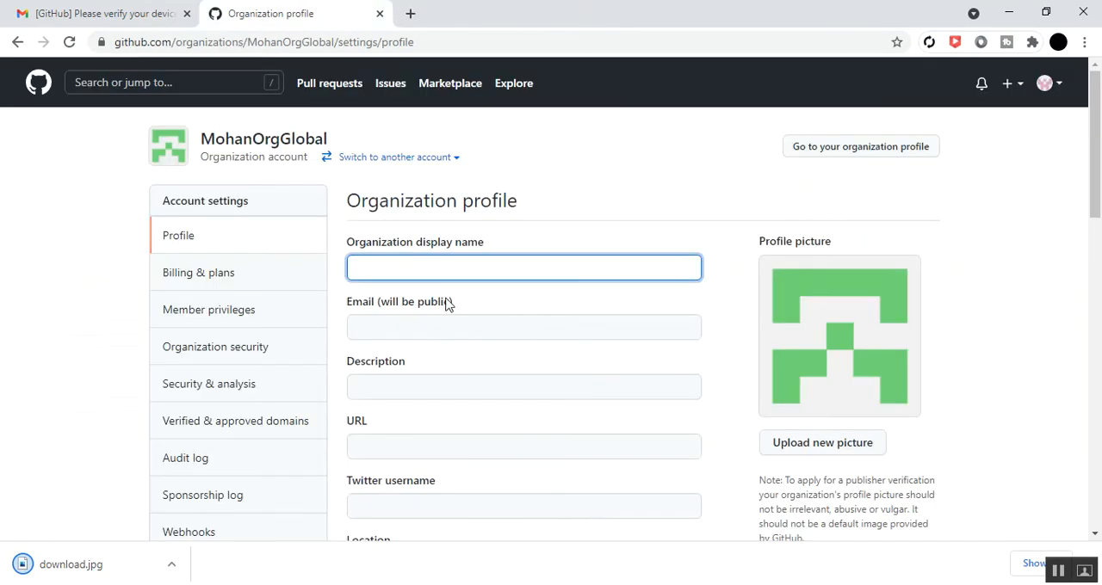
Upload the "download" image from Downloads and set it as the organization's new profile picture
left_click(799, 446)
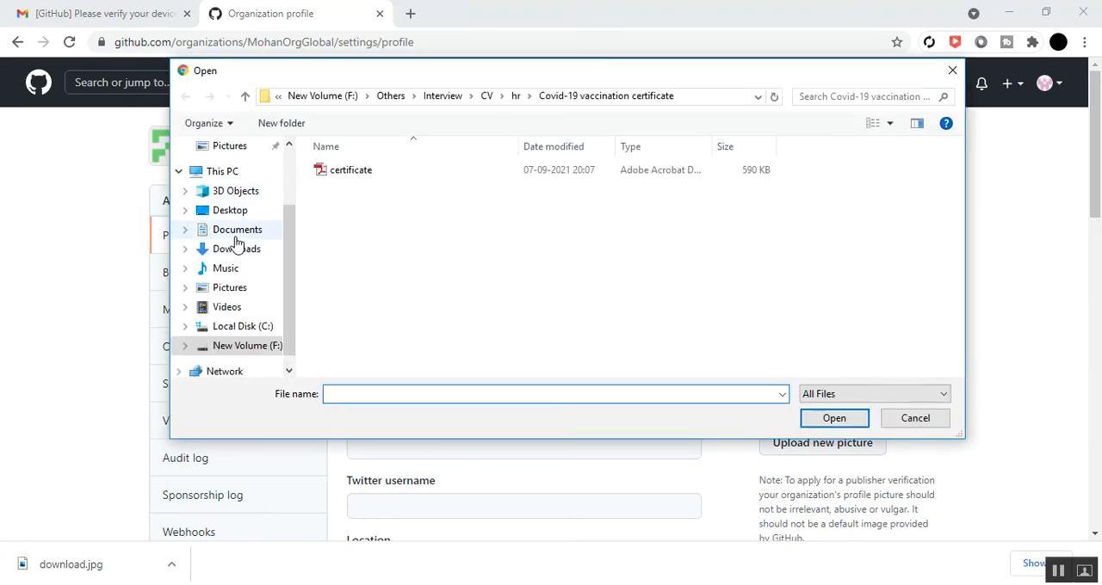
left_click(236, 248)
left_click(360, 196)
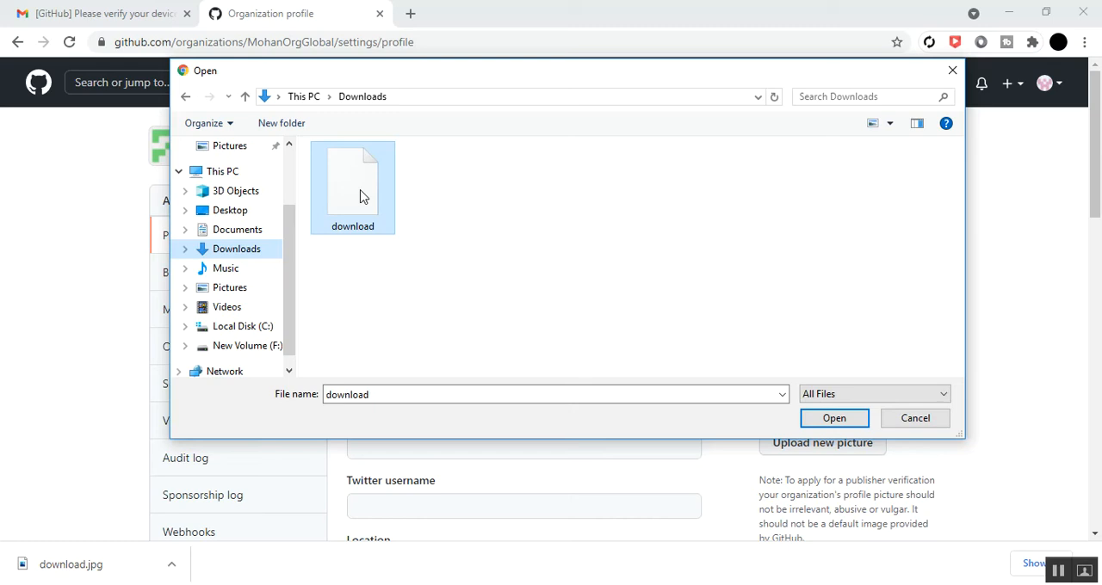
left_click(818, 422)
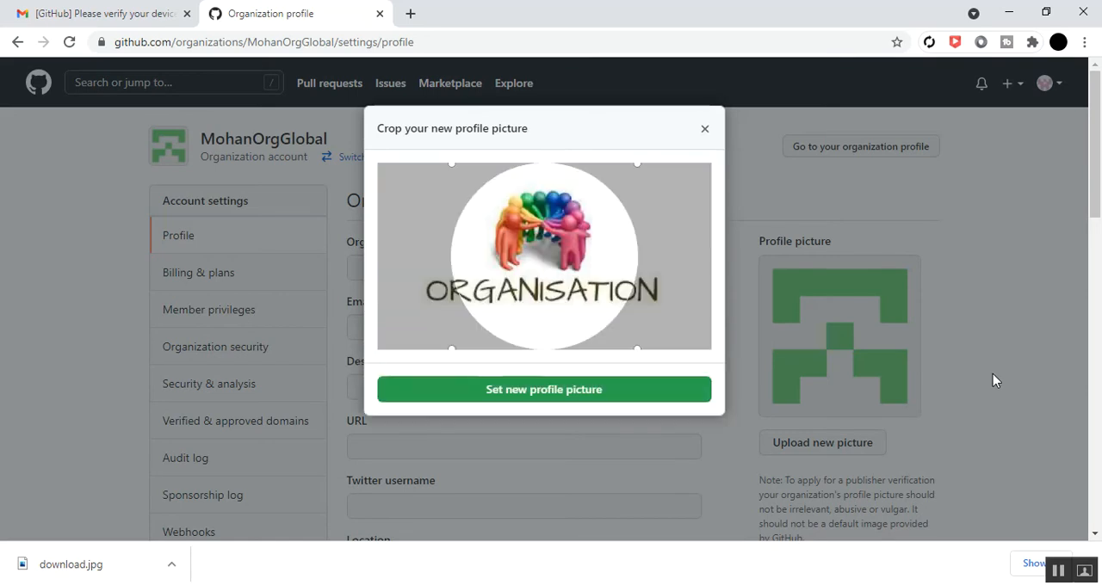
left_click(529, 396)
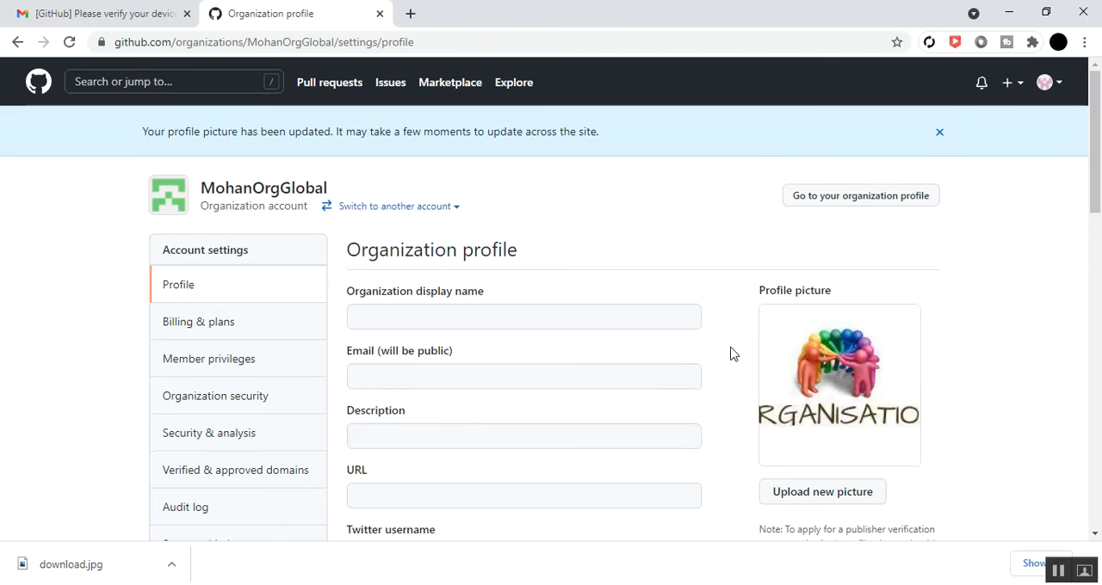
Set the organization display name to "Mohan Org Global"
scroll(735, 355, "down", 1)
left_click(422, 241)
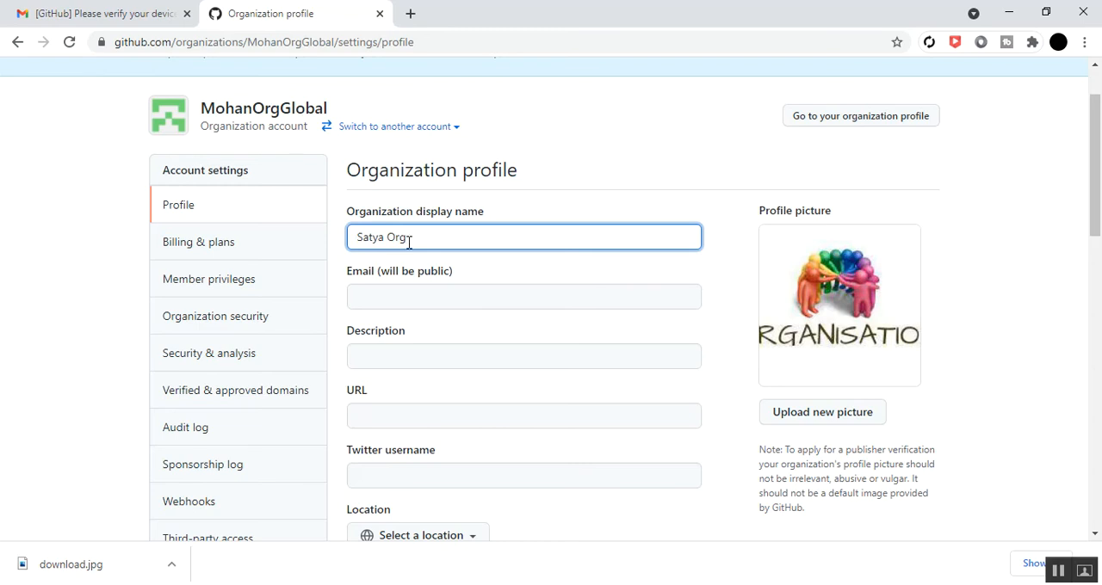
key("BackSpace")
key("BackSpace")
key("BackSpace")
key("BackSpace")
key("BackSpace")
key("BackSpace")
key("BackSpace")
key("BackSpace")
key("BackSpace")
Fill in the organization's public e-mail address
left_click(425, 299)
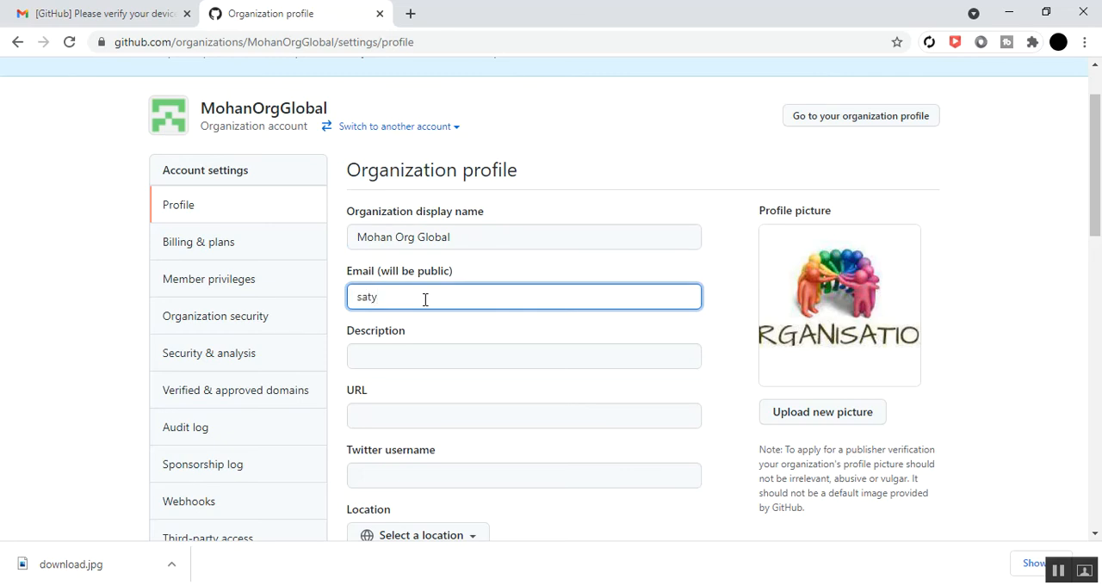
Set the organization's description to "for company project"
left_click(421, 353)
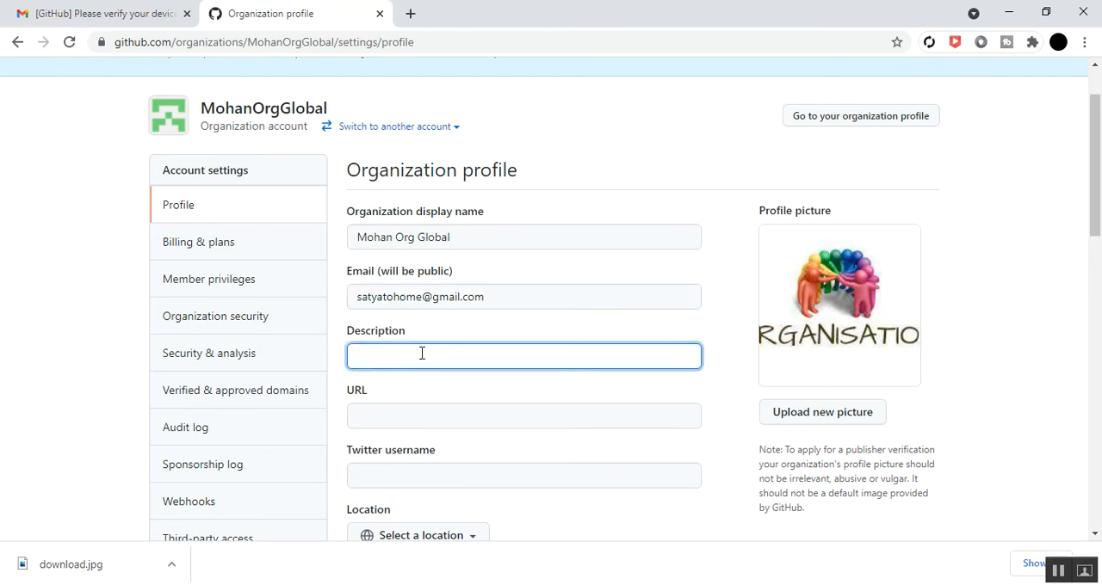
type("for company project")
scroll(422, 356, "down", 3)
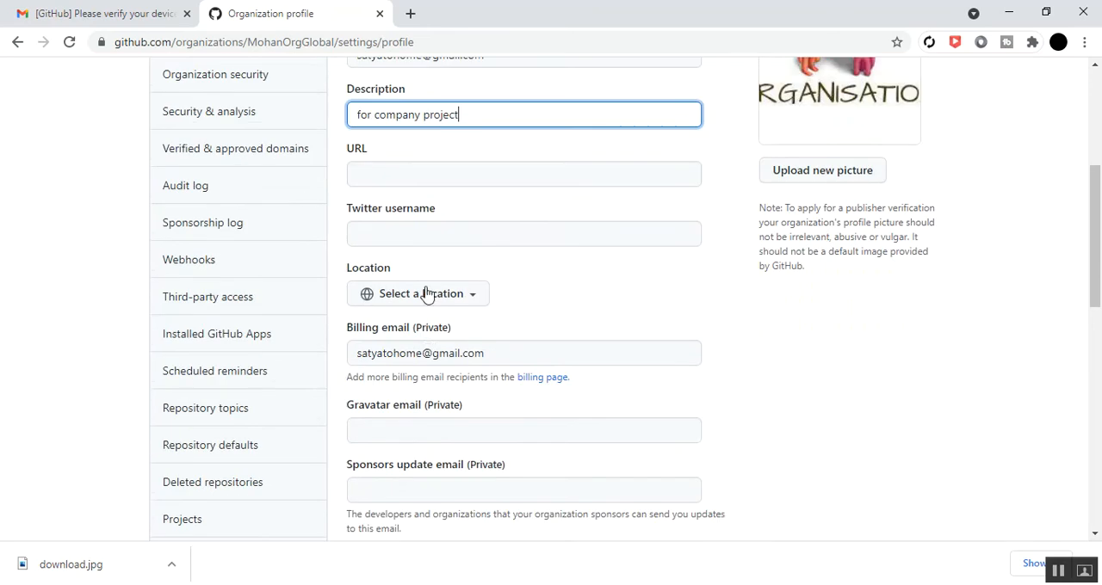
left_click(404, 172)
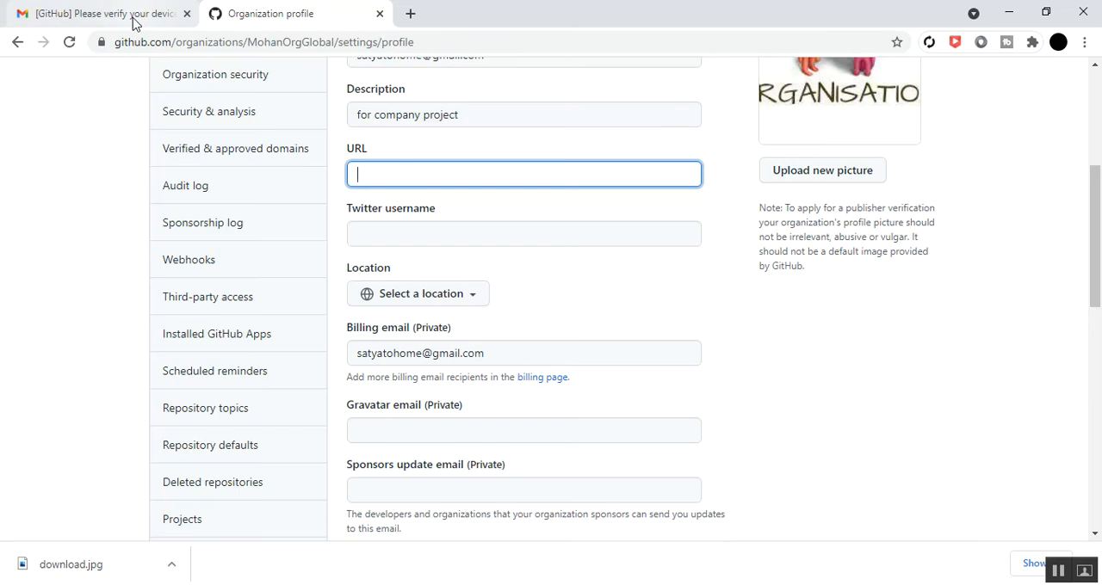
left_click_drag(115, 42, 226, 50)
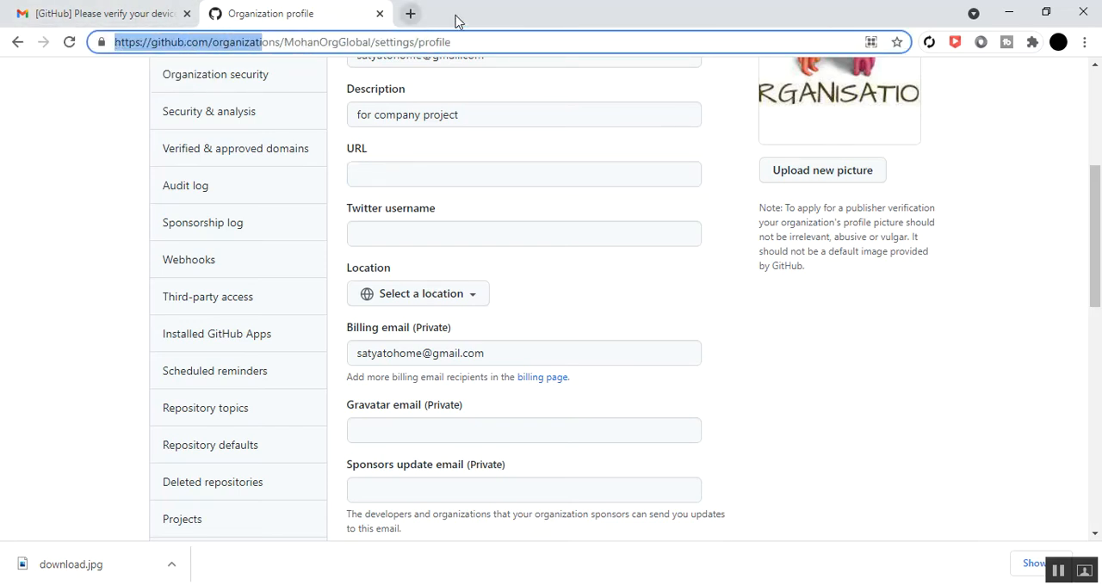
left_click(393, 179)
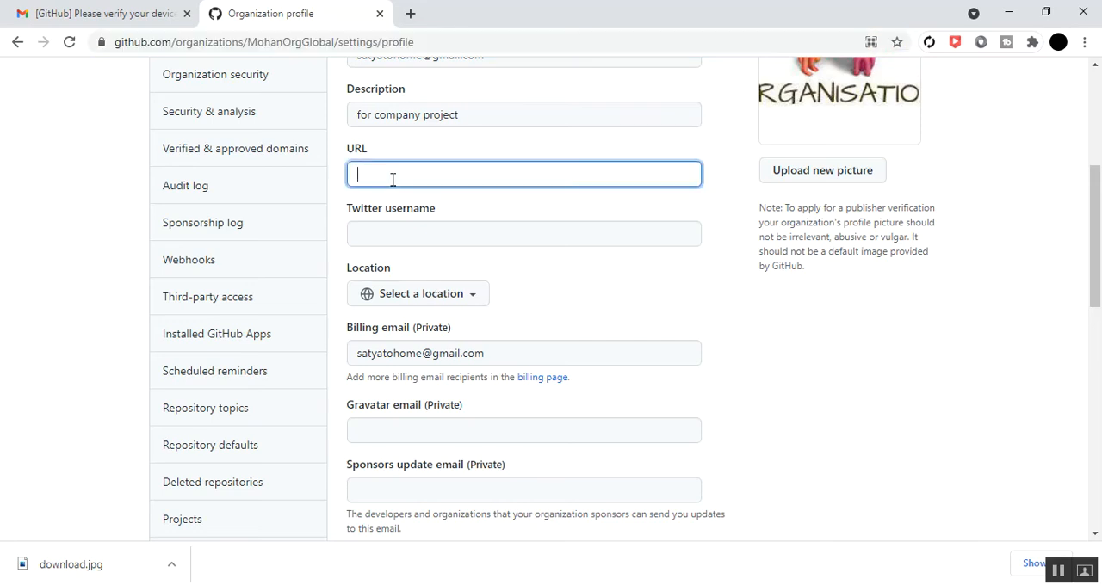
type("www.MohanOrgGlobal.com")
Set the organization's location to India
left_click(470, 300)
left_click(445, 334)
type("indi")
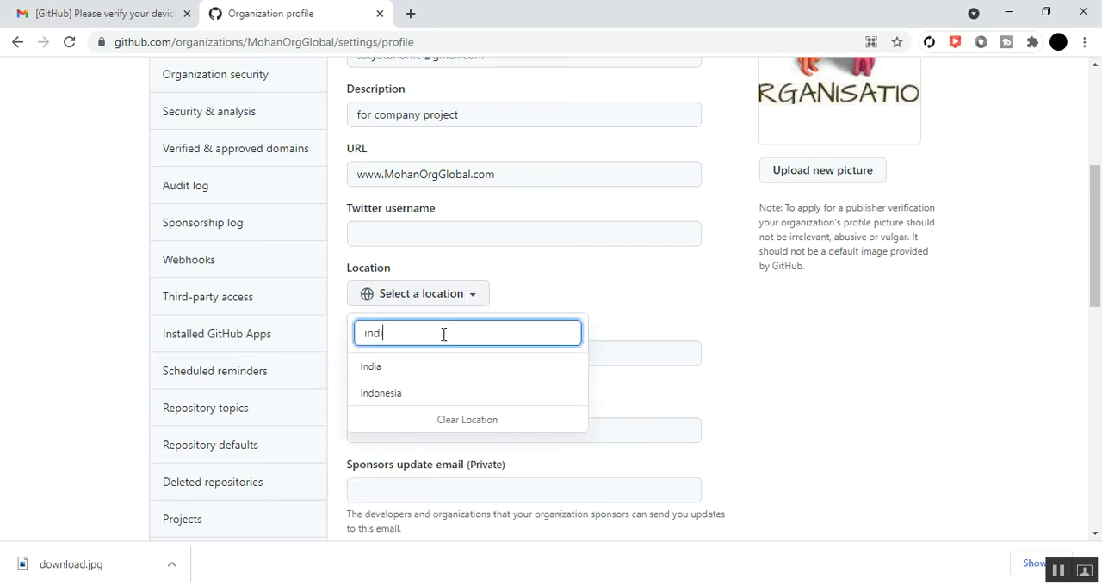
left_click(435, 369)
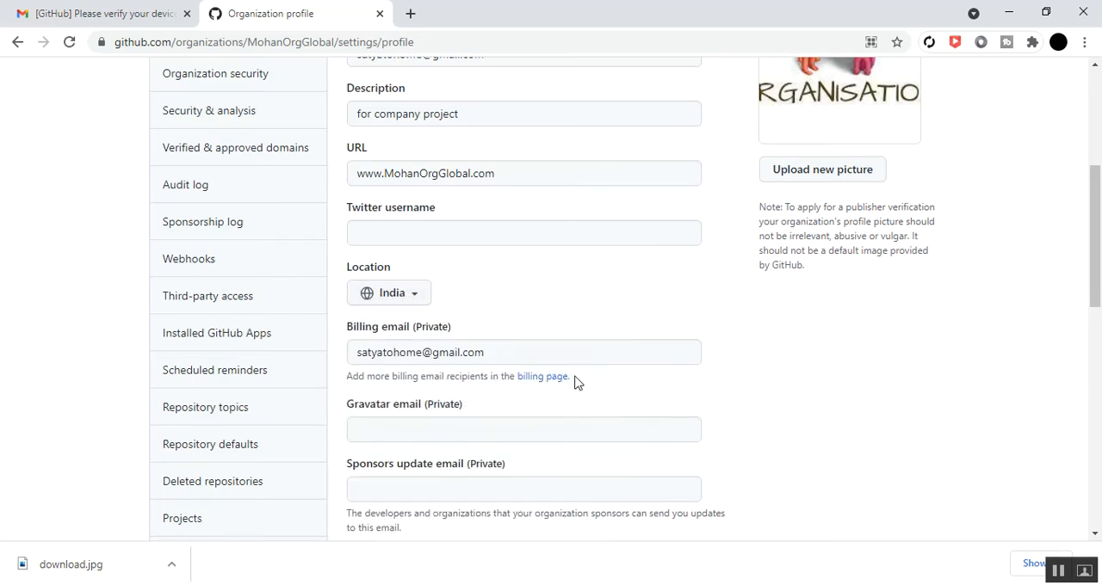
Review the profile fields, Developer Program, Terms of Service and Danger zone sections of the organization profile page
scroll(485, 320, "down", 2)
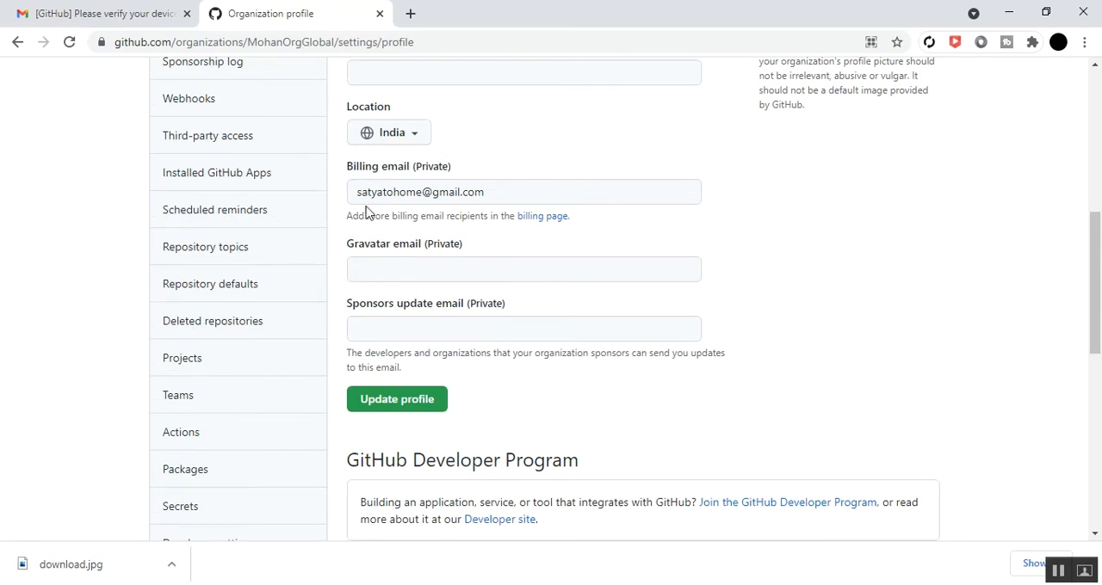
scroll(379, 273, "up", 1)
scroll(378, 272, "up", 3)
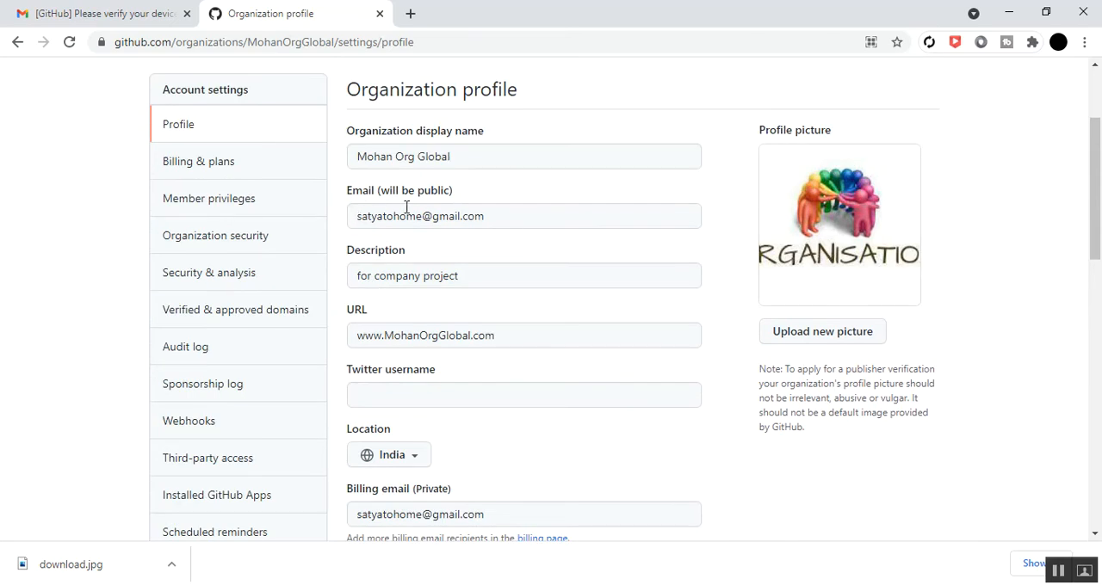
scroll(372, 222, "down", 4)
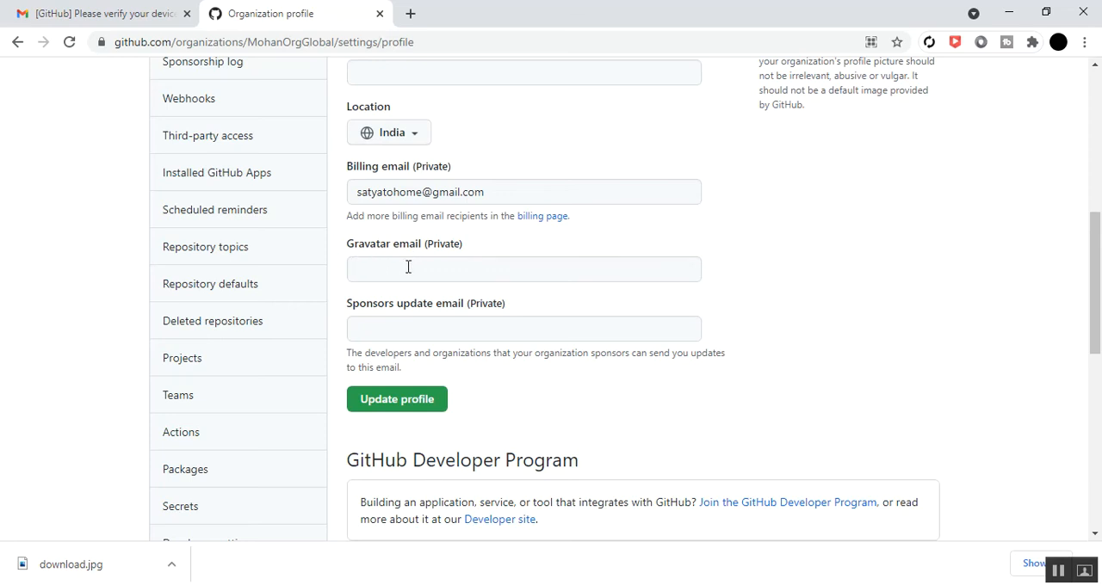
scroll(408, 267, "down", 2)
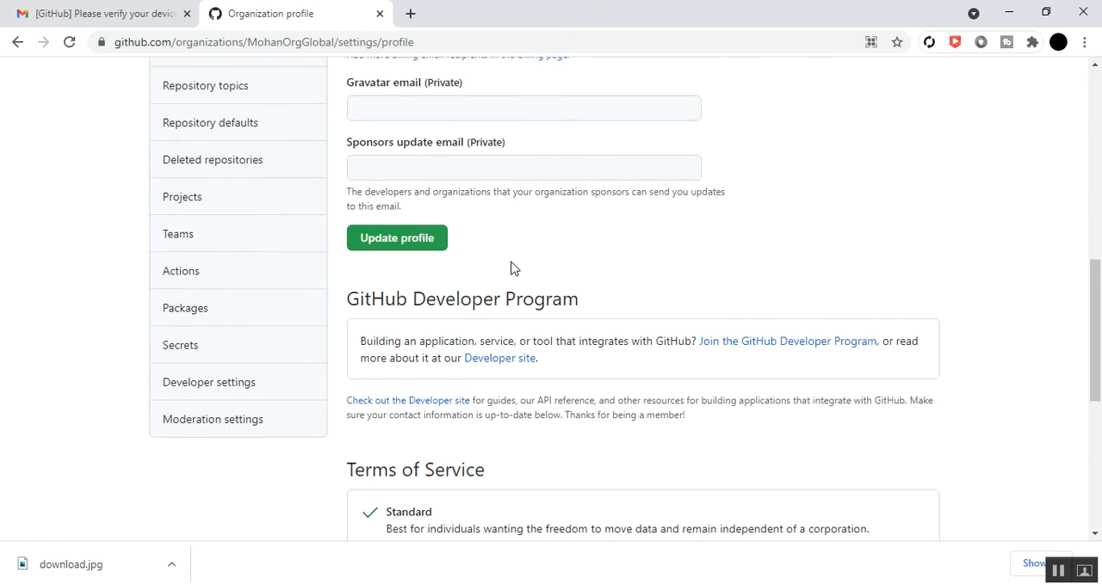
scroll(510, 269, "down", 3)
scroll(509, 262, "up", 2)
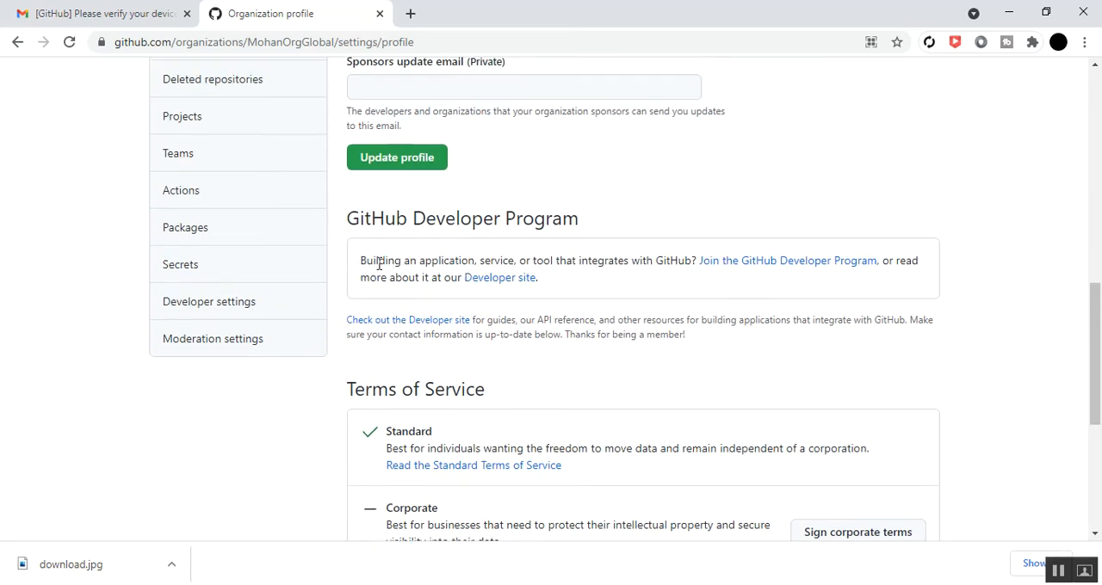
scroll(428, 342, "down", 1)
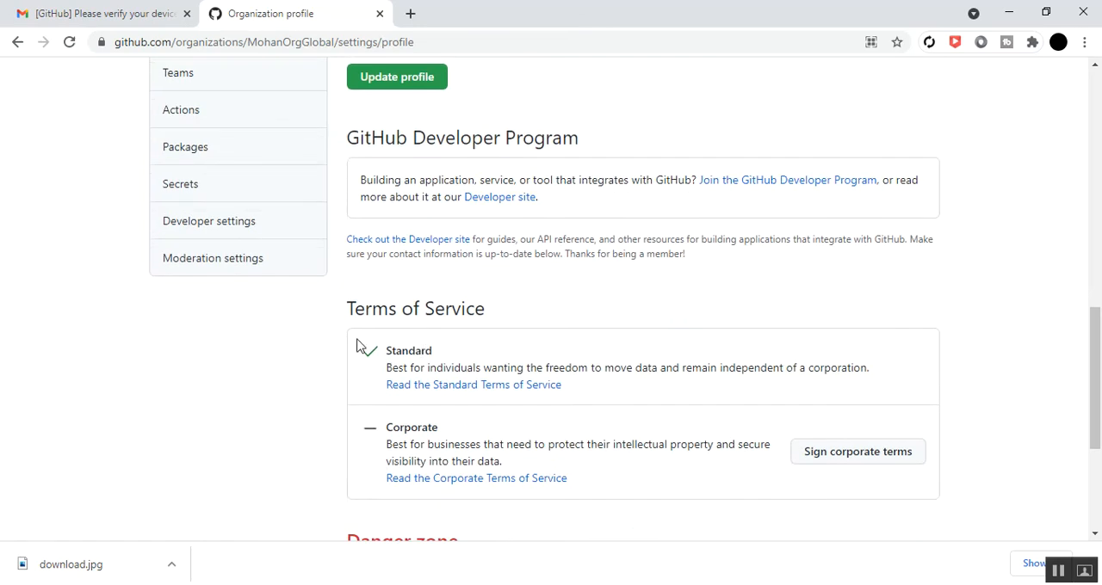
scroll(446, 330, "down", 2)
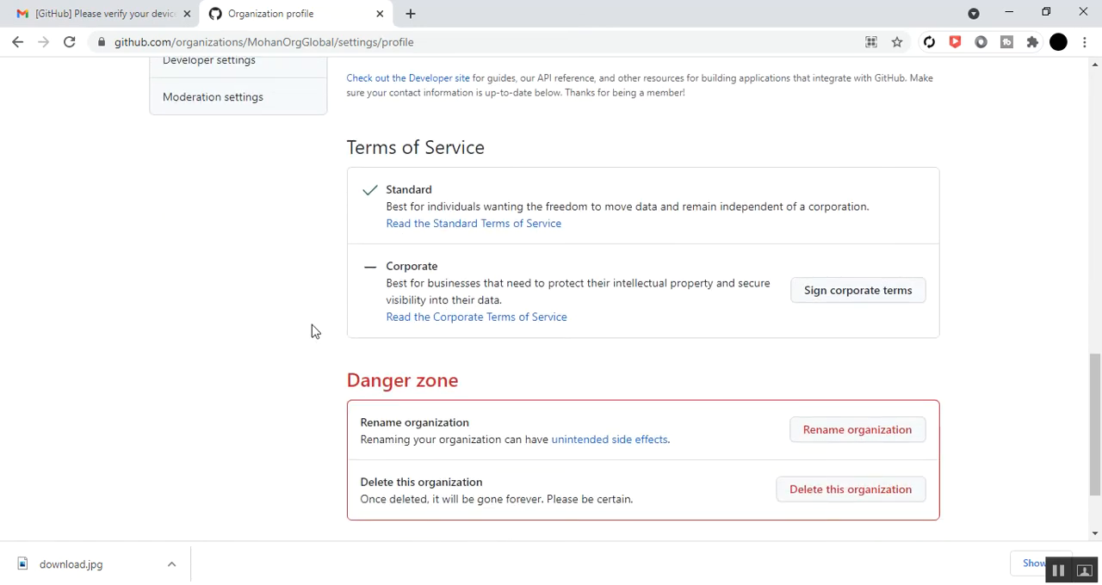
scroll(313, 332, "down", 2)
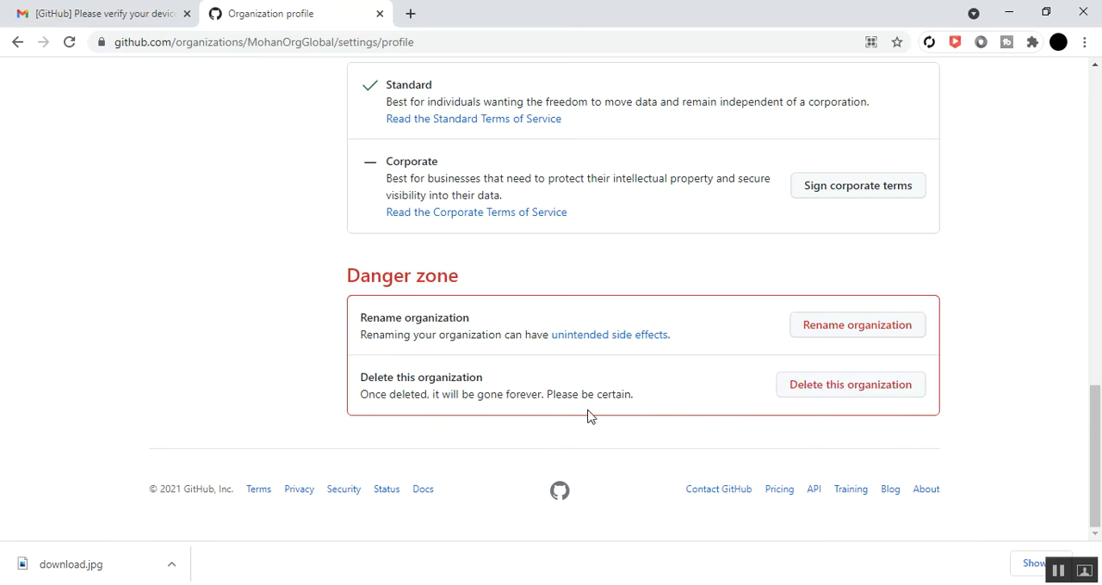
Save the changes to the organization profile
scroll(583, 418, "up", 5)
scroll(494, 366, "up", 5)
scroll(490, 271, "down", 7)
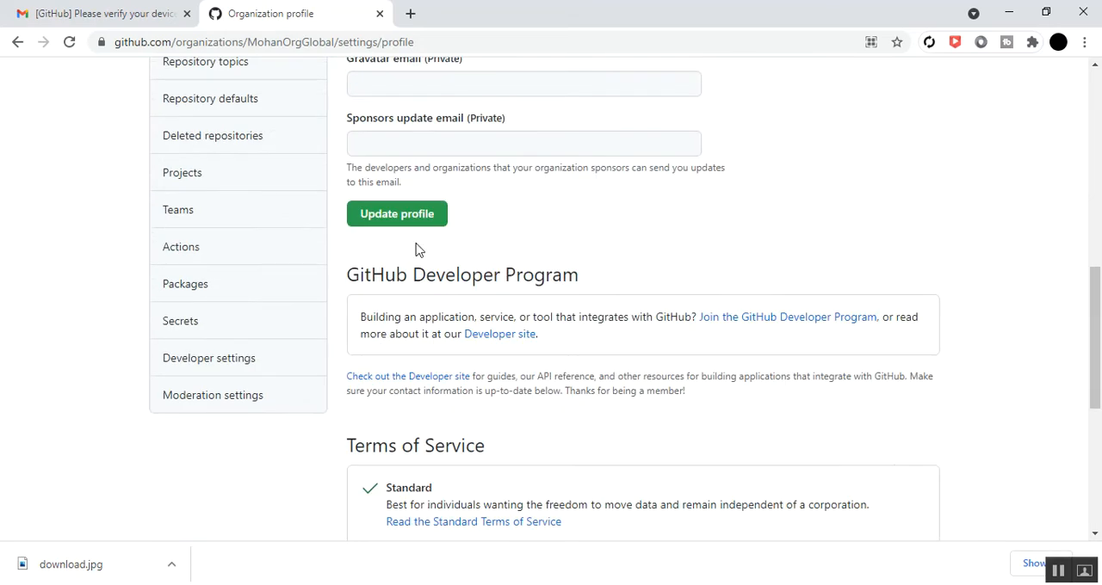
left_click(389, 223)
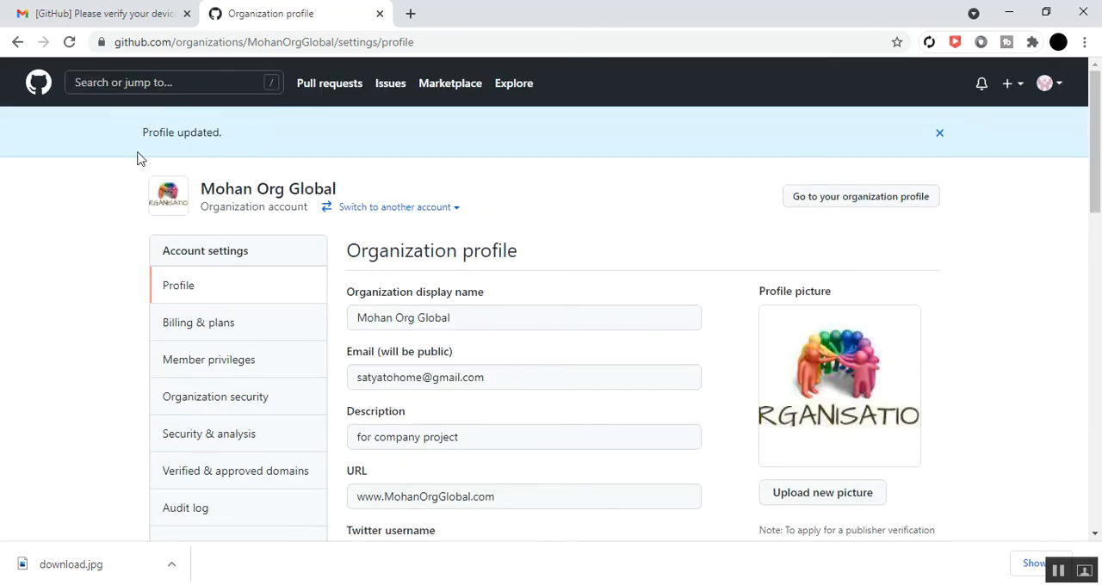
left_click_drag(144, 135, 225, 136)
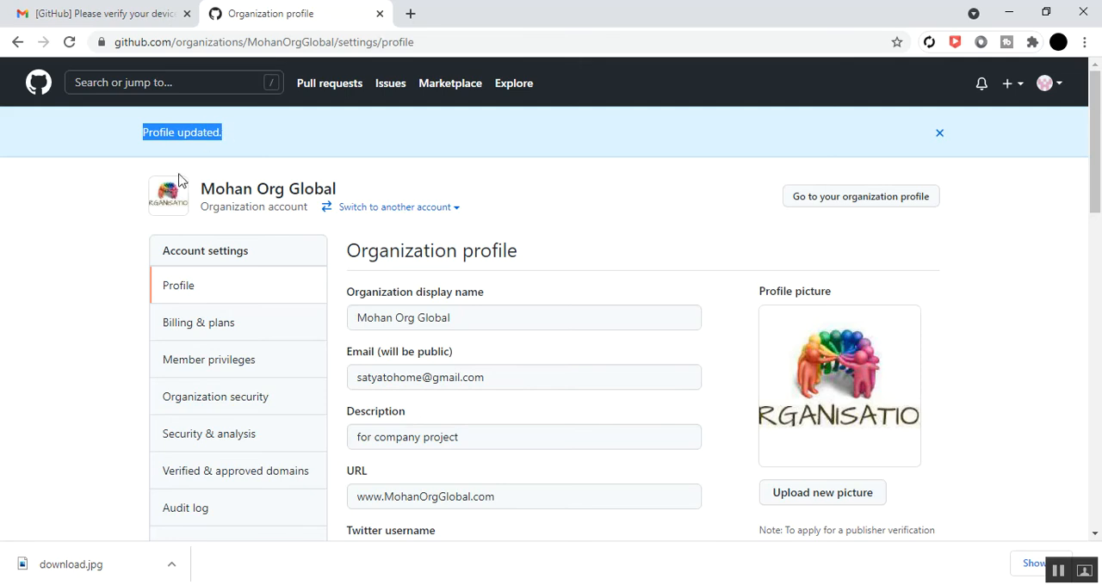
Check the saved profile details and open the organization's Member privileges settings
scroll(428, 339, "down", 3)
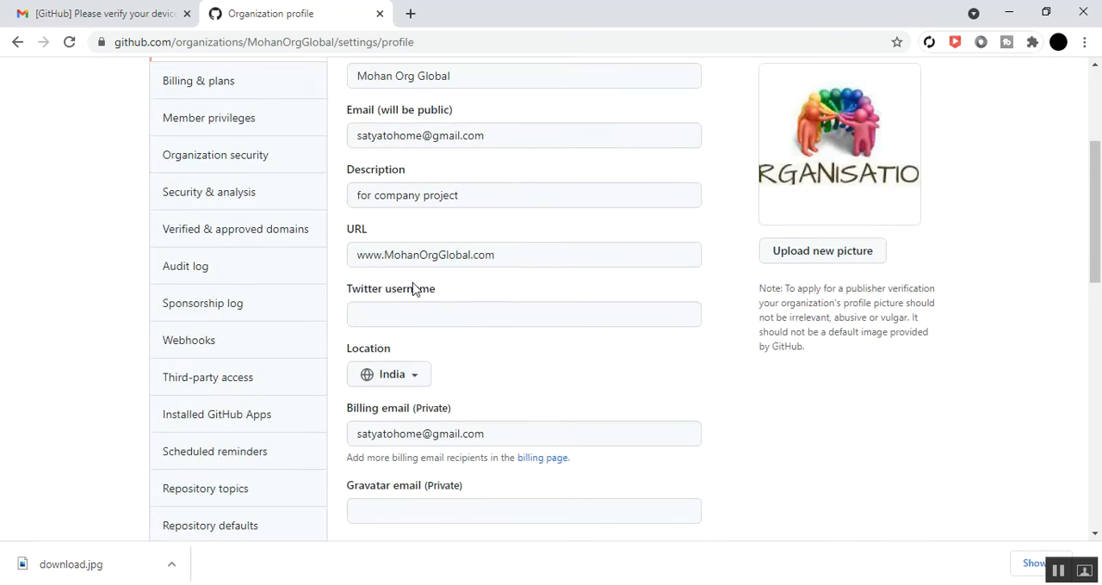
scroll(457, 377, "down", 2)
scroll(457, 376, "up", 5)
scroll(457, 364, "down", 1)
scroll(449, 345, "down", 2)
scroll(439, 345, "up", 1)
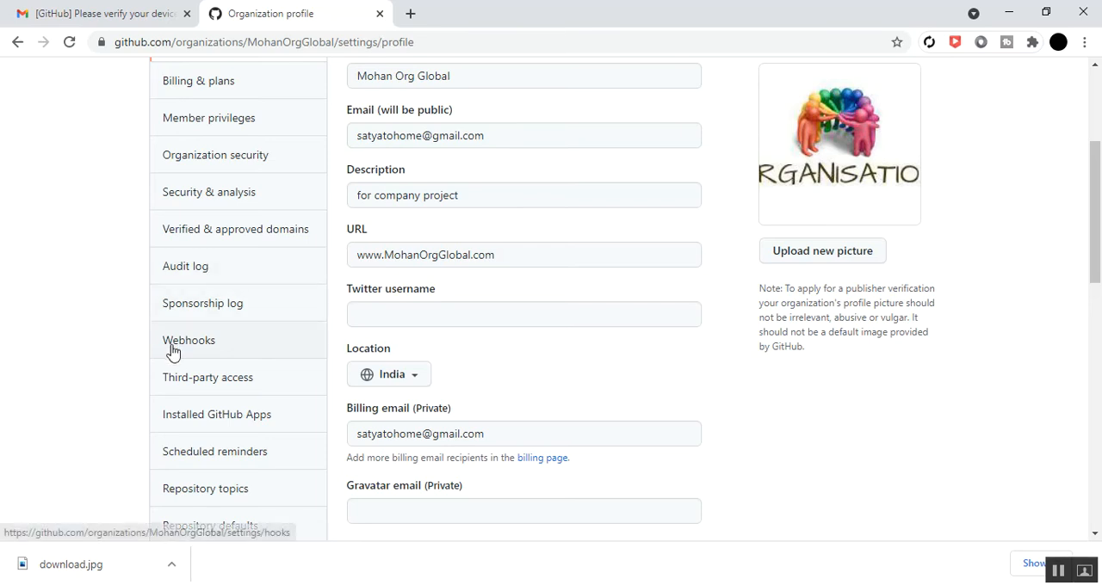
scroll(172, 352, "up", 2)
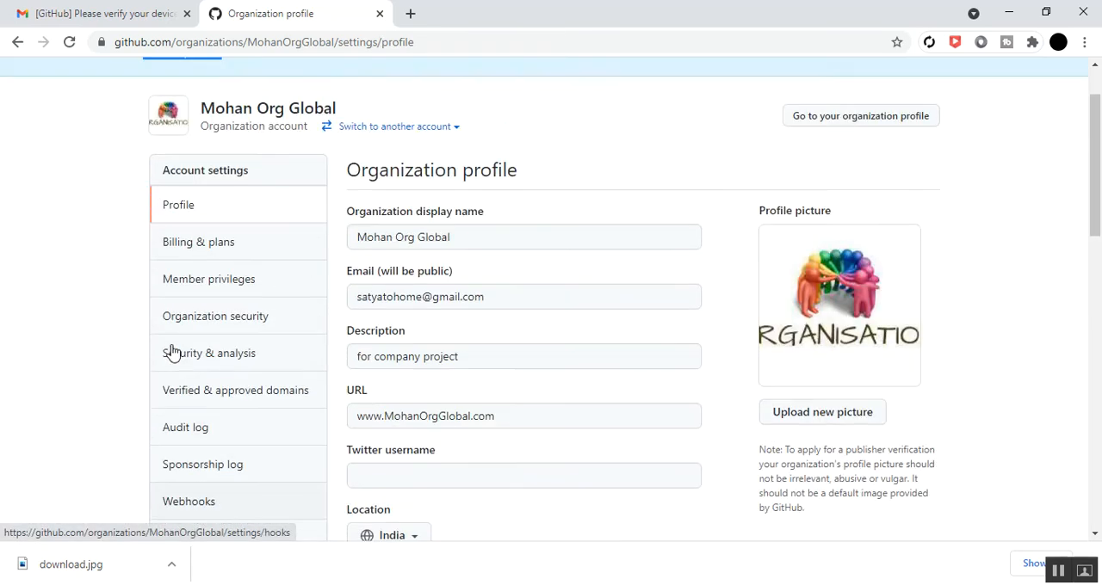
left_click(198, 287)
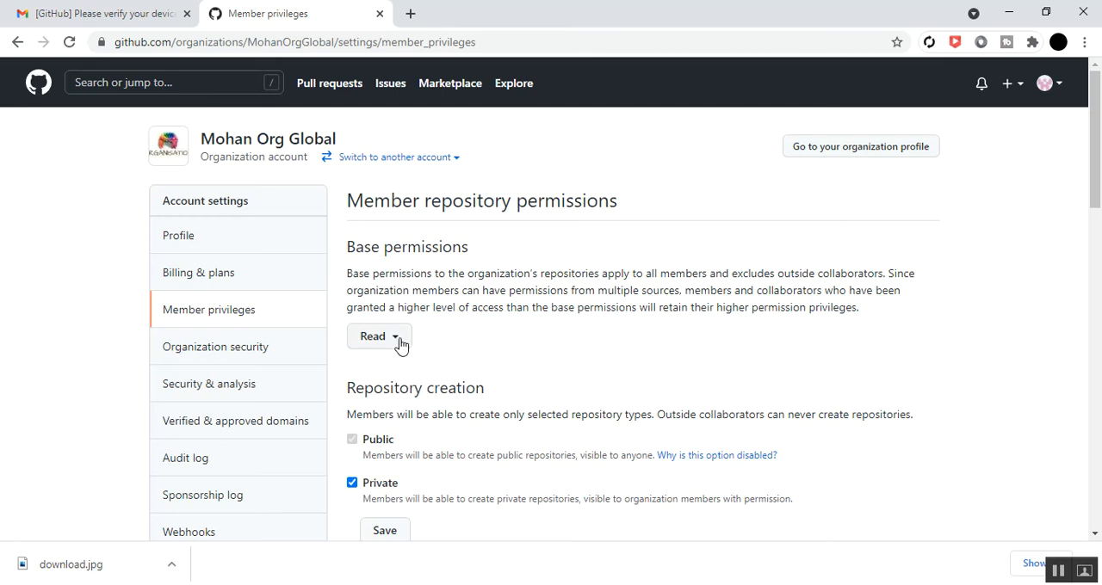
Set the base permissions for organization members to Write
scroll(504, 345, "down", 1)
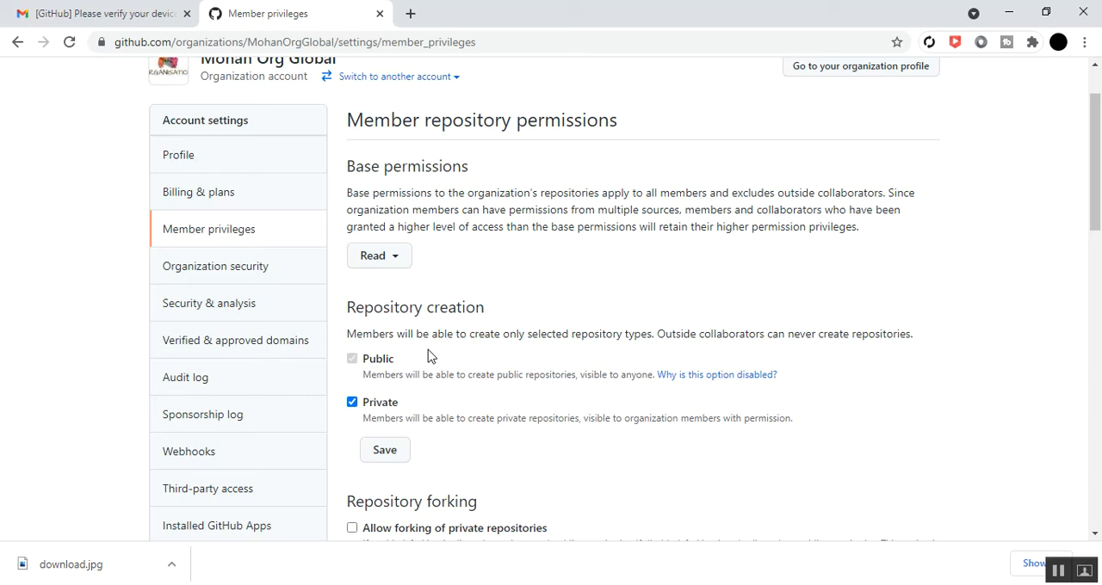
scroll(428, 356, "down", 2)
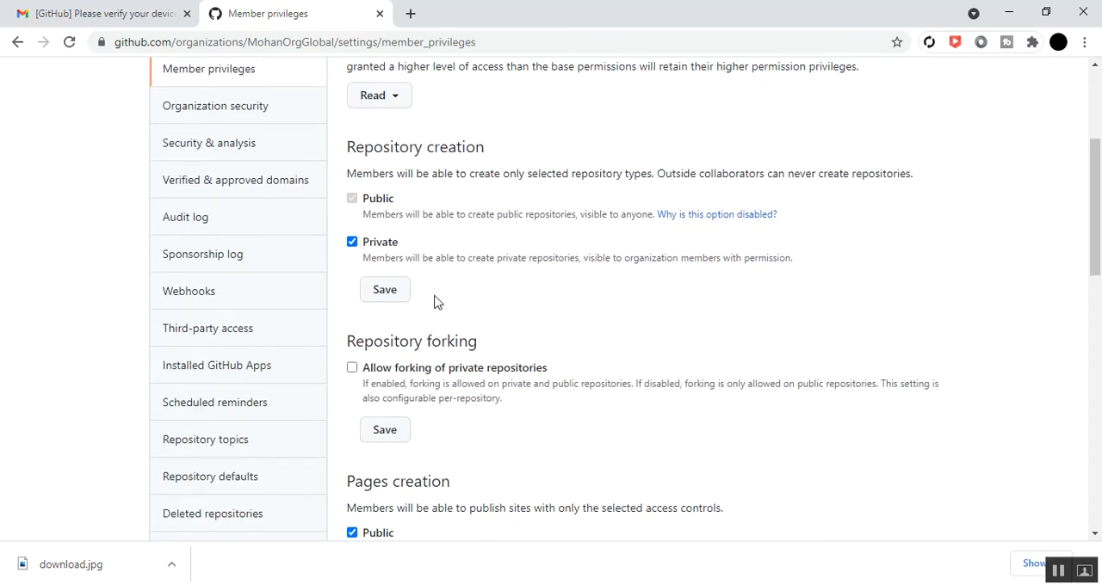
scroll(465, 258, "up", 1)
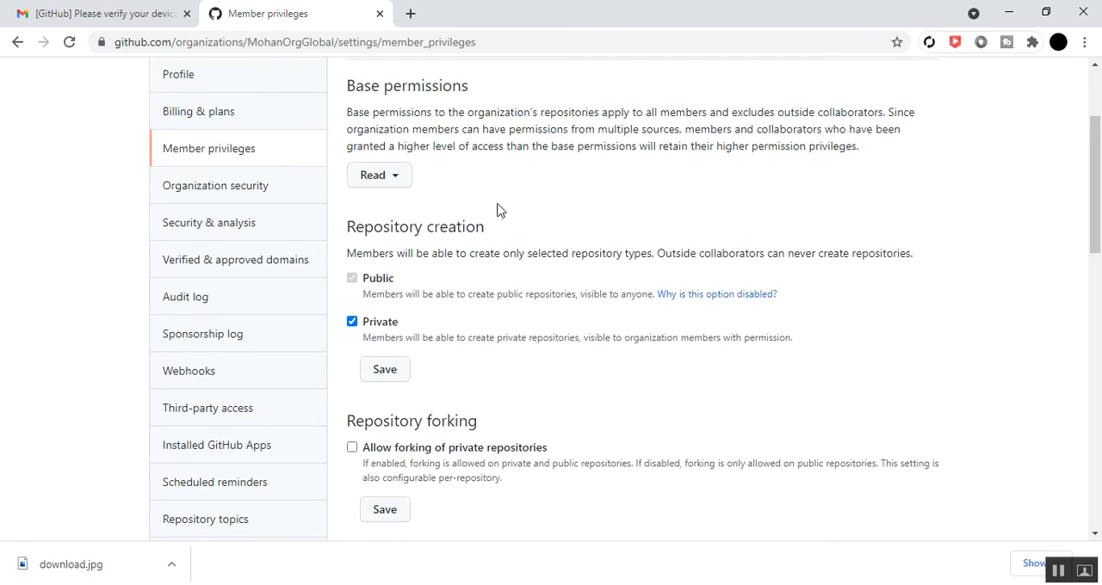
scroll(466, 217, "up", 1)
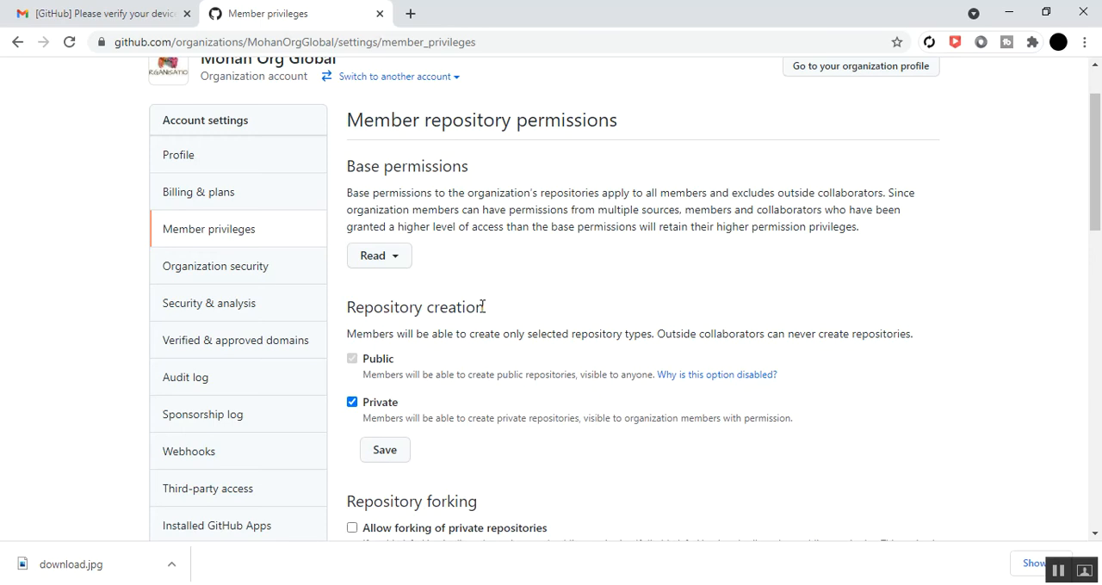
left_click(398, 263)
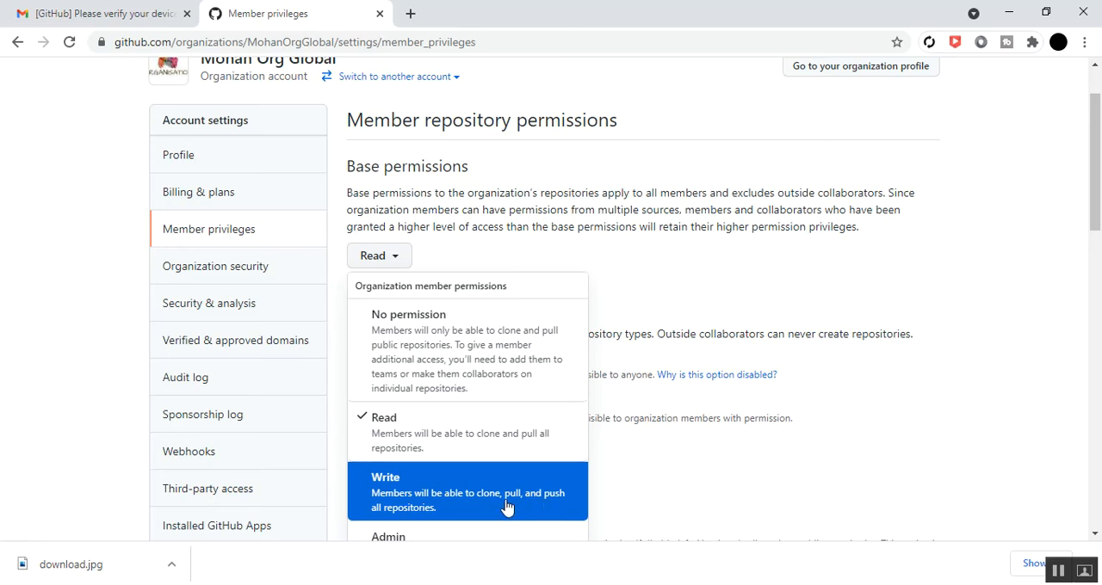
left_click(472, 498)
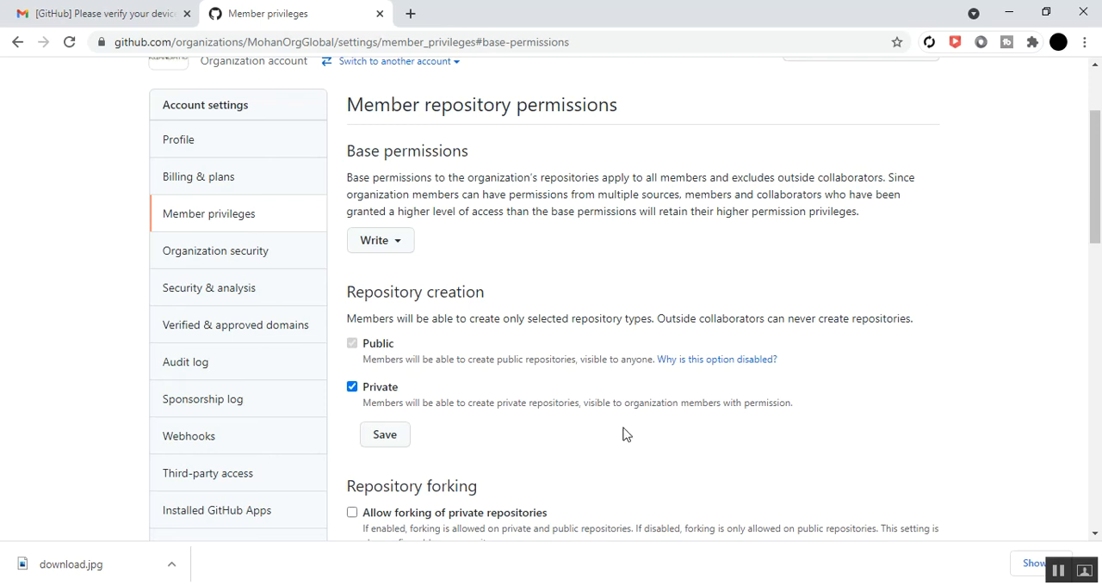
Look through the repository creation, forking, Pages creation and admin repository permission sections
scroll(515, 404, "down", 1)
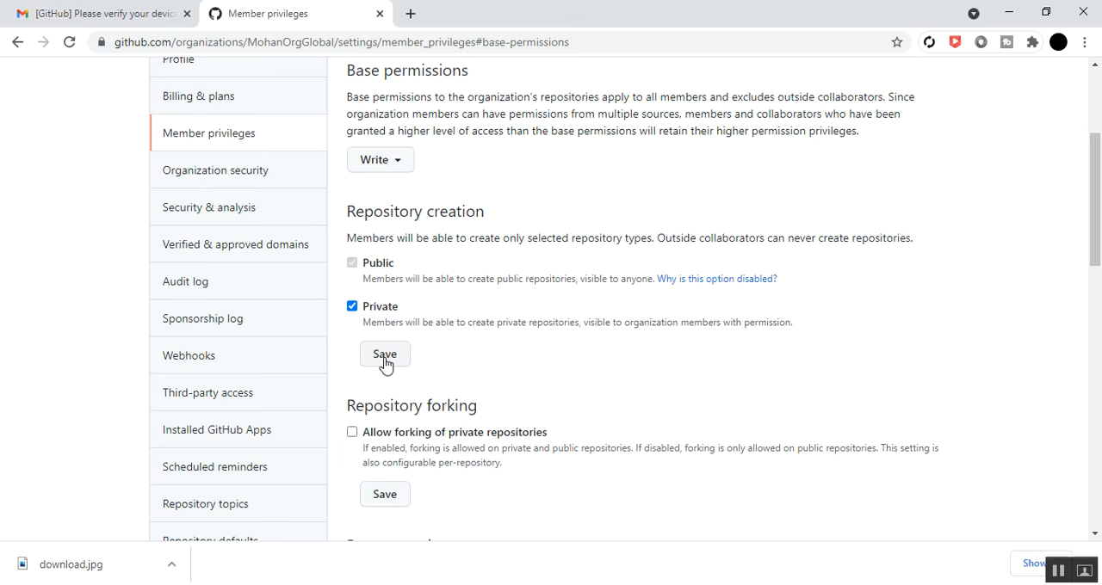
scroll(442, 364, "down", 1)
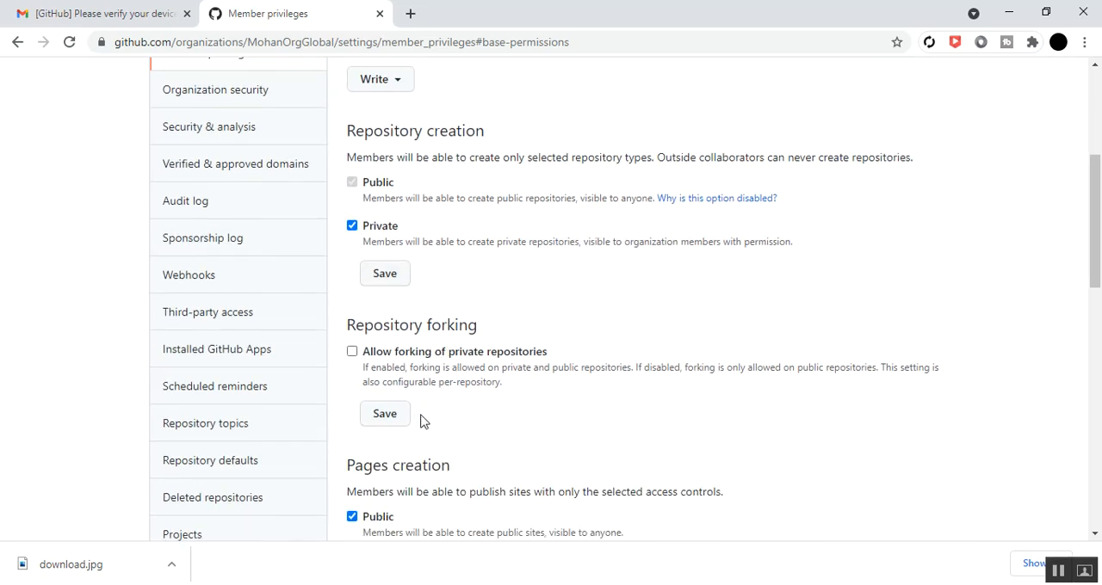
scroll(422, 421, "down", 1)
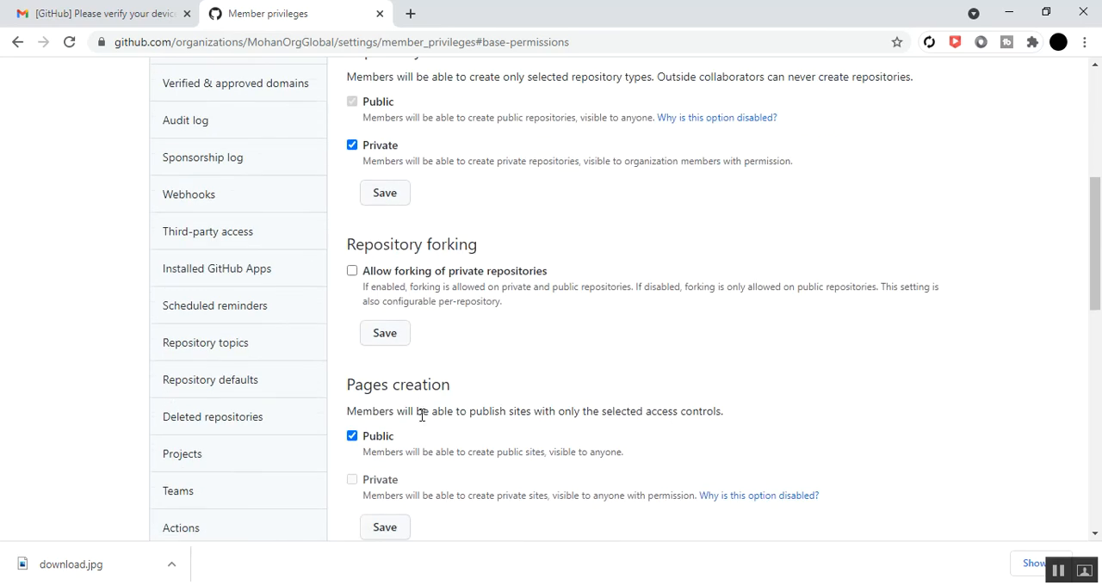
scroll(422, 416, "down", 1)
scroll(422, 416, "up", 3)
scroll(421, 416, "down", 2)
scroll(422, 416, "down", 4)
scroll(422, 419, "down", 3)
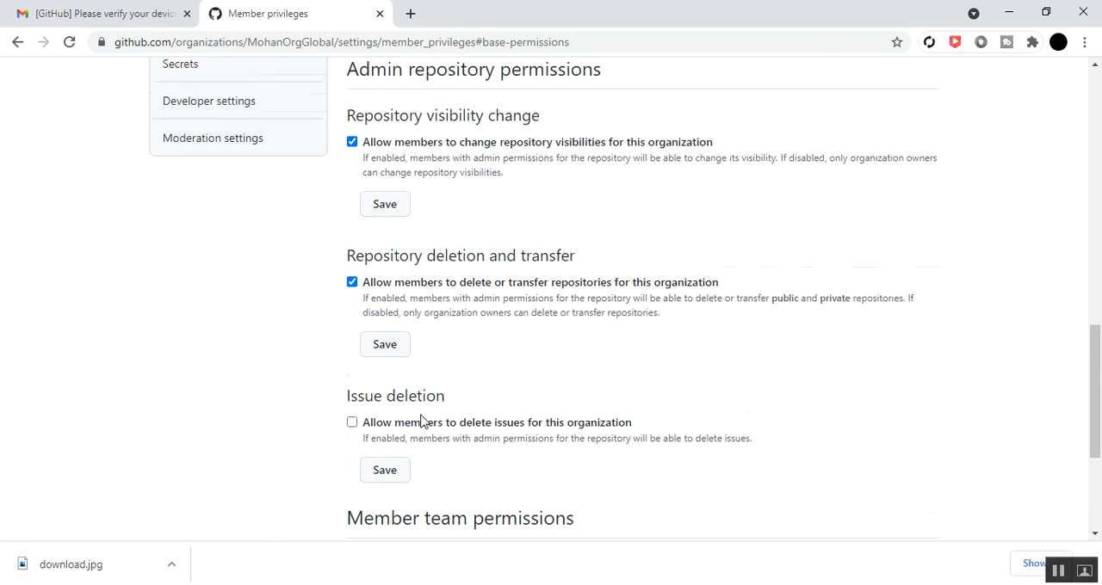
Save the repository creation setting with members allowed to create public and private repositories
scroll(422, 421, "up", 10)
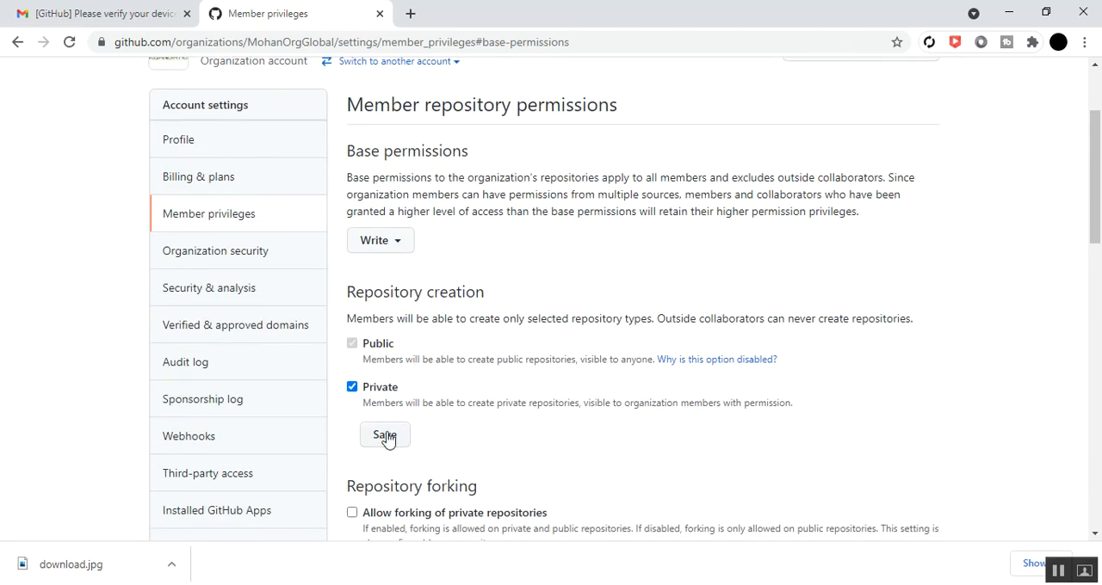
left_click(385, 437)
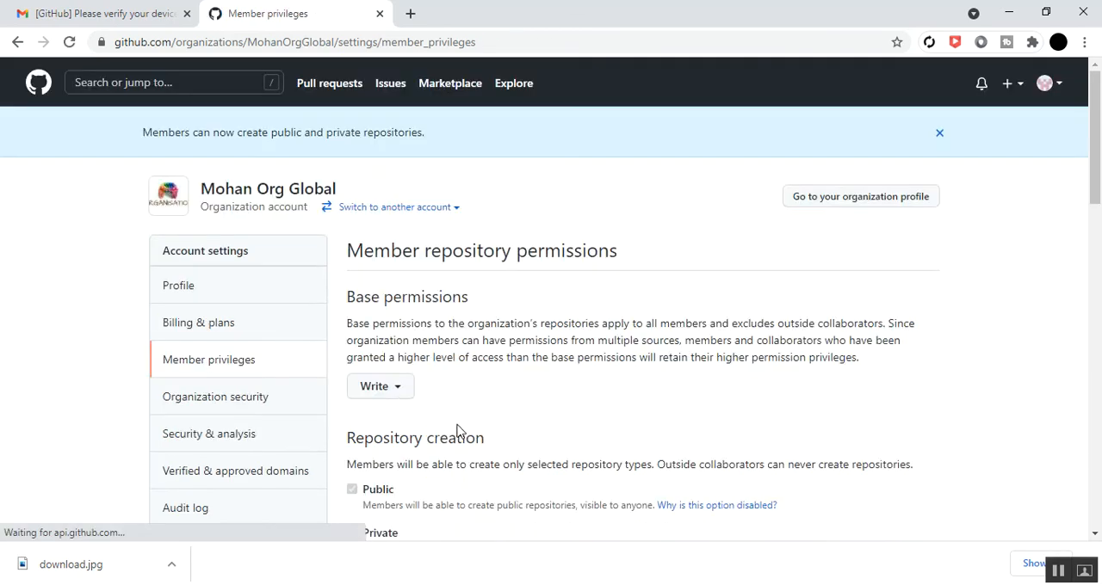
Save the repository forking setting with forking of private repositories left disabled
scroll(459, 430, "down", 3)
scroll(459, 431, "down", 1)
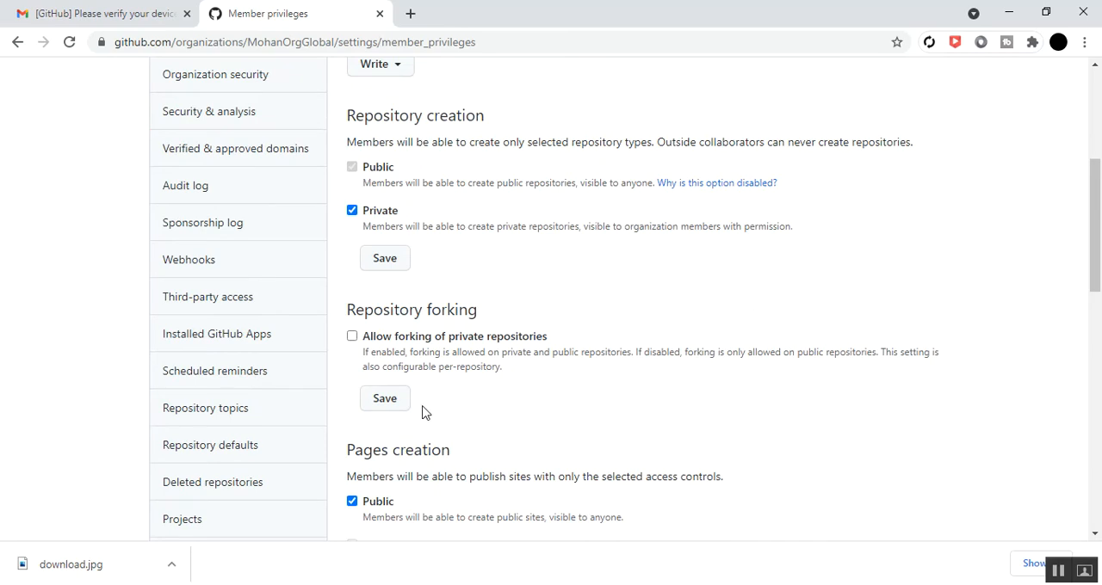
scroll(422, 411, "up", 1)
left_click(384, 480)
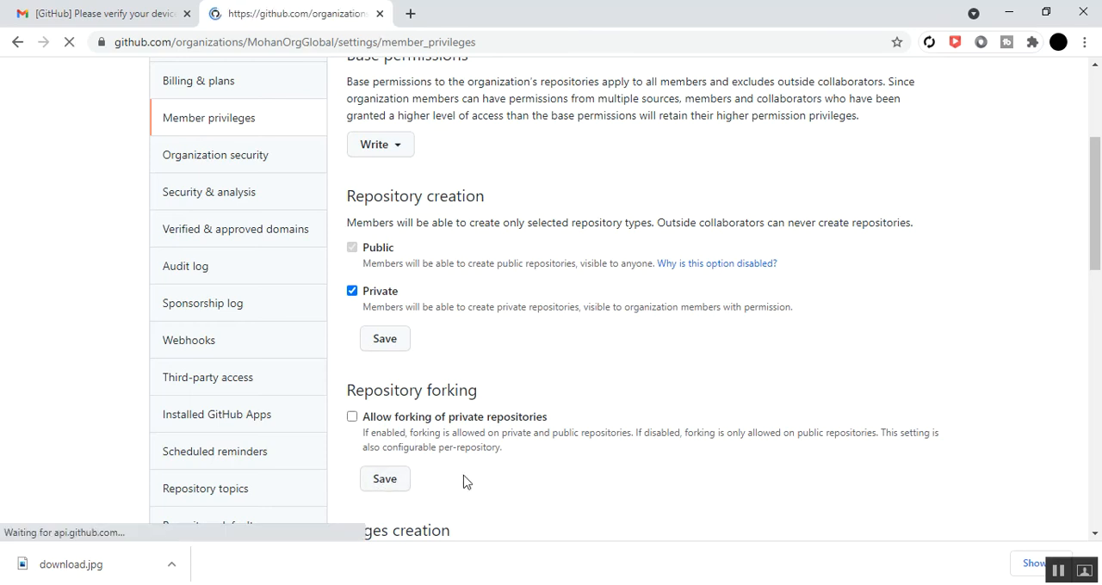
Examine the repository forking and Pages creation options in the member repository permissions
scroll(465, 456, "down", 5)
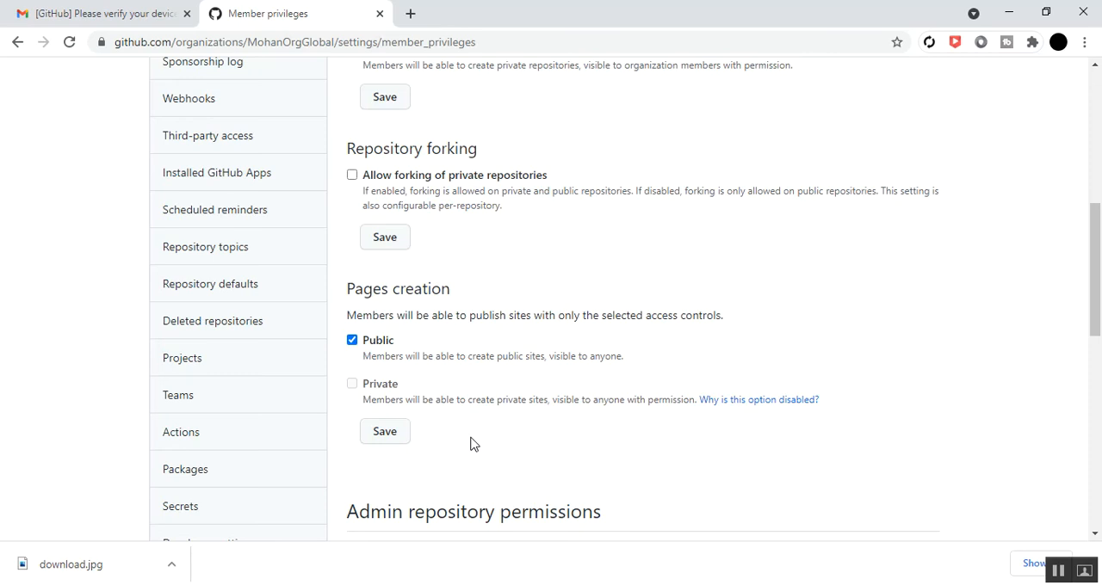
scroll(470, 436, "up", 4)
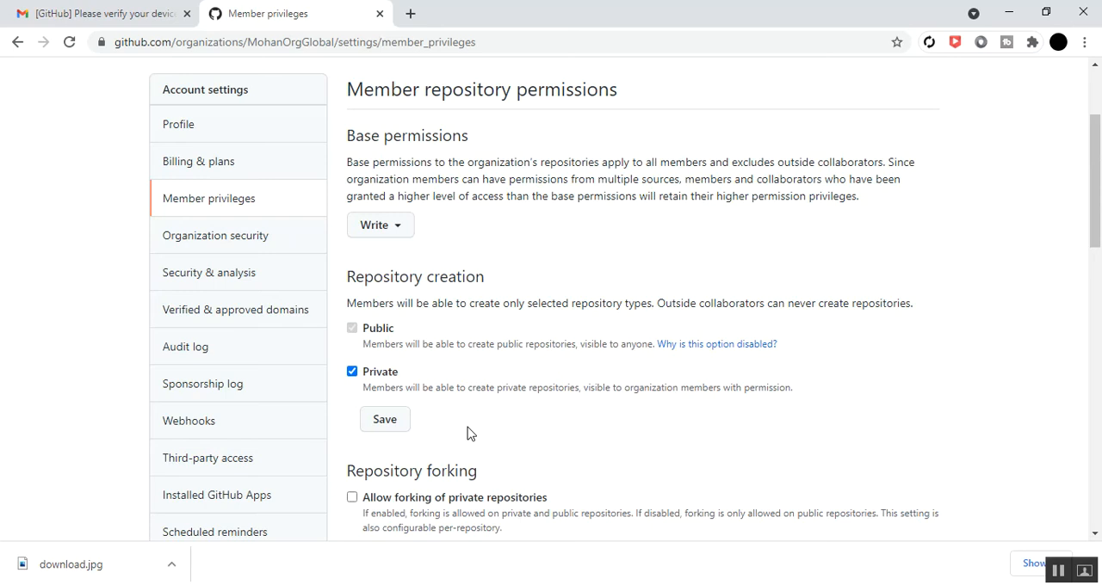
scroll(480, 371, "down", 4)
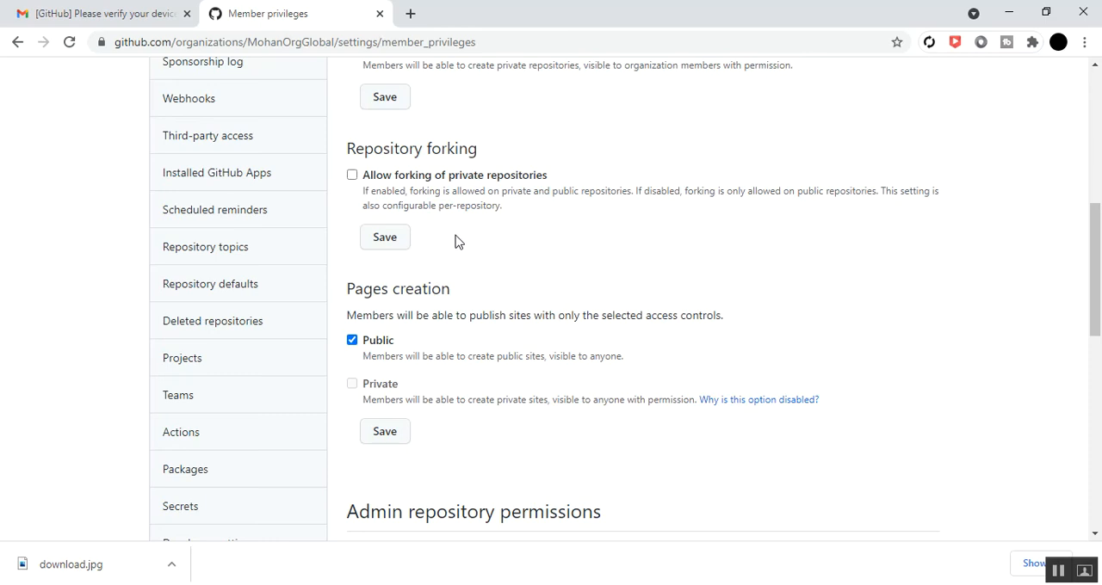
scroll(465, 246, "up", 2)
scroll(465, 246, "down", 2)
scroll(465, 247, "down", 1)
scroll(465, 248, "down", 1)
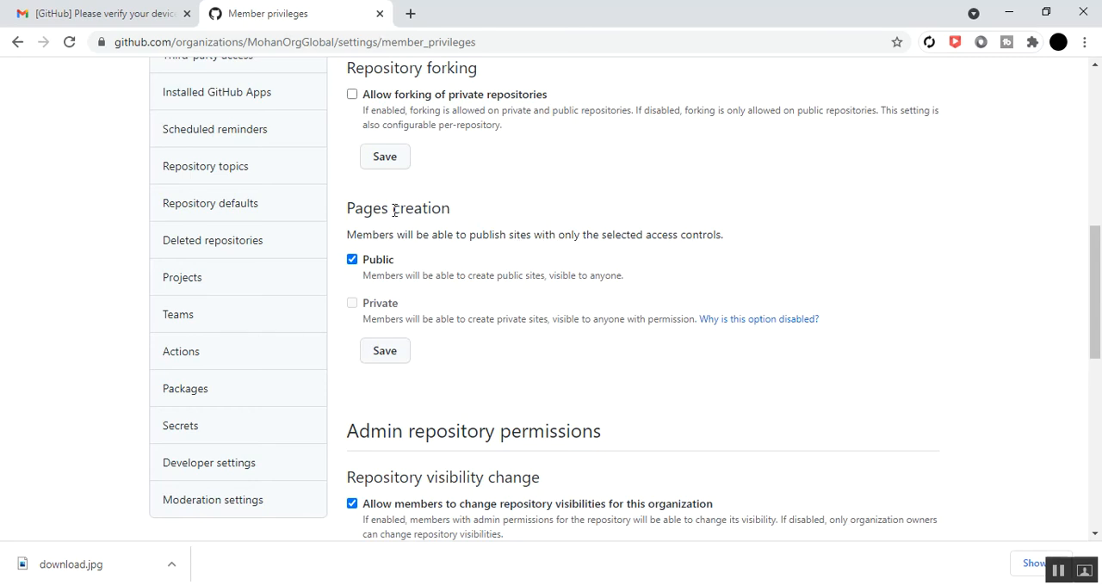
Save the repository forking setting with private forking disabled and the Pages creation setting with public sites allowed
left_click(383, 155)
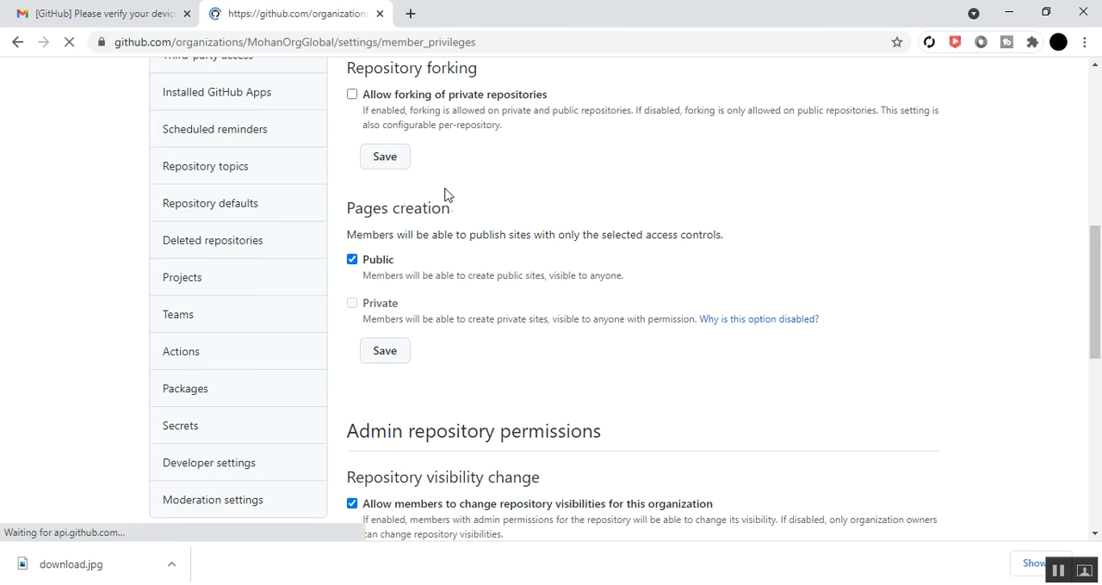
scroll(445, 243, "down", 6)
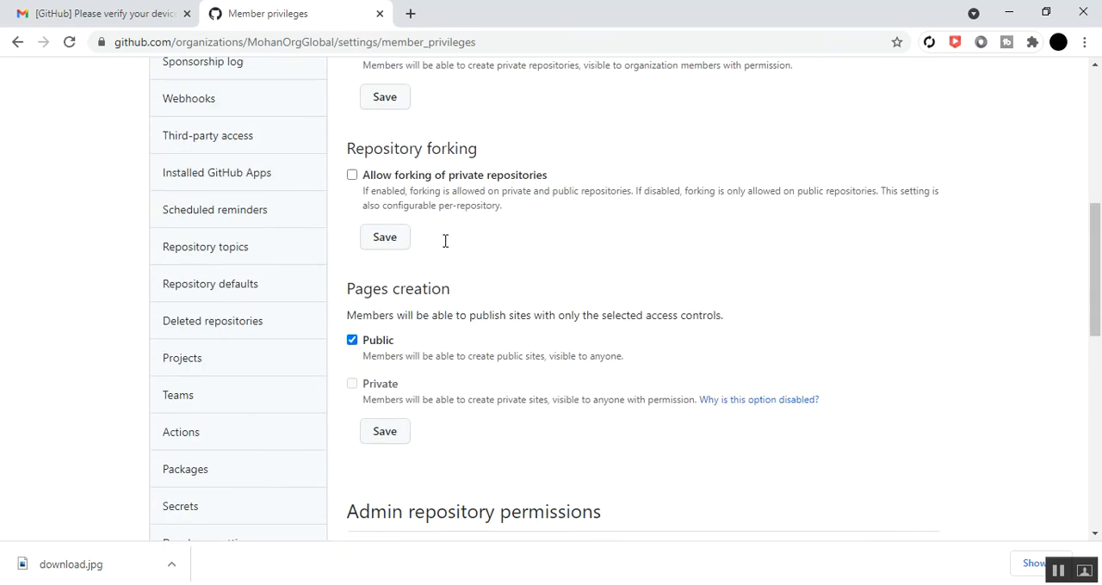
scroll(446, 248, "down", 1)
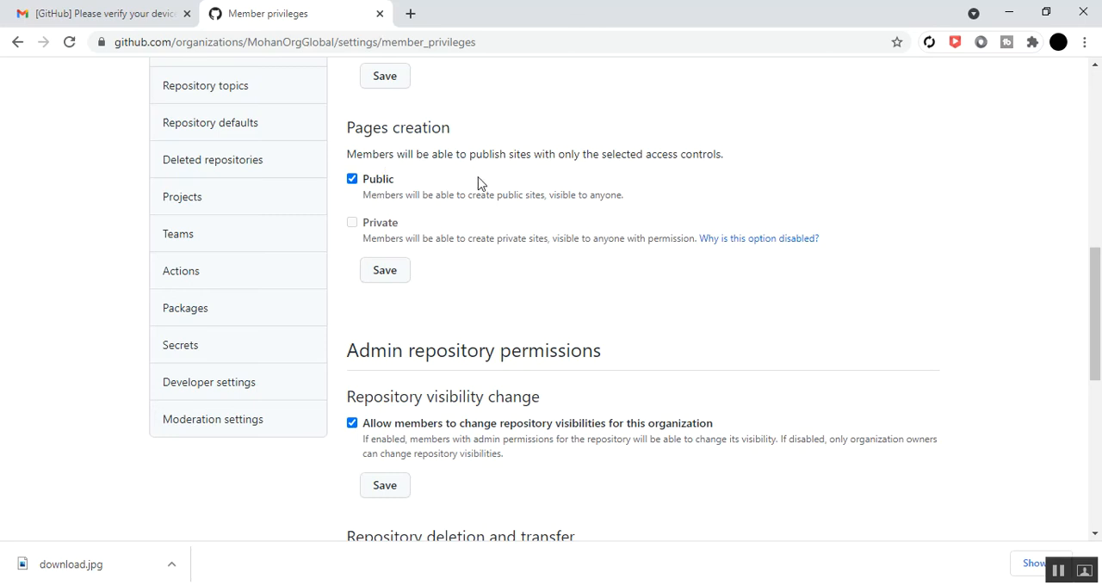
scroll(501, 172, "up", 2)
scroll(517, 250, "down", 1)
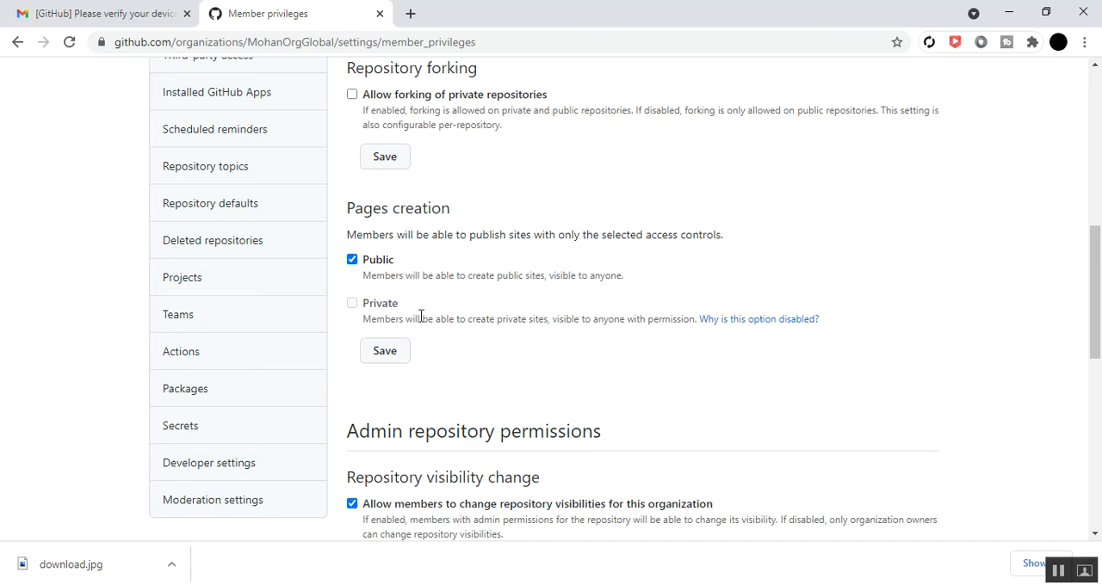
left_click(392, 356)
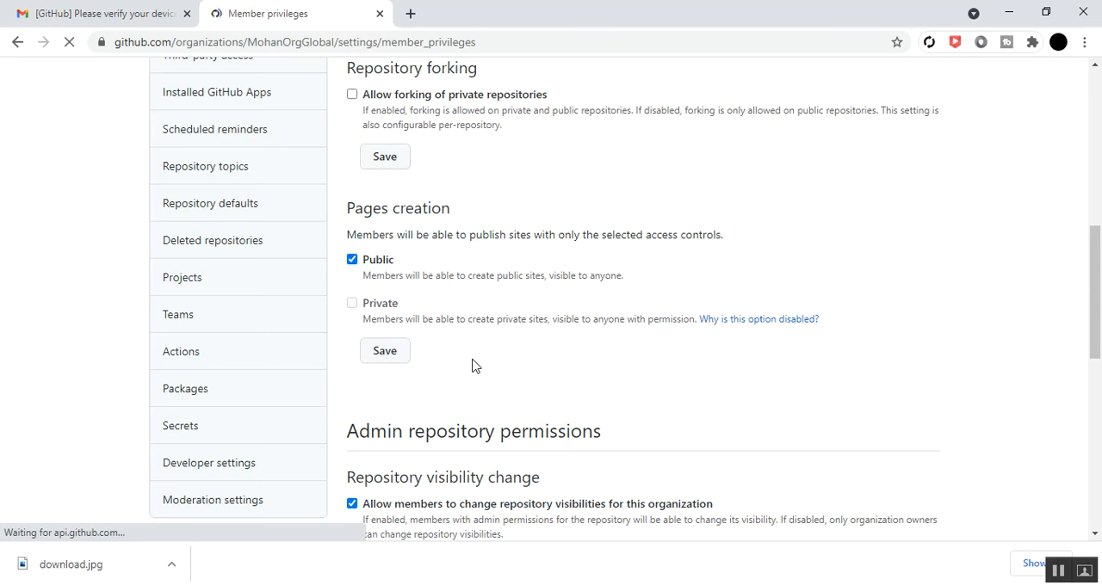
Save the repository visibility change setting with members allowed to change repository visibilities for the organization
scroll(472, 366, "down", 15)
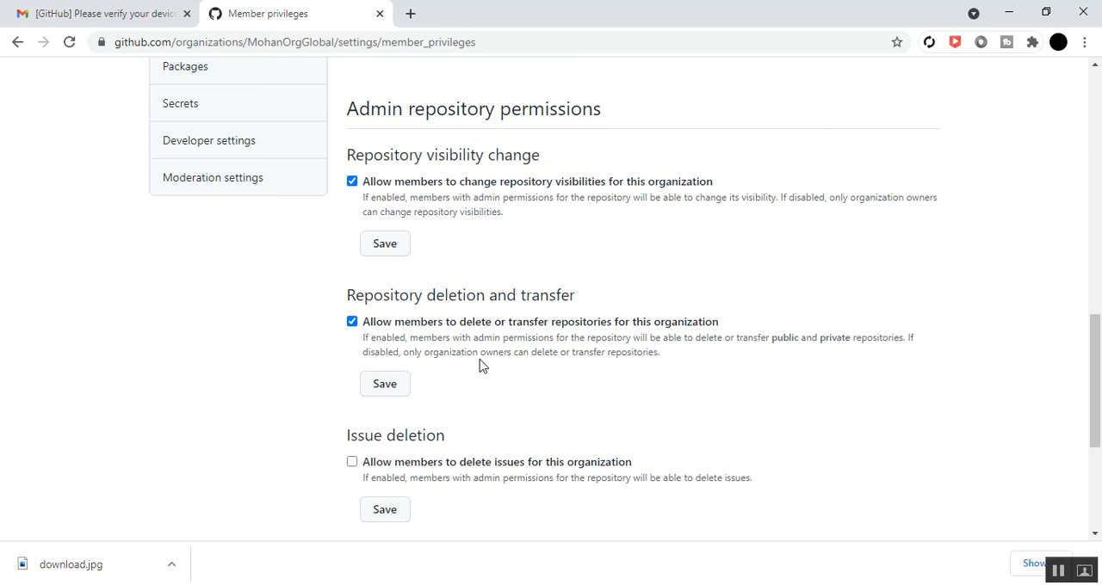
scroll(479, 272, "up", 3)
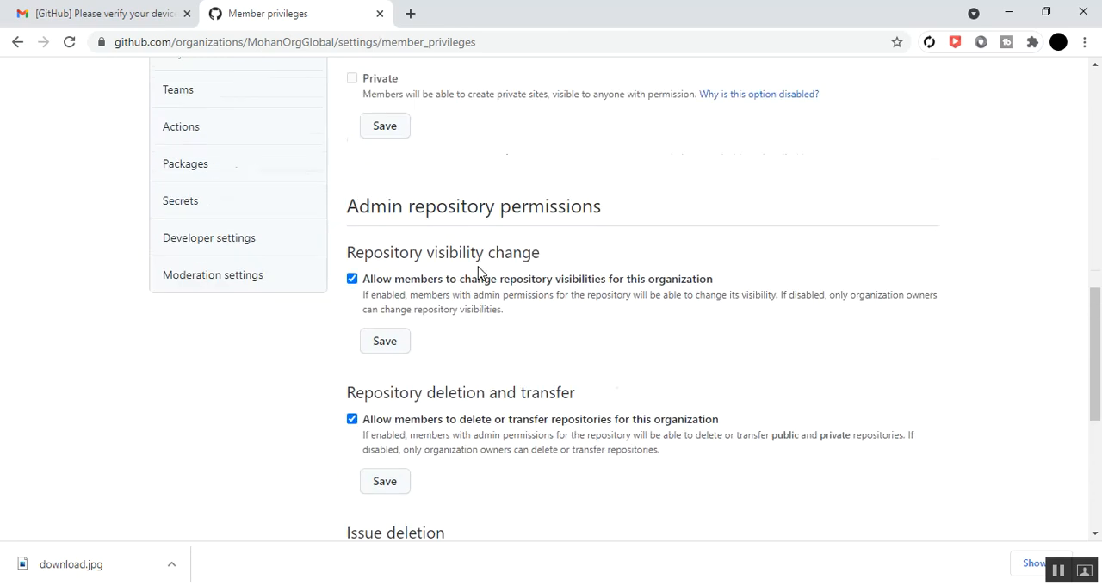
scroll(479, 269, "down", 1)
scroll(479, 272, "down", 2)
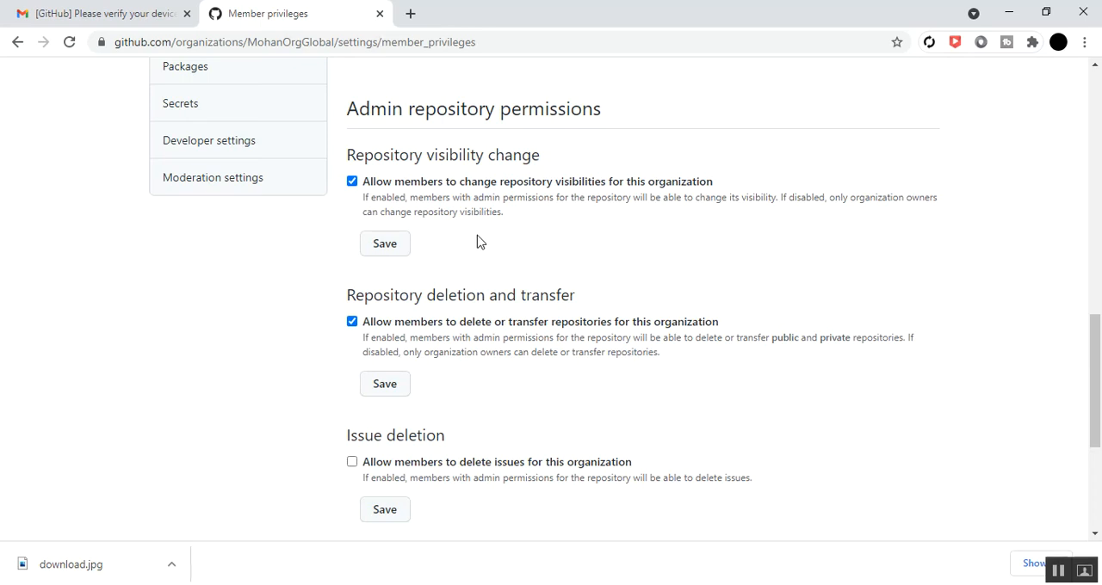
left_click(383, 249)
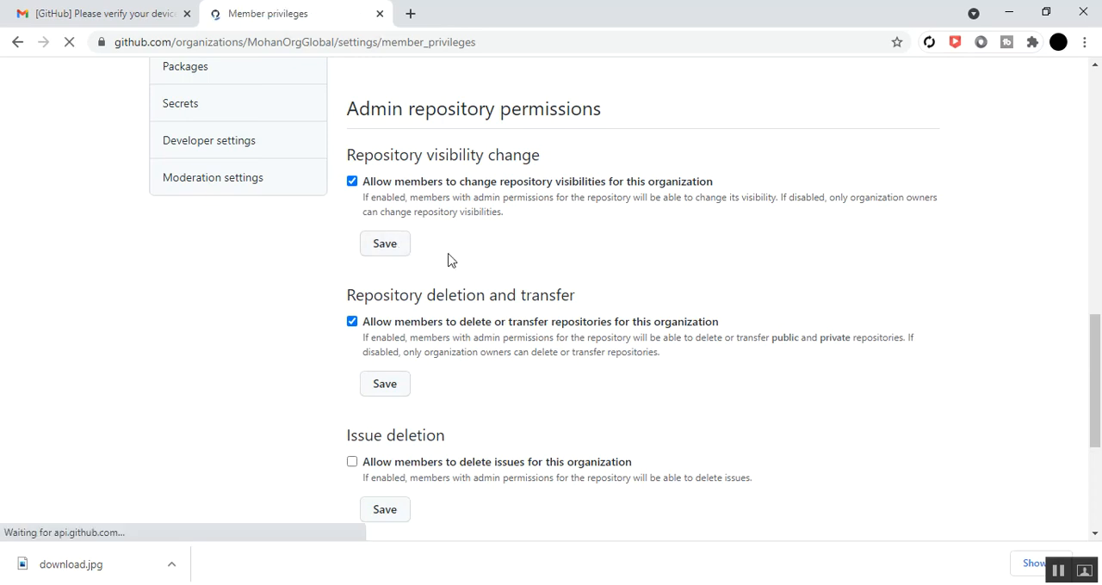
Save the repository deletion and transfer setting with members allowed to delete or transfer repositories
scroll(448, 260, "down", 9)
scroll(448, 260, "down", 3)
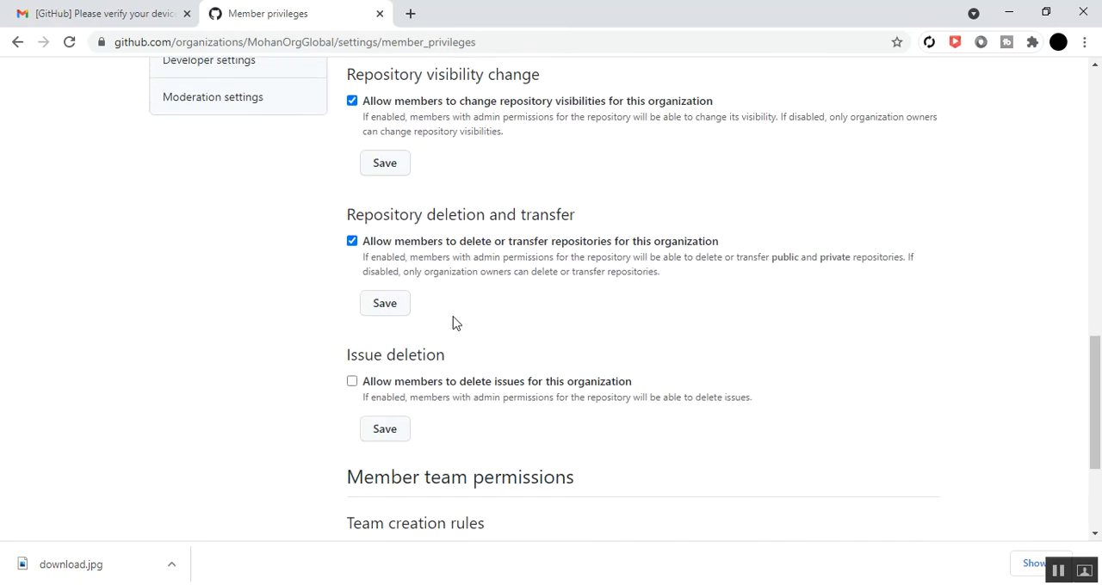
scroll(453, 296, "up", 1)
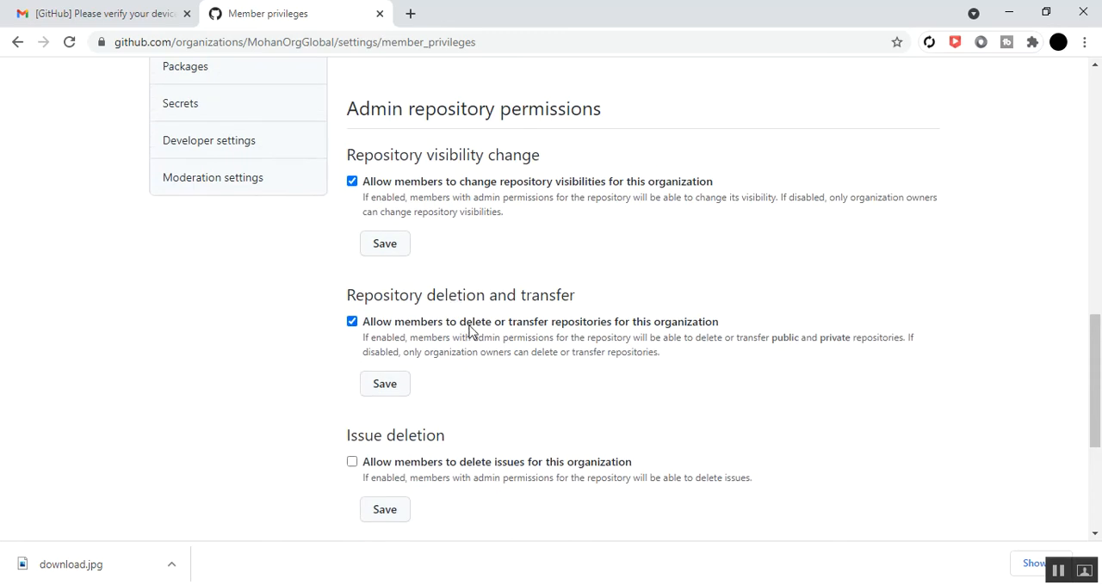
scroll(491, 376, "down", 1)
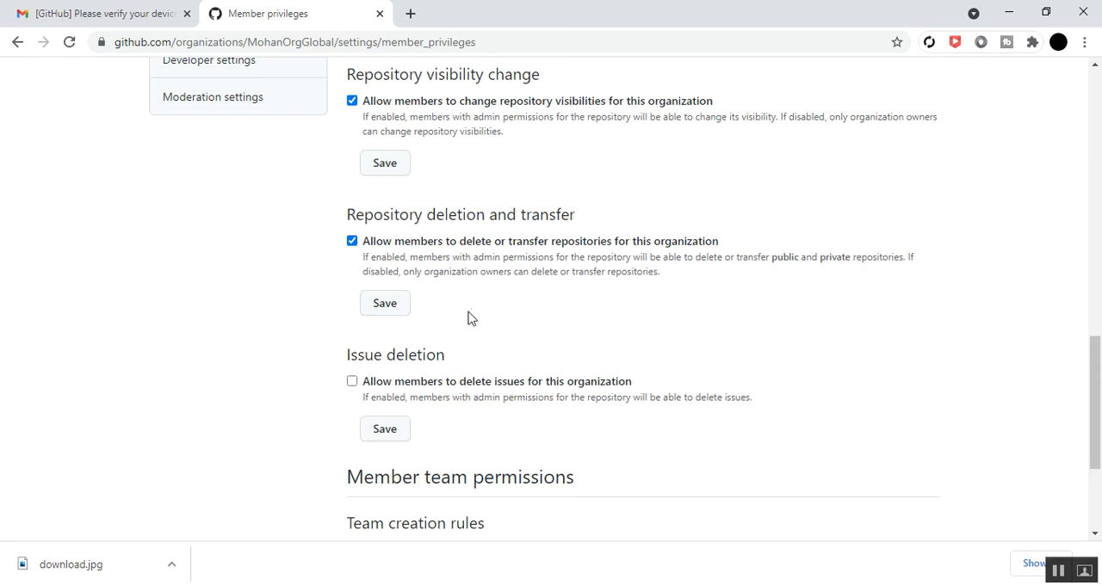
left_click(389, 306)
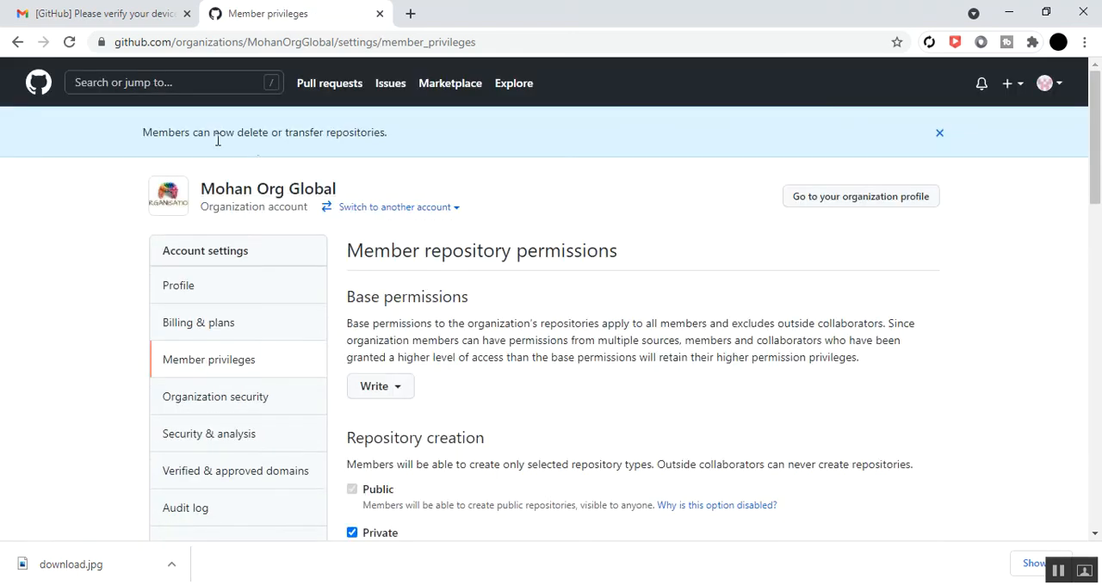
Save the issue deletion setting with members not allowed to delete issues
scroll(440, 305, "down", 5)
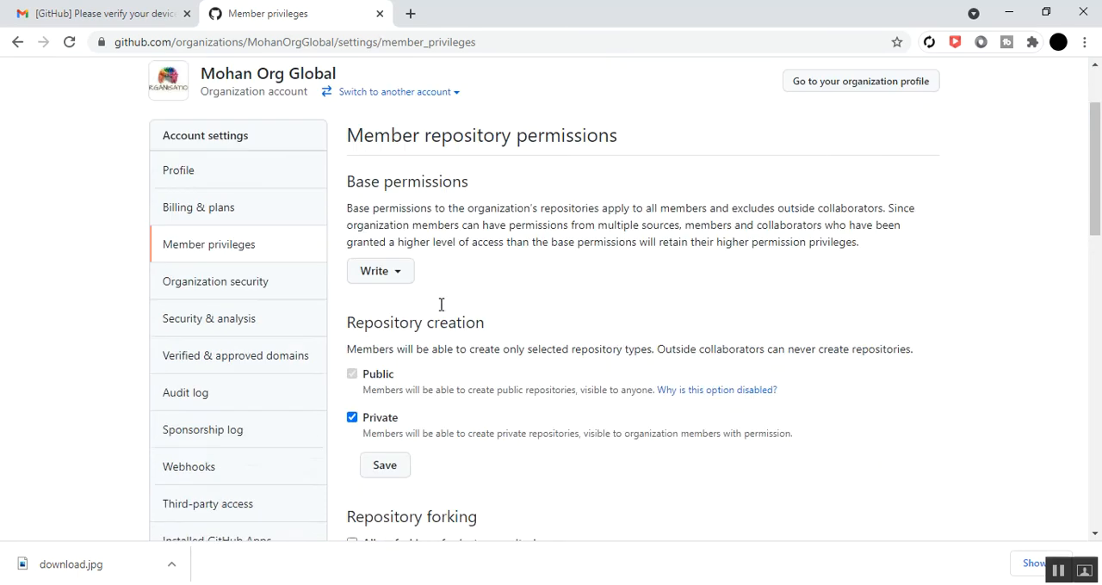
scroll(442, 308, "down", 6)
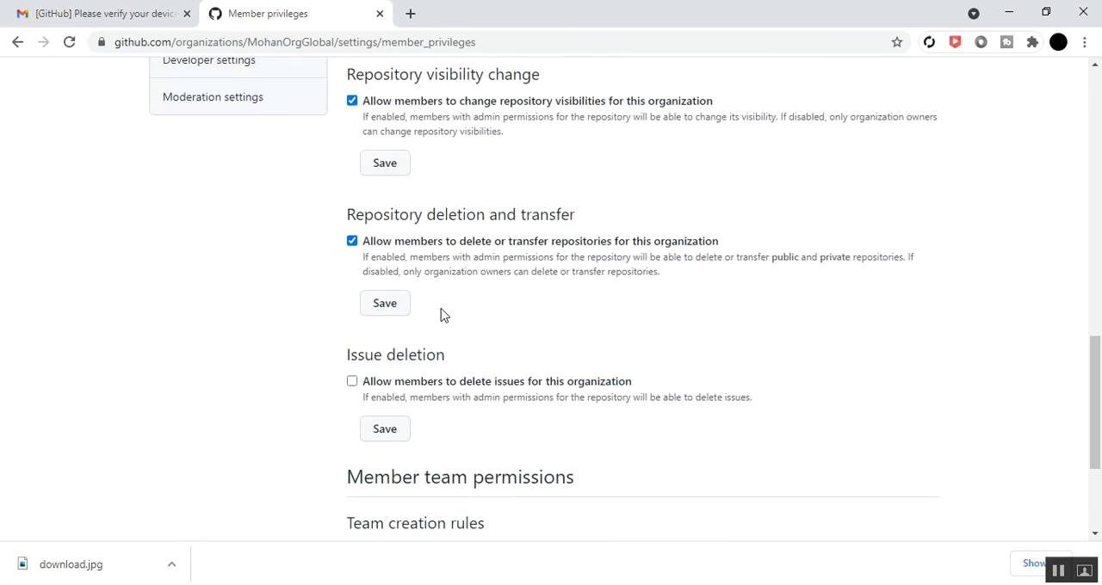
scroll(442, 315, "down", 2)
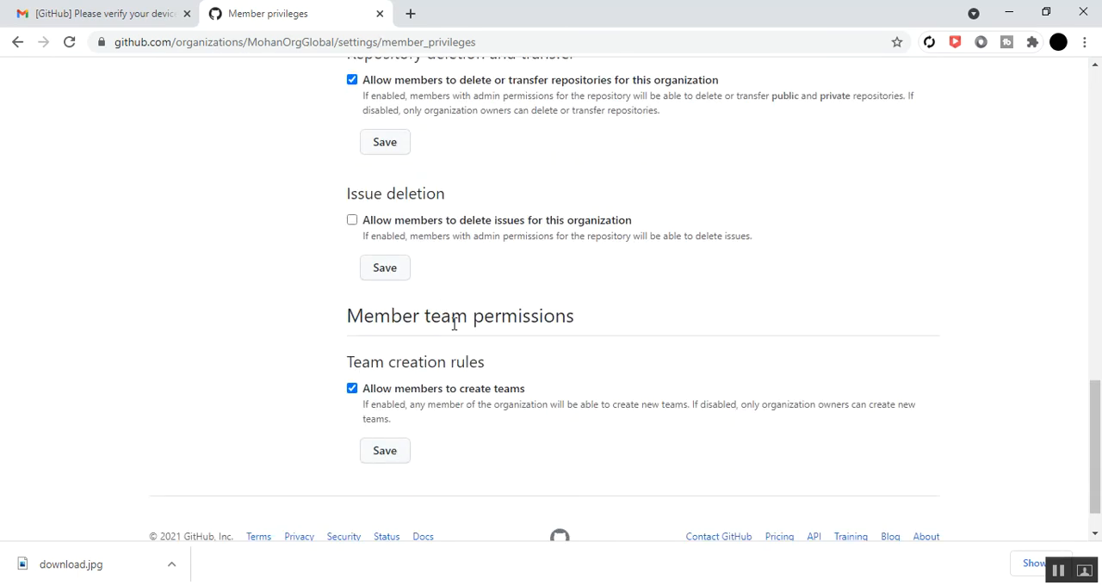
scroll(428, 282, "up", 1)
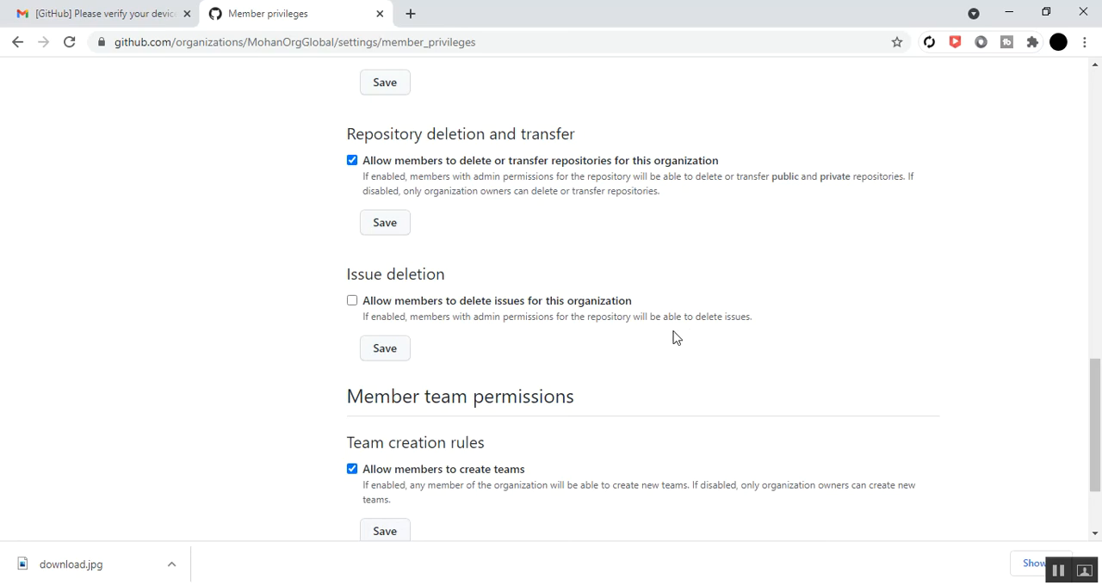
left_click(387, 352)
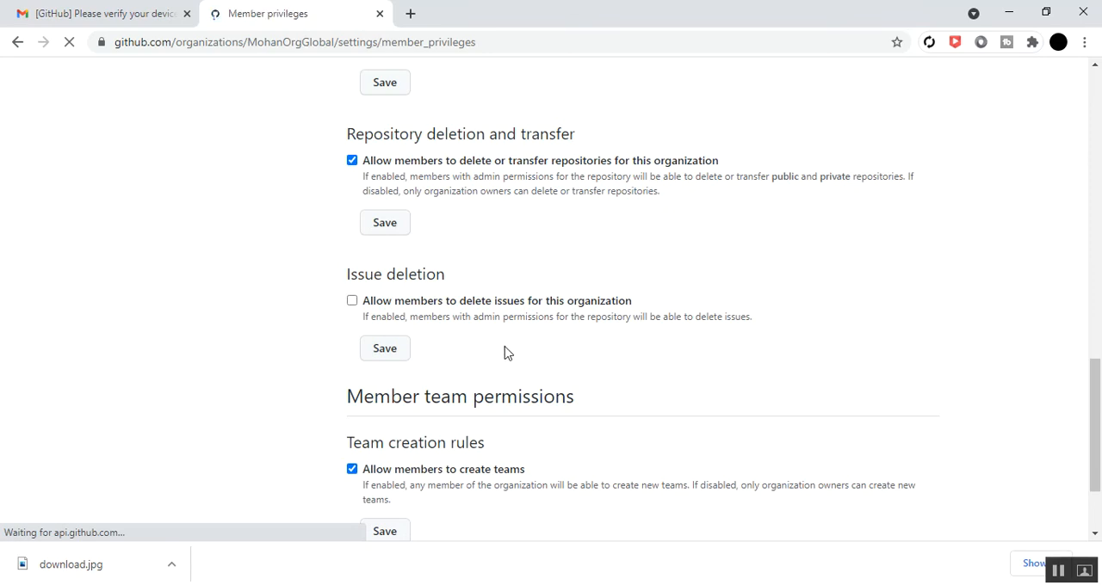
Save the team creation rules with members allowed to create teams
scroll(507, 346, "down", 15)
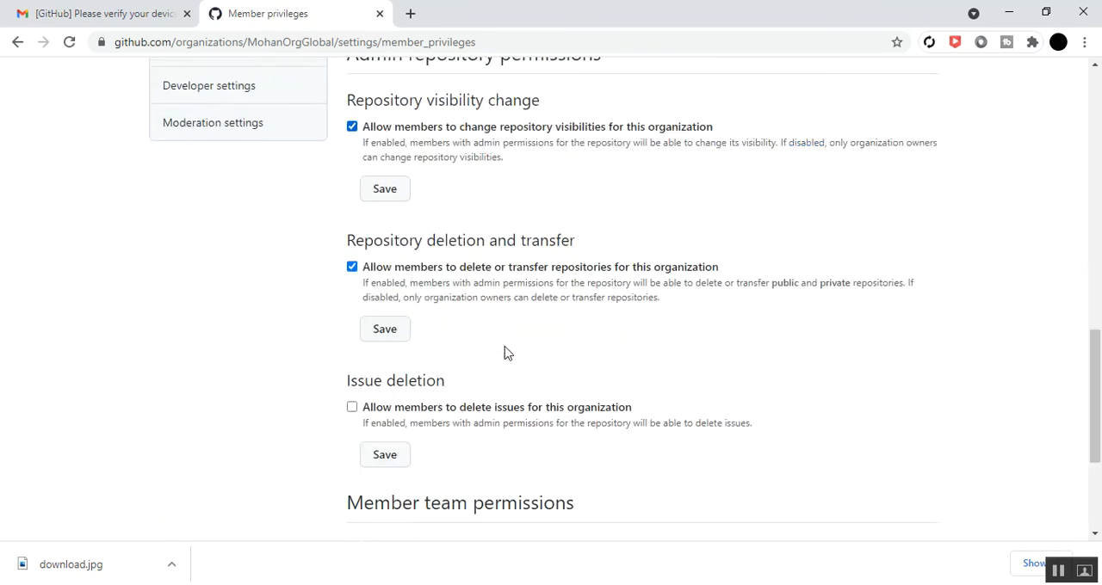
scroll(507, 353, "down", 3)
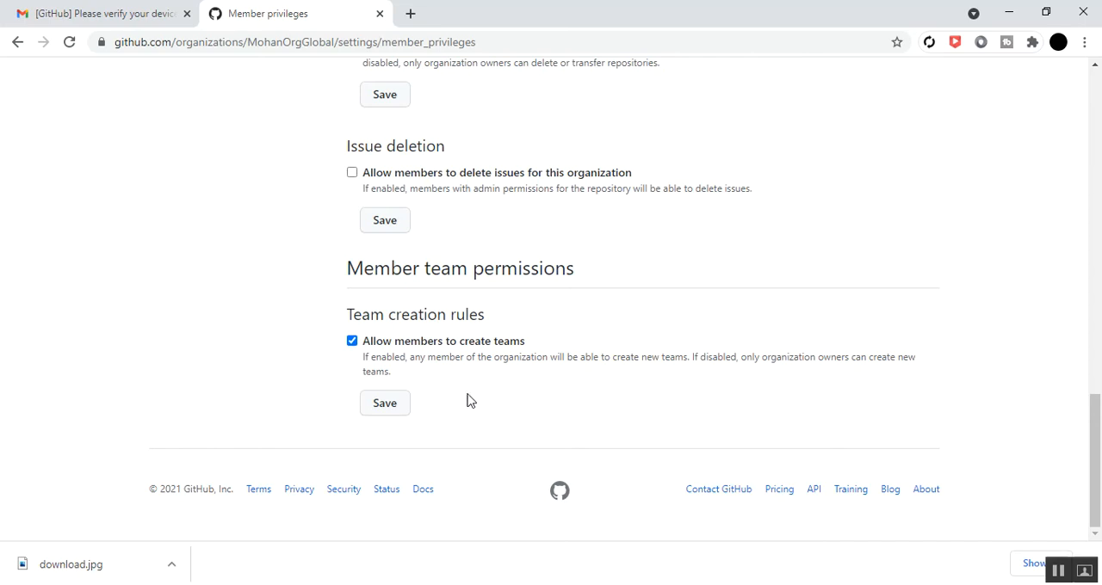
left_click(385, 411)
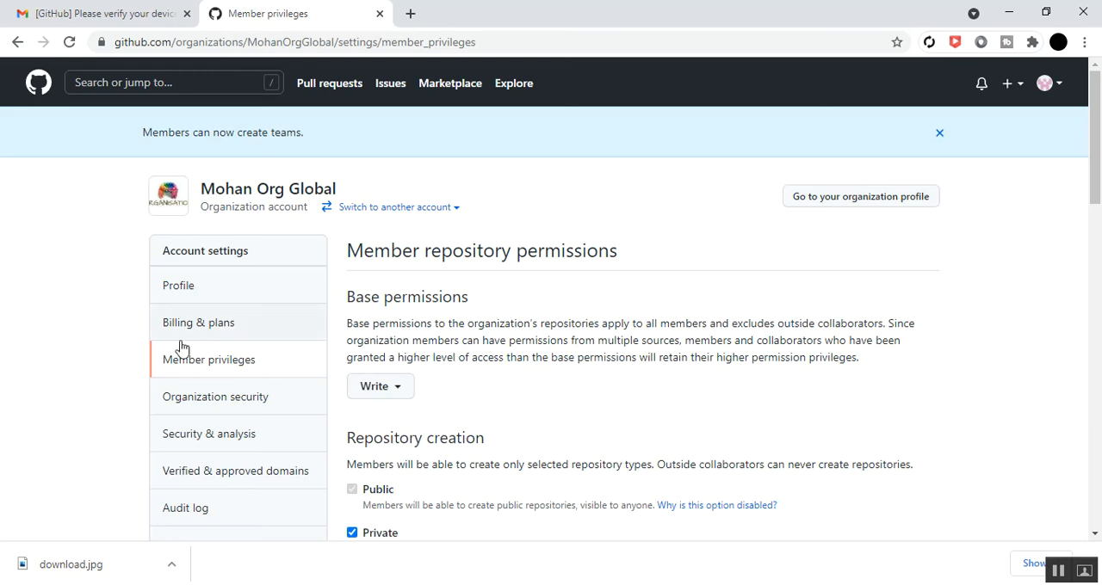
Open the organization's Billing & plans settings
scroll(56, 360, "down", 2)
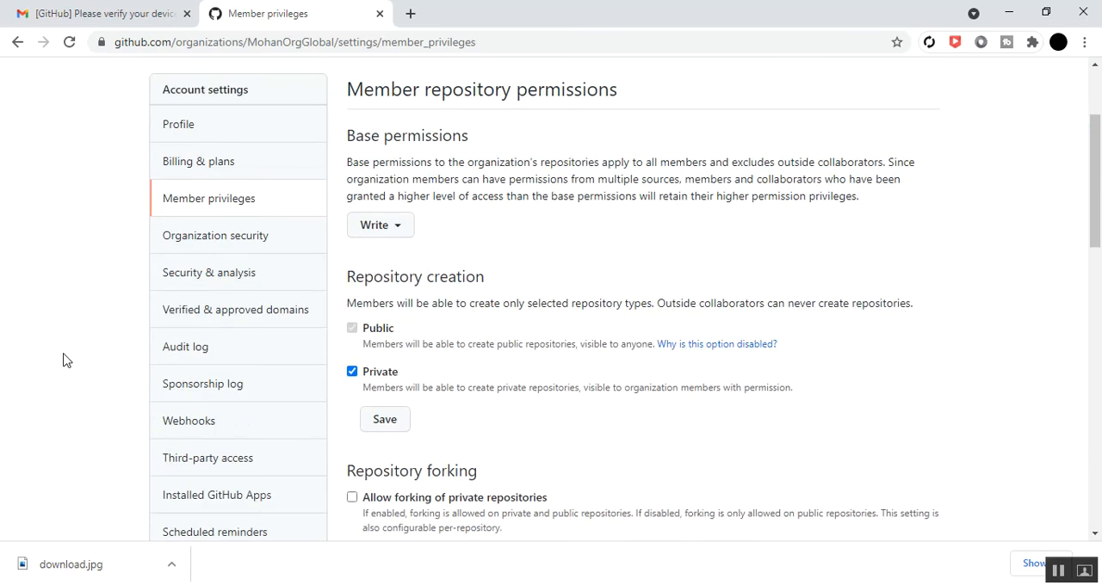
scroll(64, 360, "down", 4)
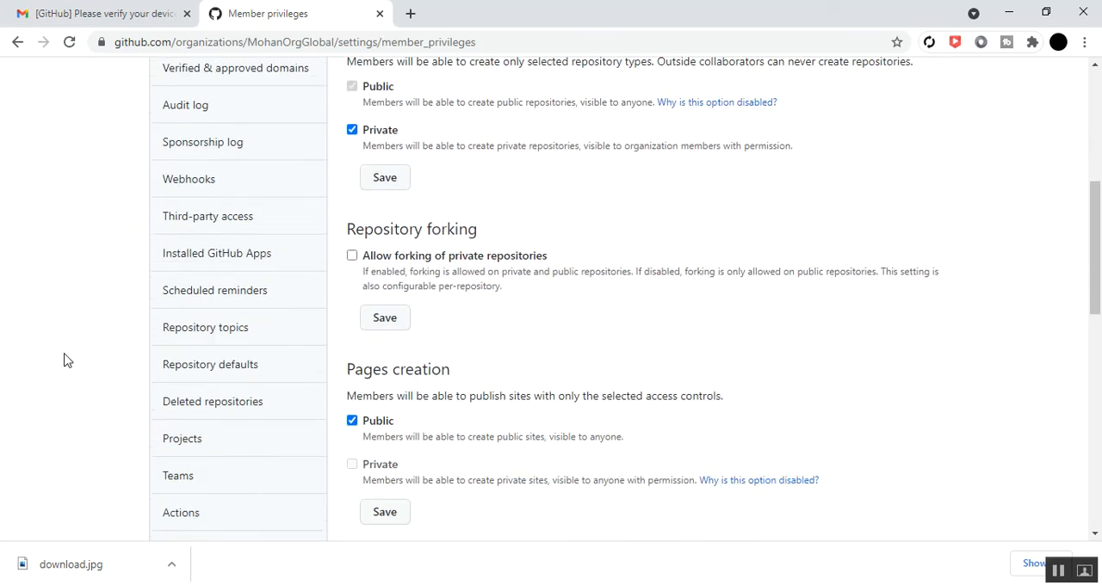
scroll(65, 360, "down", 2)
scroll(64, 360, "up", 4)
scroll(75, 361, "up", 1)
scroll(78, 361, "up", 1)
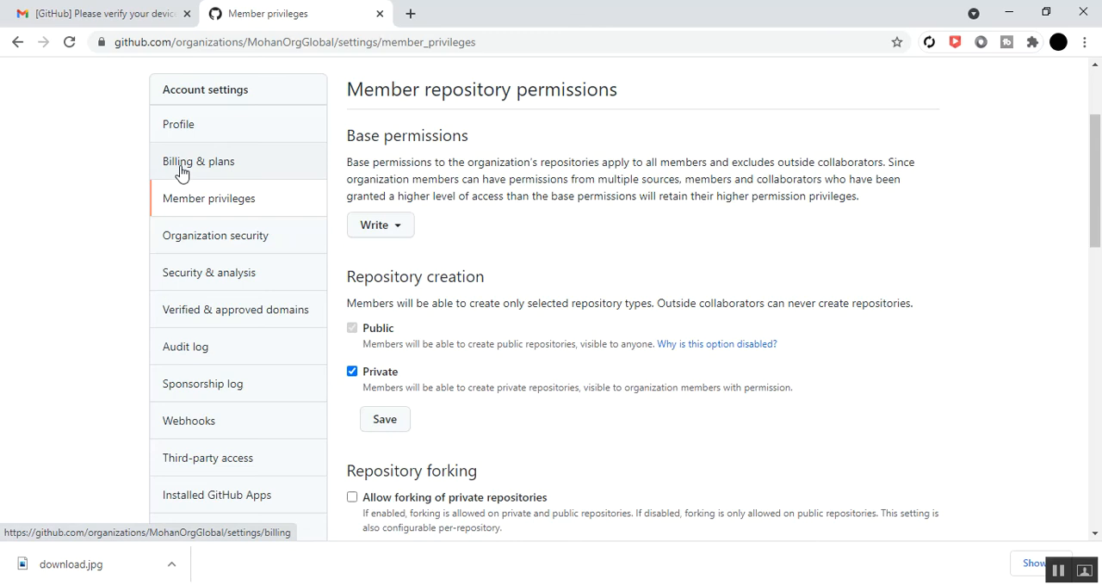
left_click(181, 170)
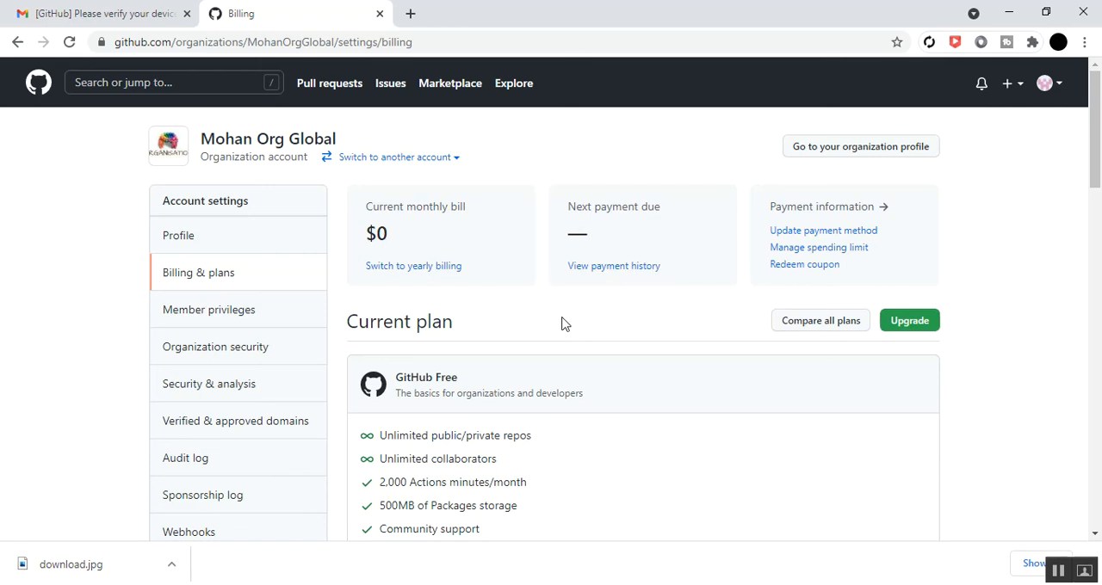
Examine the organization's current plan features, monthly usage, GitHub Sponsors and billing management sections
scroll(561, 326, "down", 1)
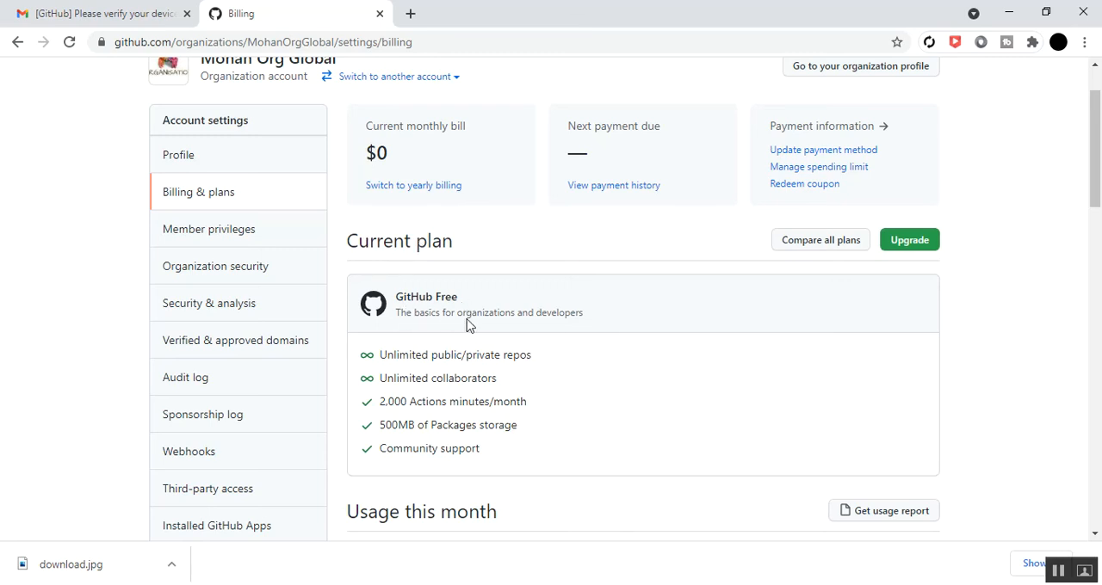
scroll(539, 382, "down", 1)
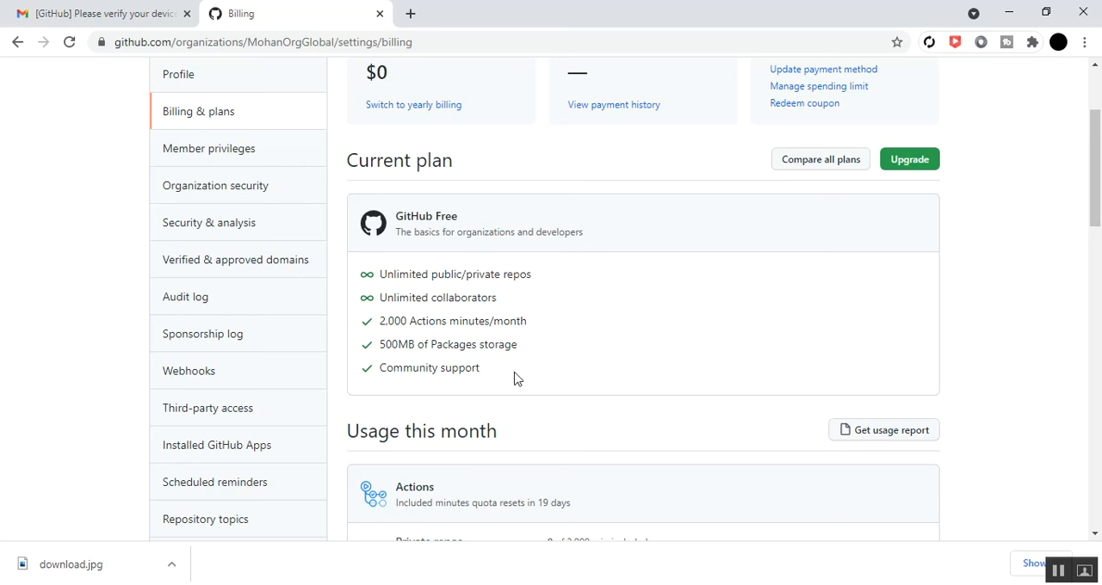
scroll(515, 378, "down", 1)
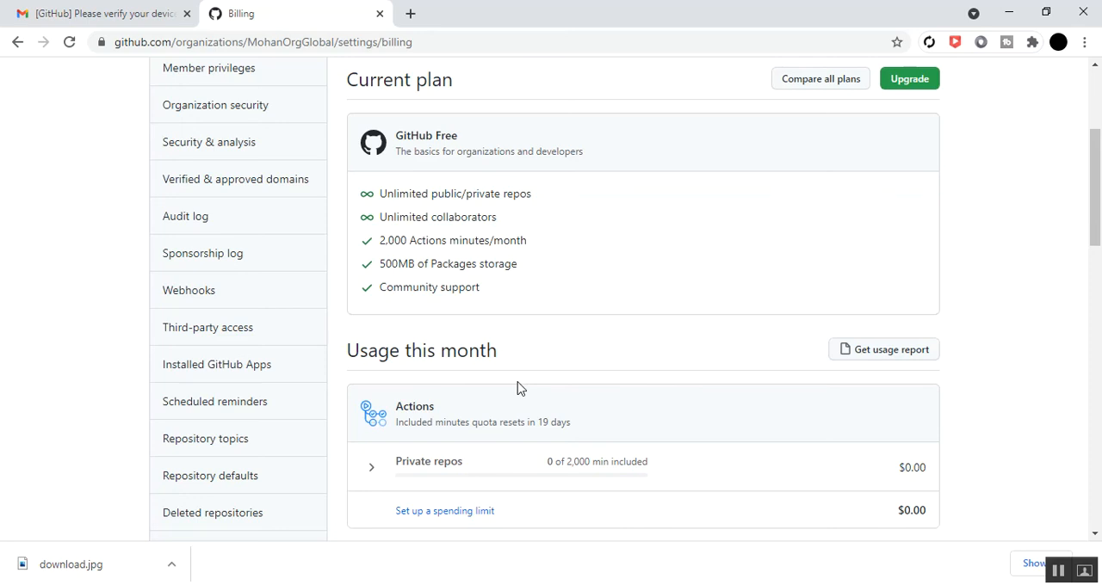
scroll(519, 388, "down", 4)
scroll(520, 388, "down", 4)
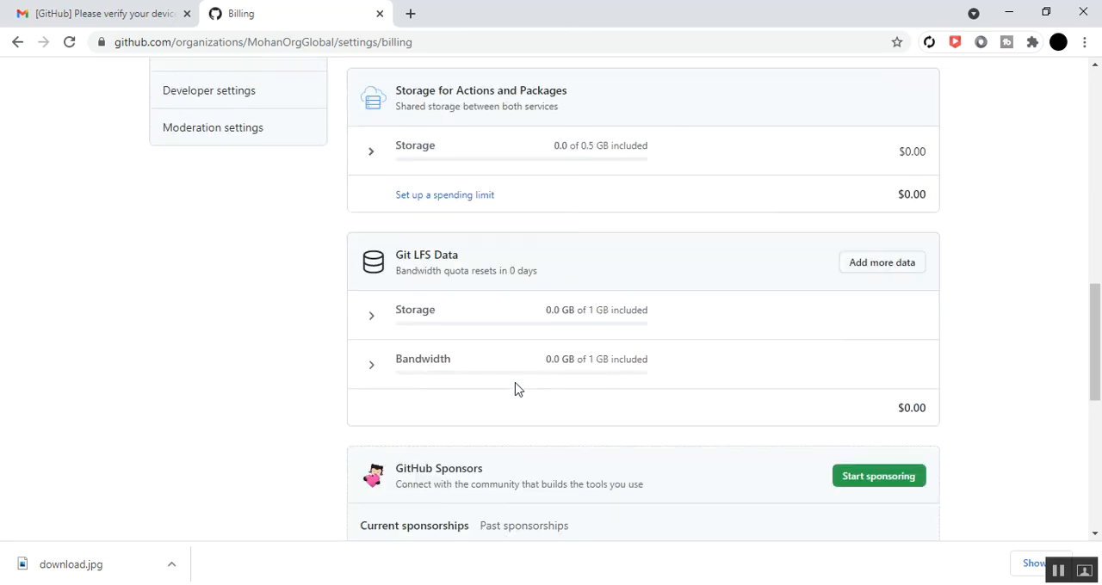
scroll(519, 388, "down", 4)
scroll(518, 390, "up", 5)
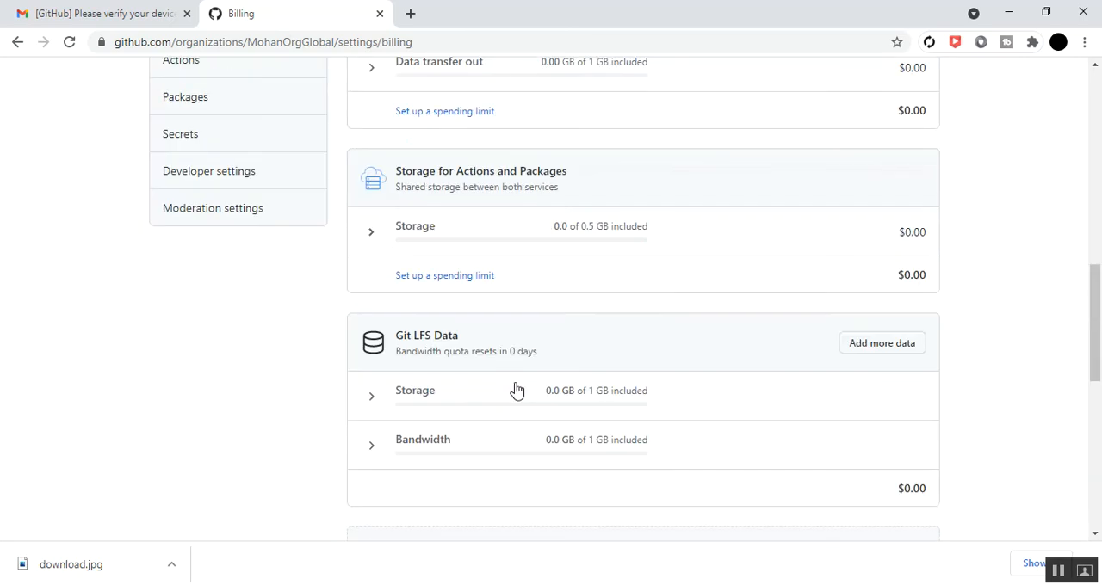
scroll(517, 390, "down", 2)
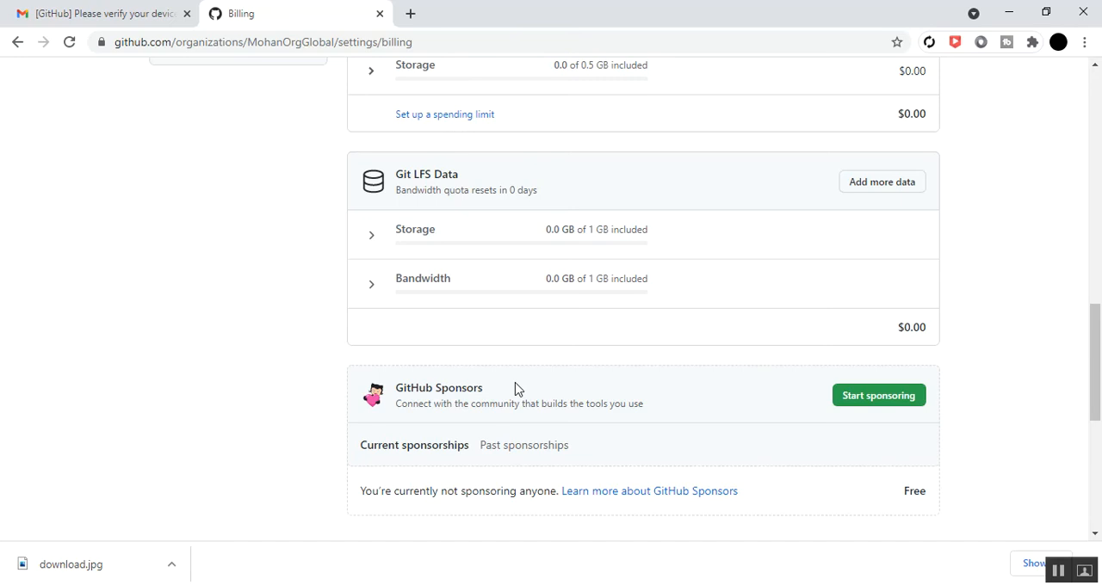
scroll(517, 389, "down", 2)
scroll(516, 386, "down", 3)
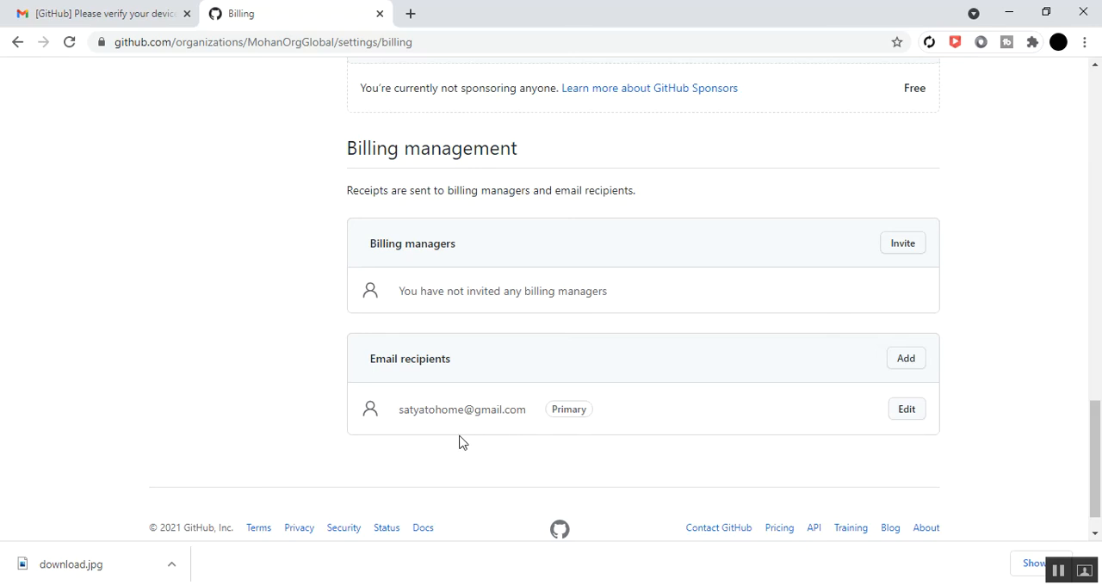
Open the Organization security settings and review the two-factor authentication, SSH certificate authorities and IP allow list sections
scroll(459, 443, "up", 15)
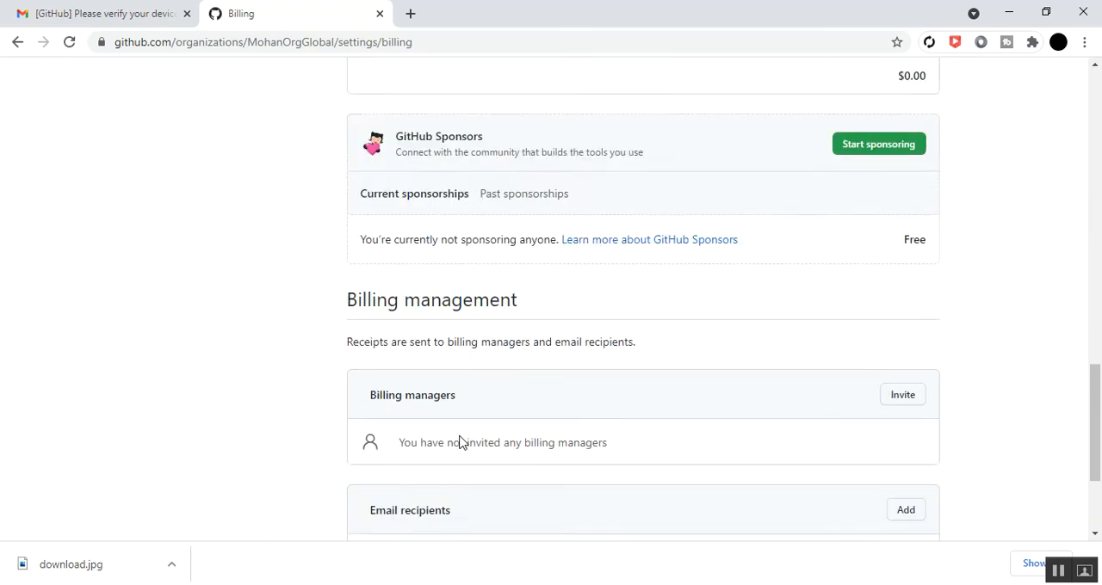
scroll(459, 442, "up", 2)
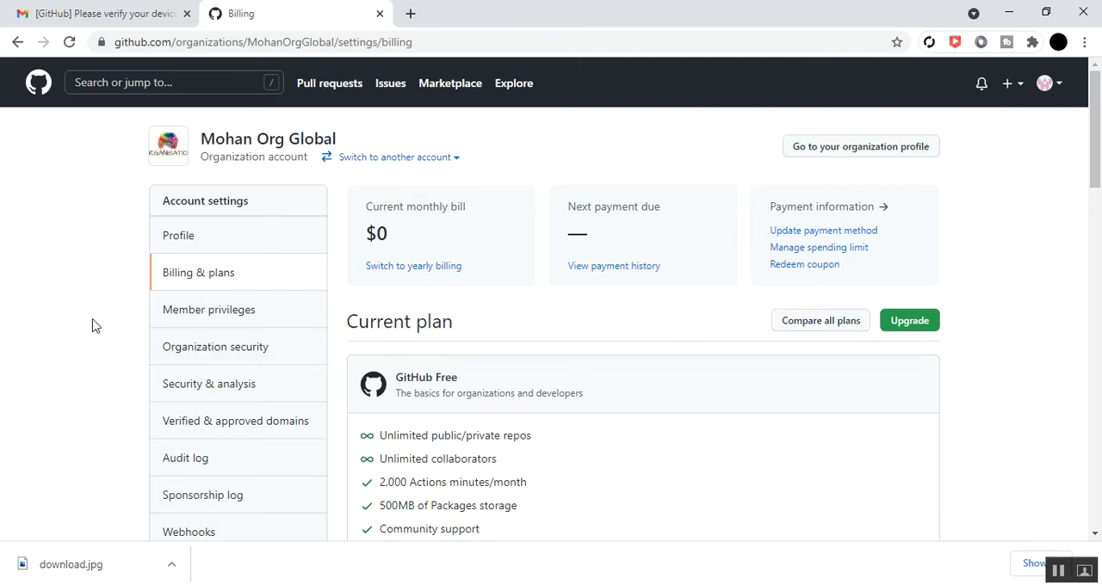
left_click(200, 356)
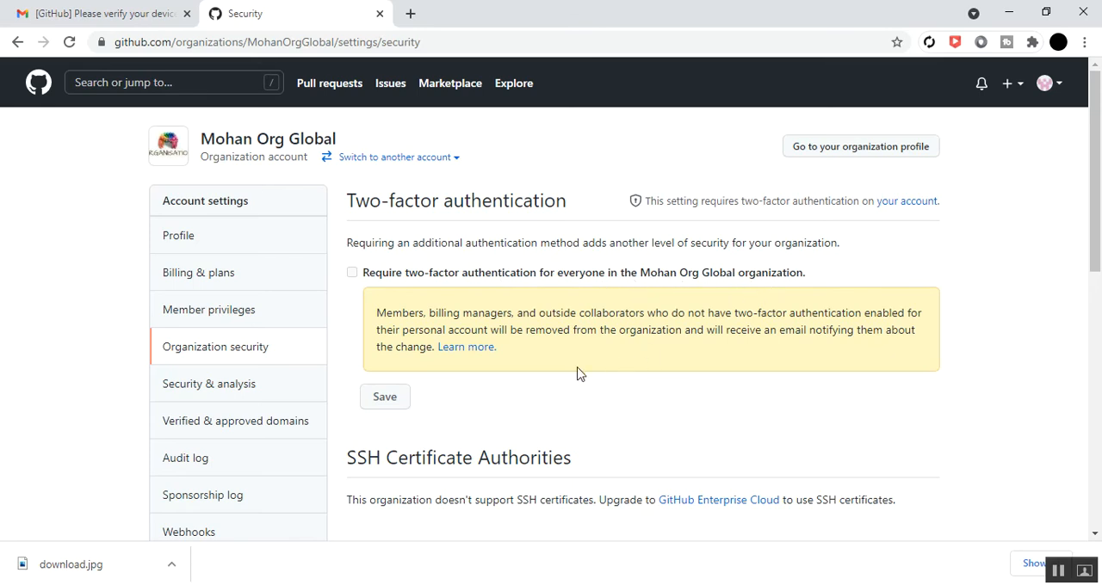
scroll(578, 373, "down", 2)
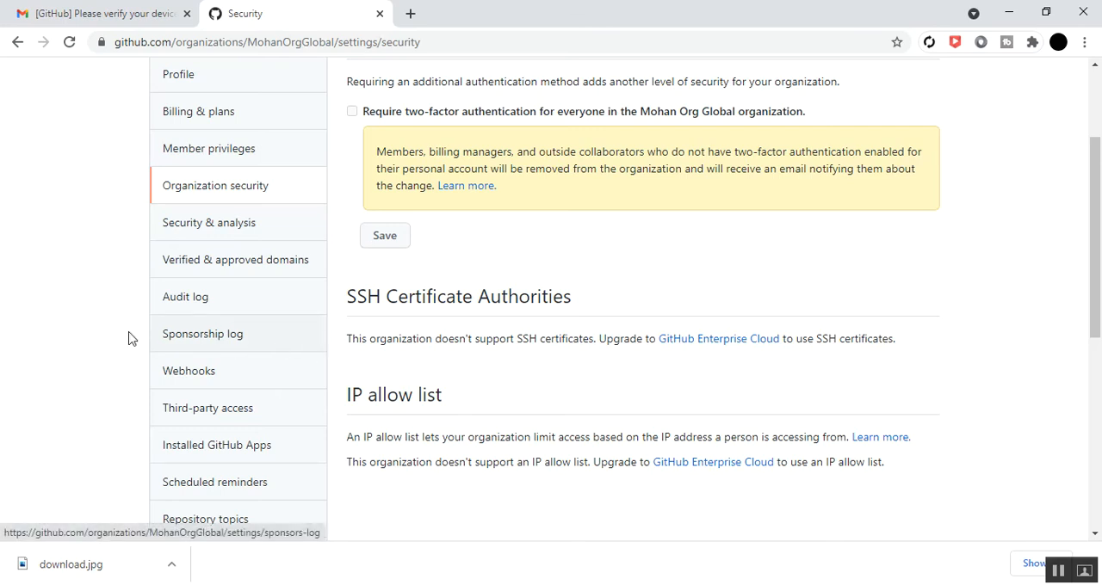
Open the Verified & approved domains settings and read the description of domain verification
left_click(224, 268)
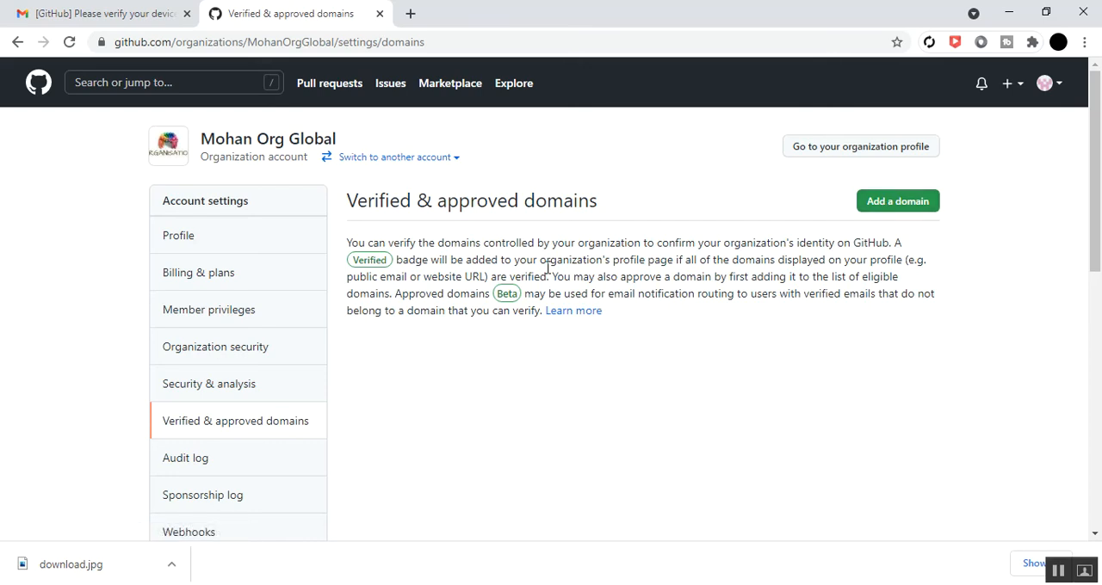
left_click_drag(351, 244, 595, 315)
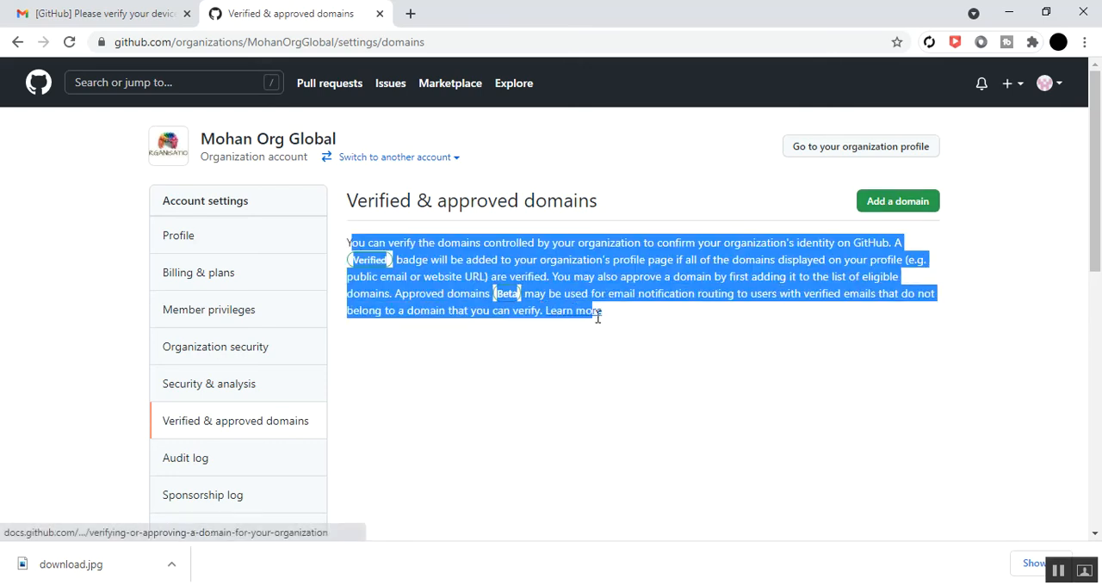
left_click(580, 359)
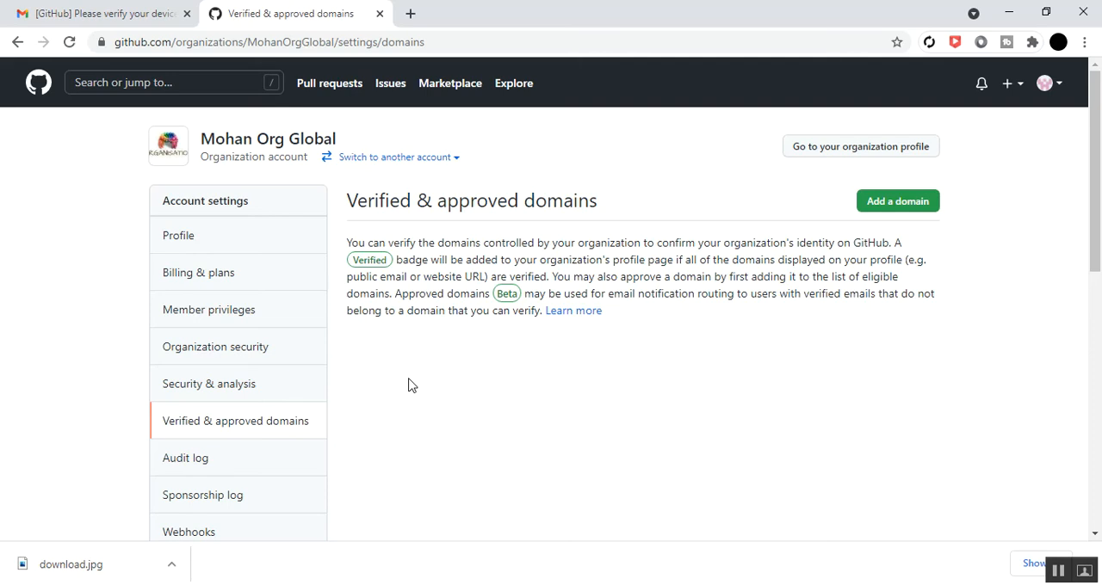
Open the organization's audit log and examine its events from the most recent to the oldest on the page
scroll(160, 300, "down", 2)
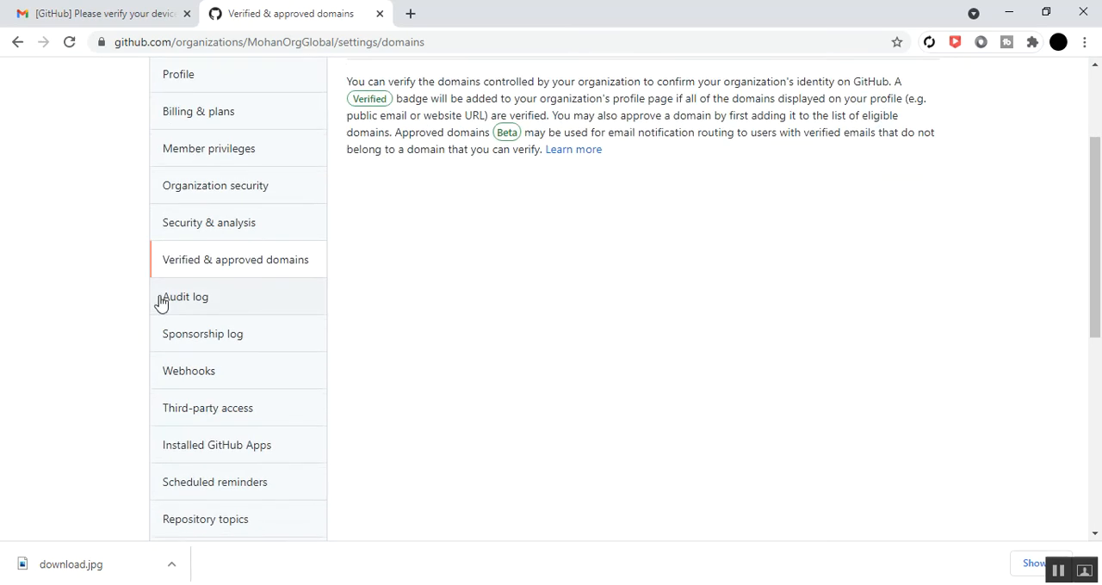
left_click(177, 299)
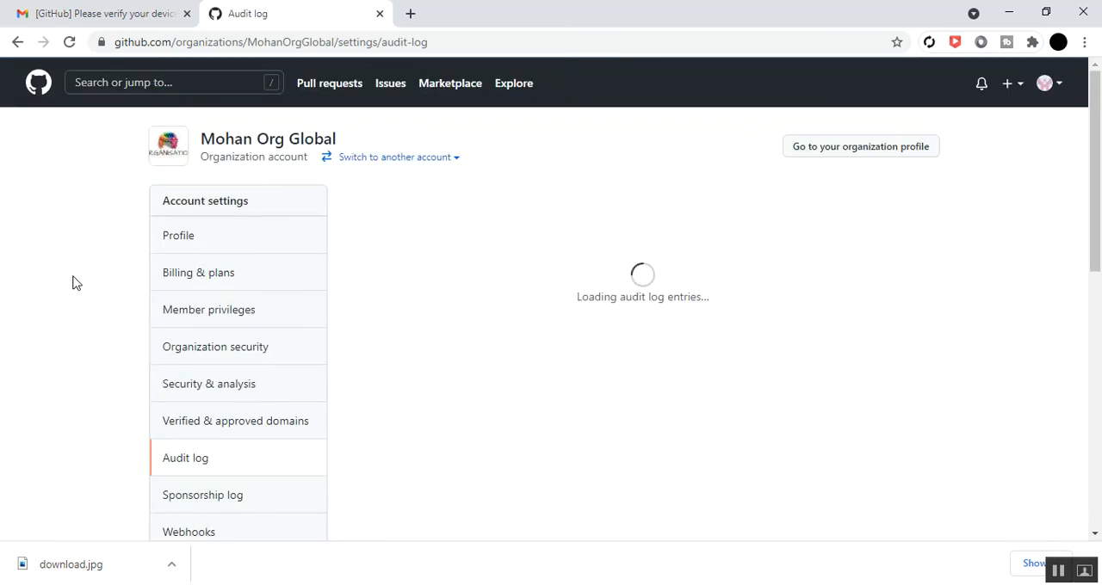
scroll(358, 326, "down", 1)
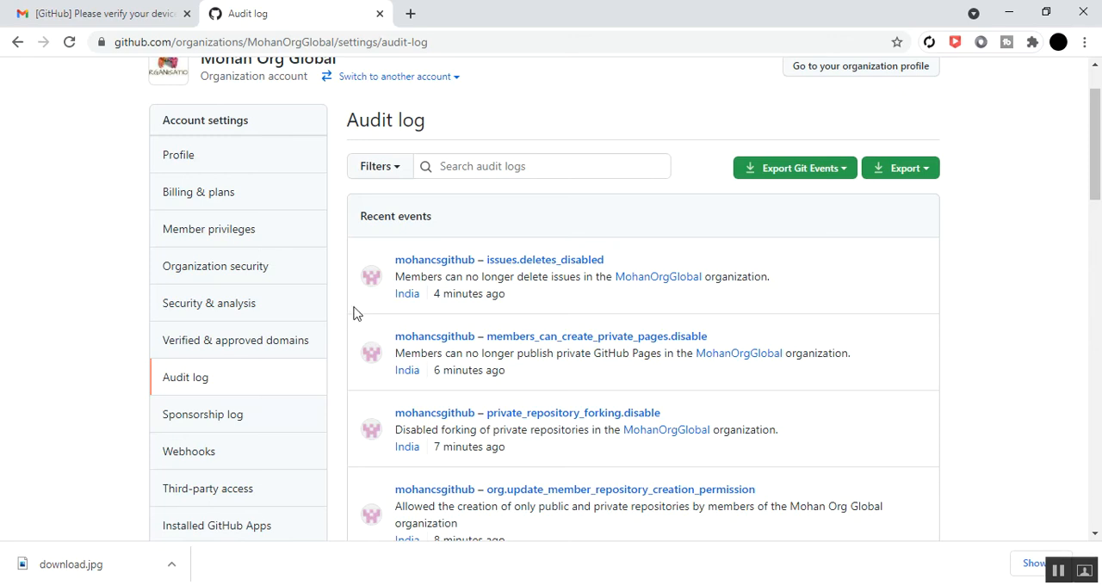
scroll(377, 349, "down", 3)
scroll(377, 348, "up", 2)
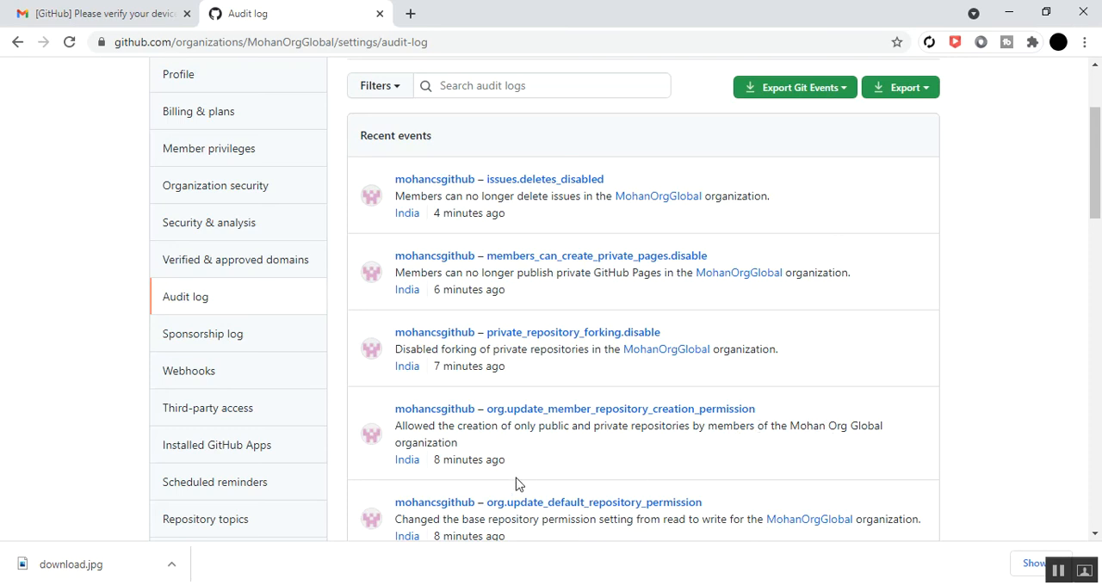
scroll(508, 482, "down", 5)
scroll(508, 483, "down", 8)
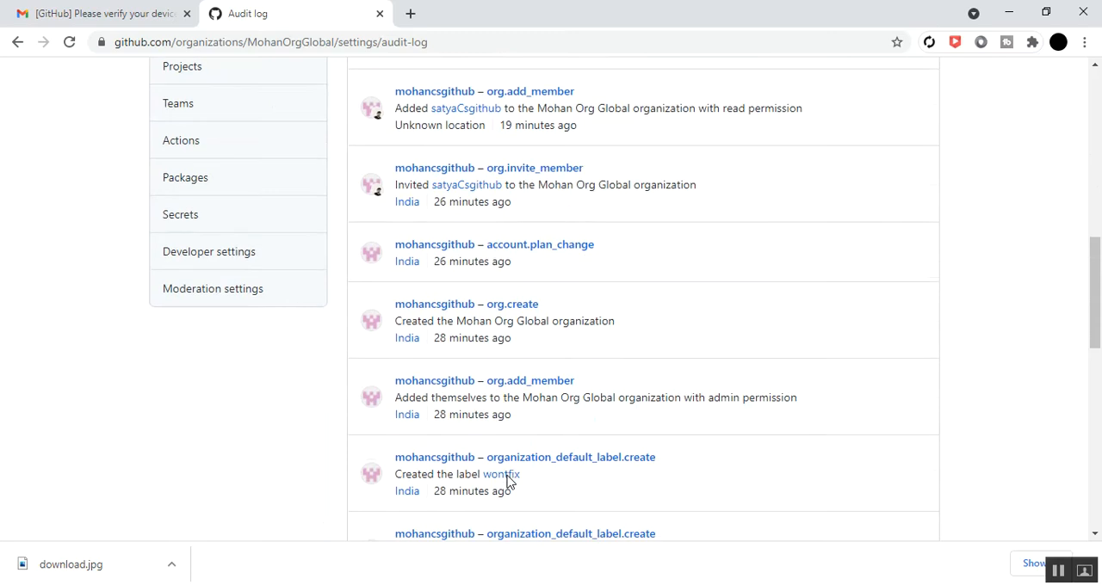
scroll(508, 476, "down", 2)
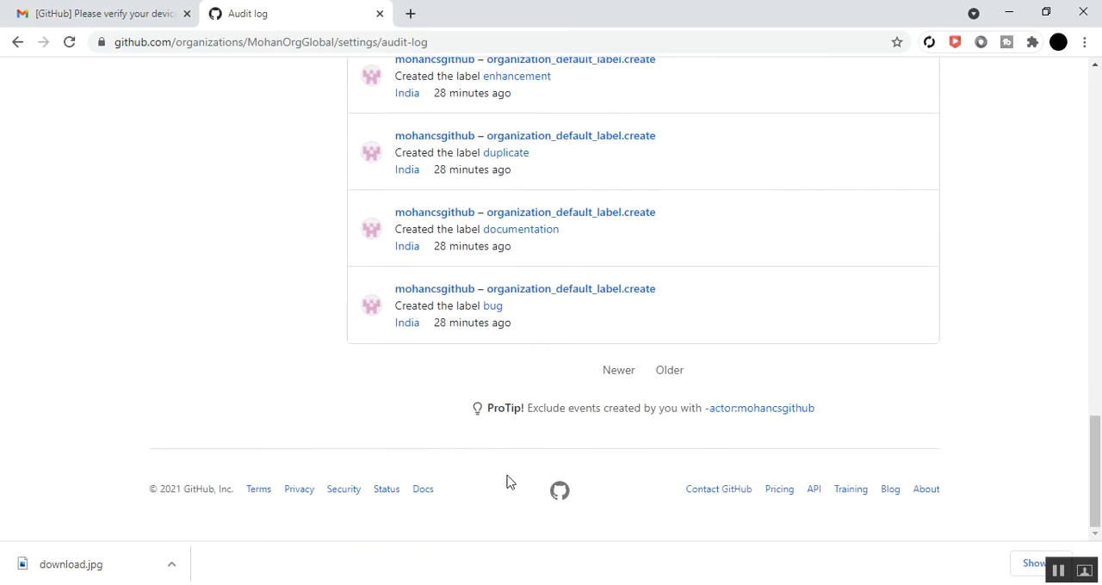
scroll(508, 475, "up", 1)
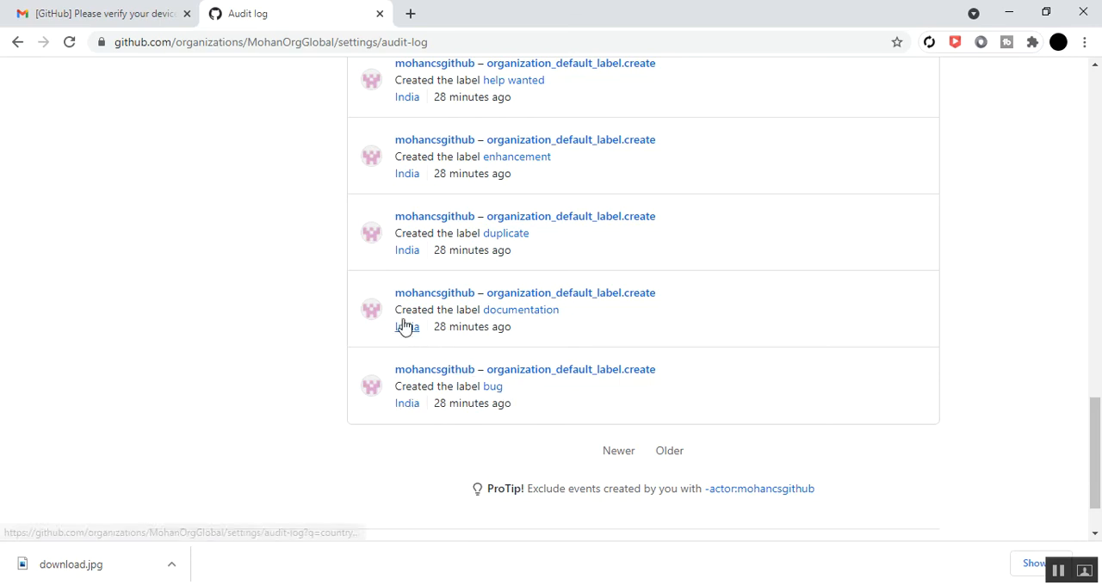
scroll(515, 326, "up", 2)
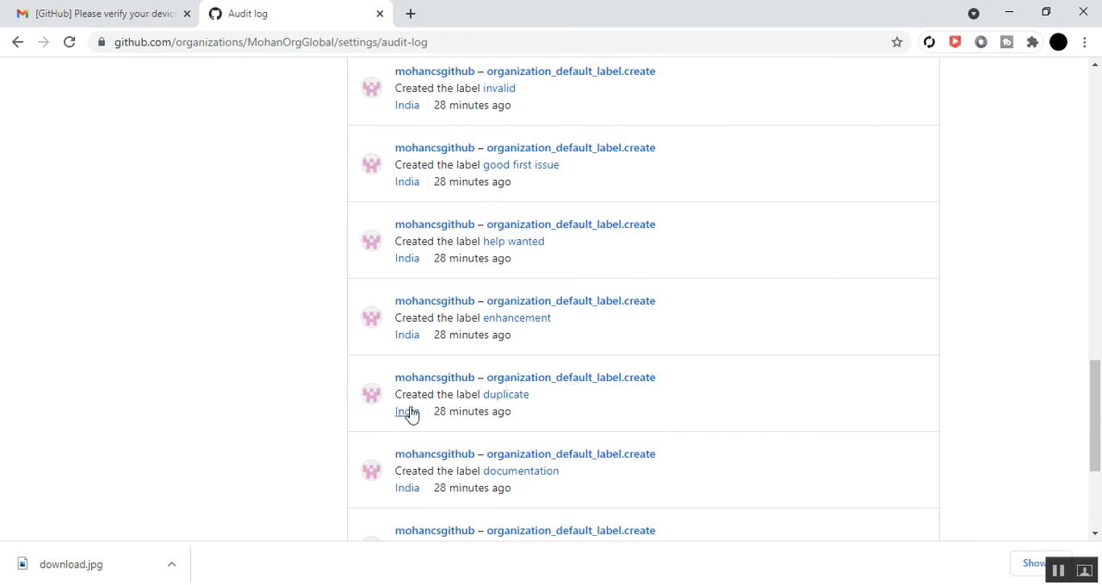
scroll(447, 379, "up", 1)
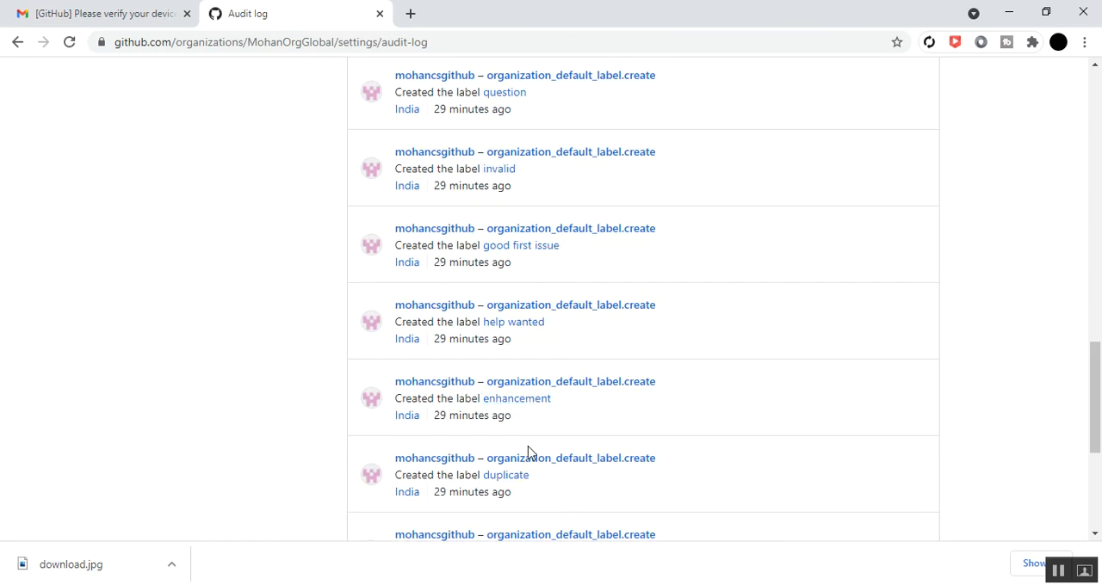
scroll(529, 450, "up", 8)
scroll(529, 450, "up", 2)
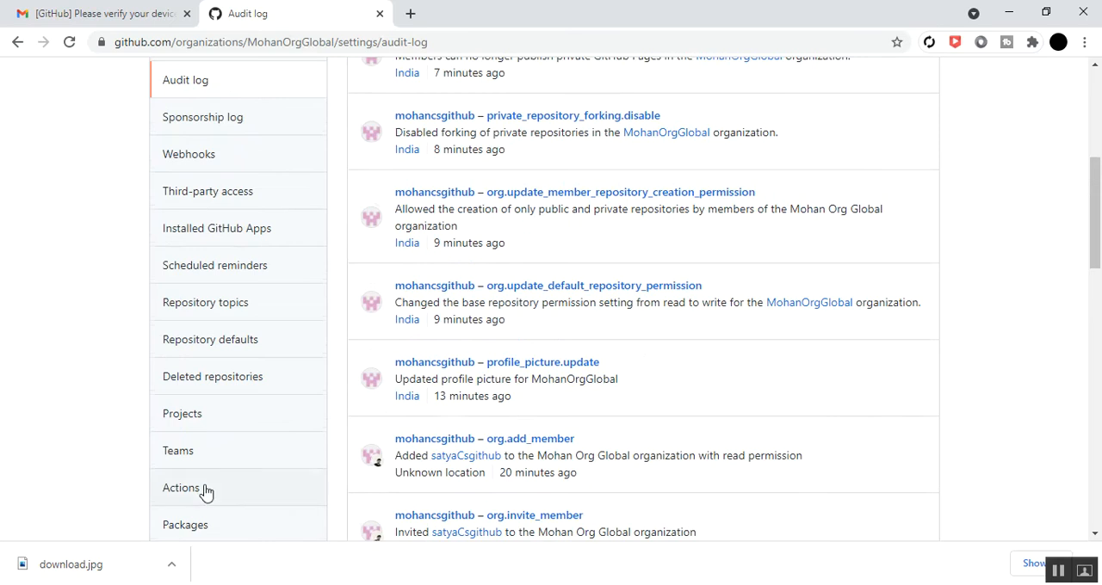
scroll(209, 448, "up", 1)
scroll(195, 185, "up", 3)
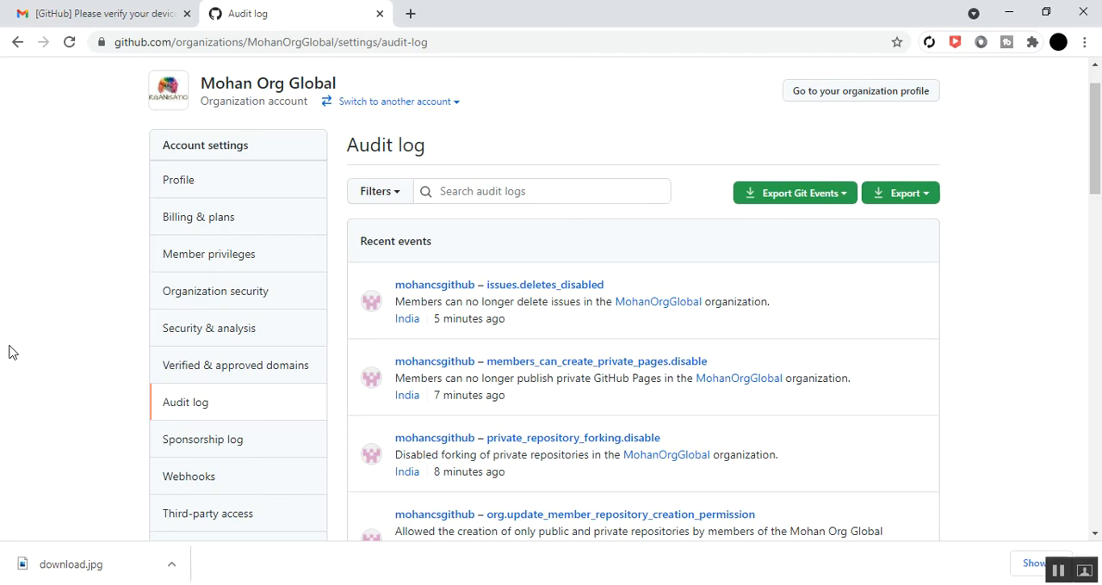
scroll(322, 334, "up", 1)
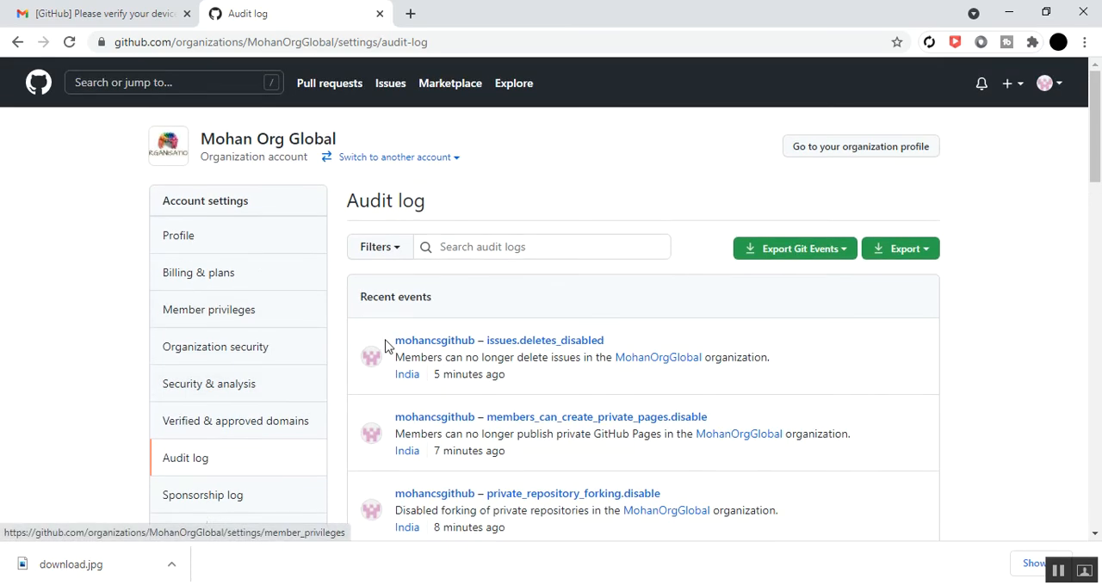
Inspect the audit log's Git events export date range and its general export formats without exporting anything
left_click(846, 257)
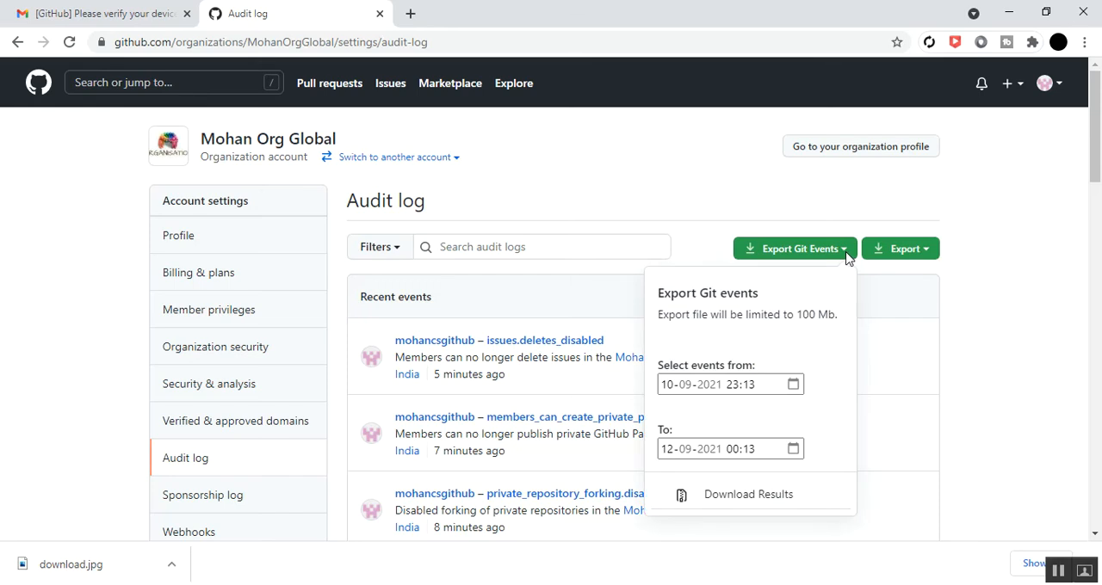
left_click(726, 384)
left_click(959, 303)
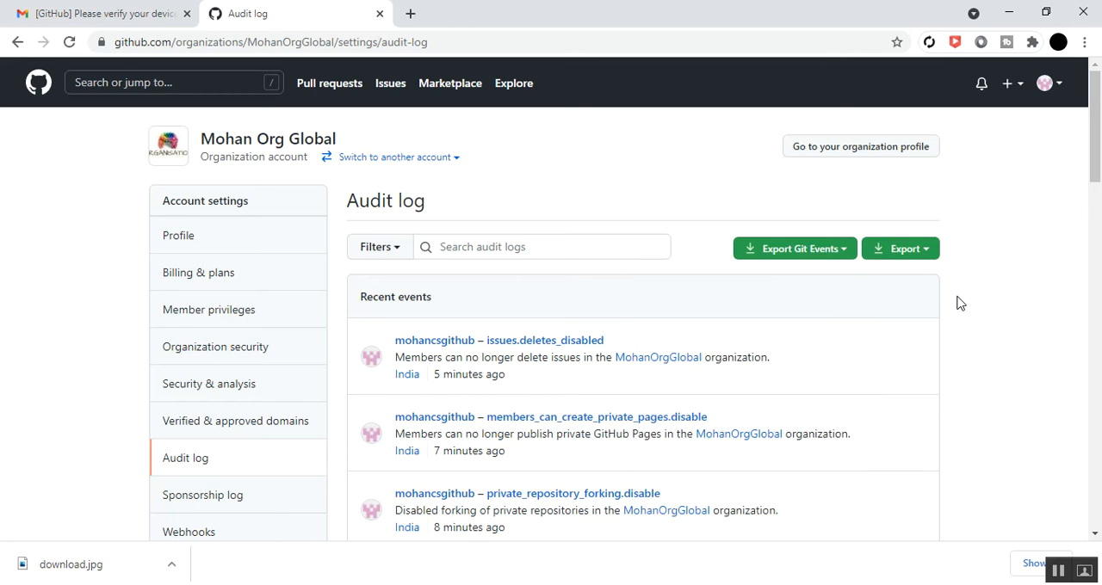
left_click(848, 258)
left_click(981, 372)
left_click(927, 255)
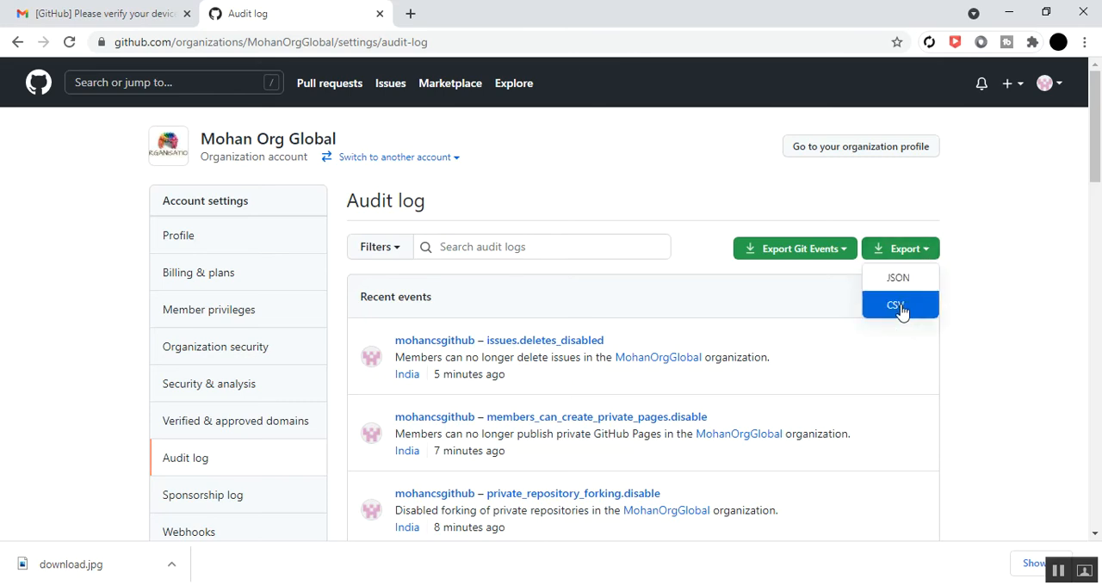
left_click(971, 372)
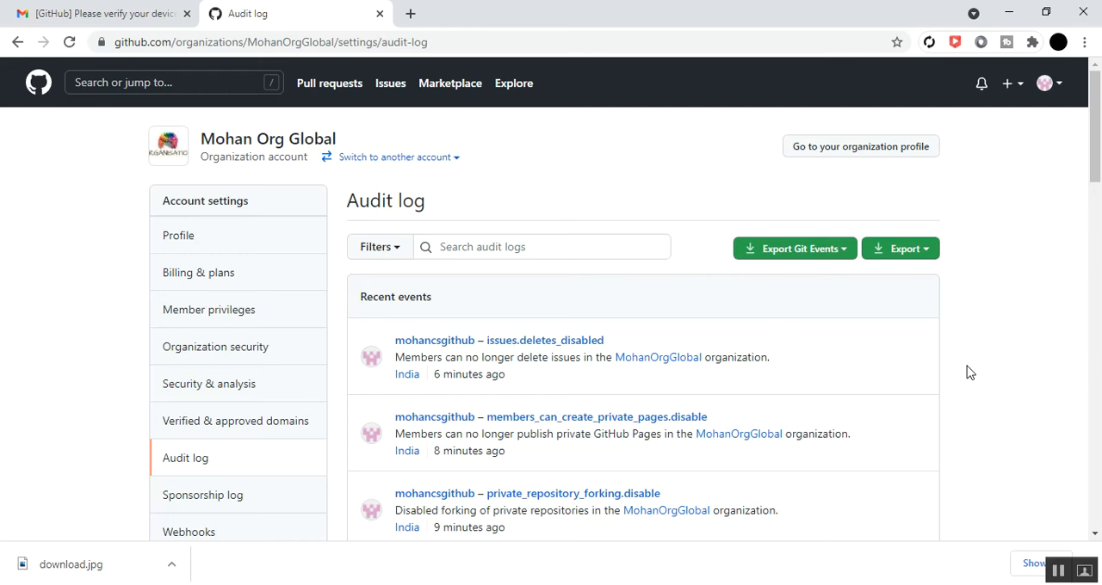
Start adding a webhook to the organization and review its payload URL, content type, secret and trigger options
scroll(209, 373, "down", 1)
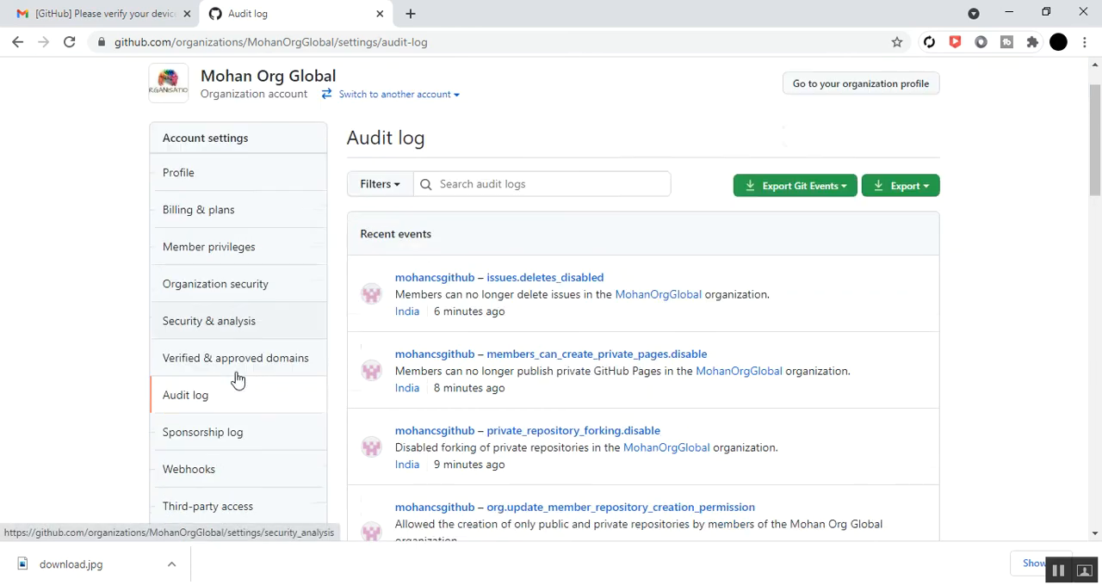
left_click(209, 453)
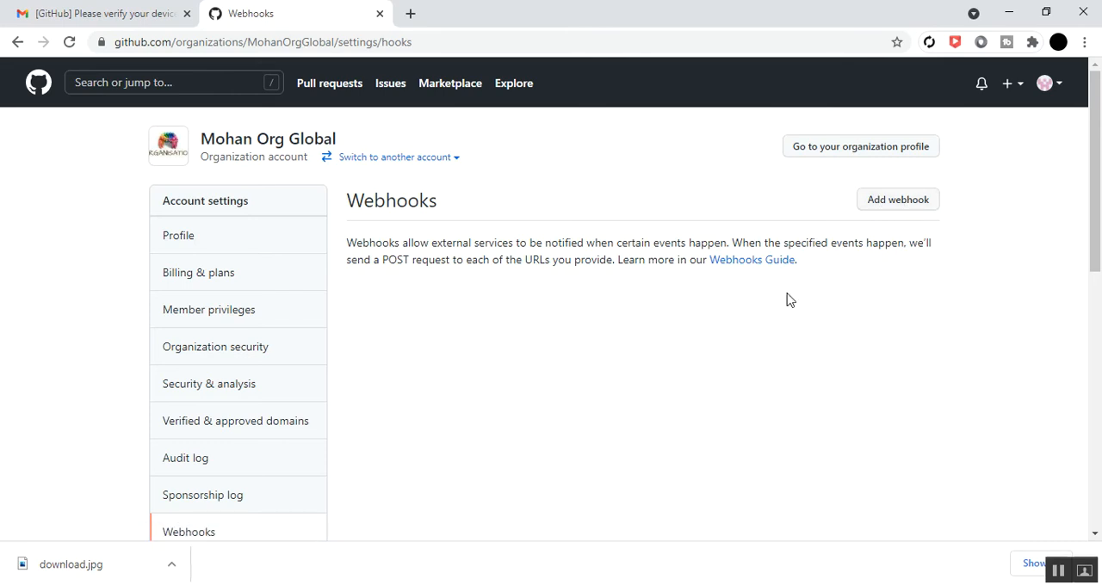
left_click(886, 208)
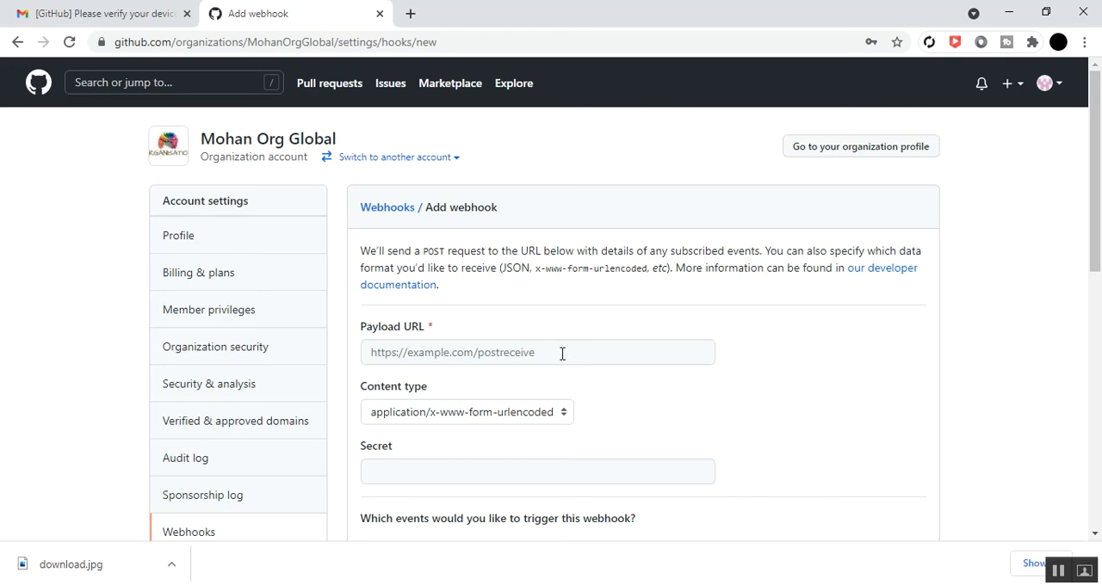
scroll(562, 353, "down", 1)
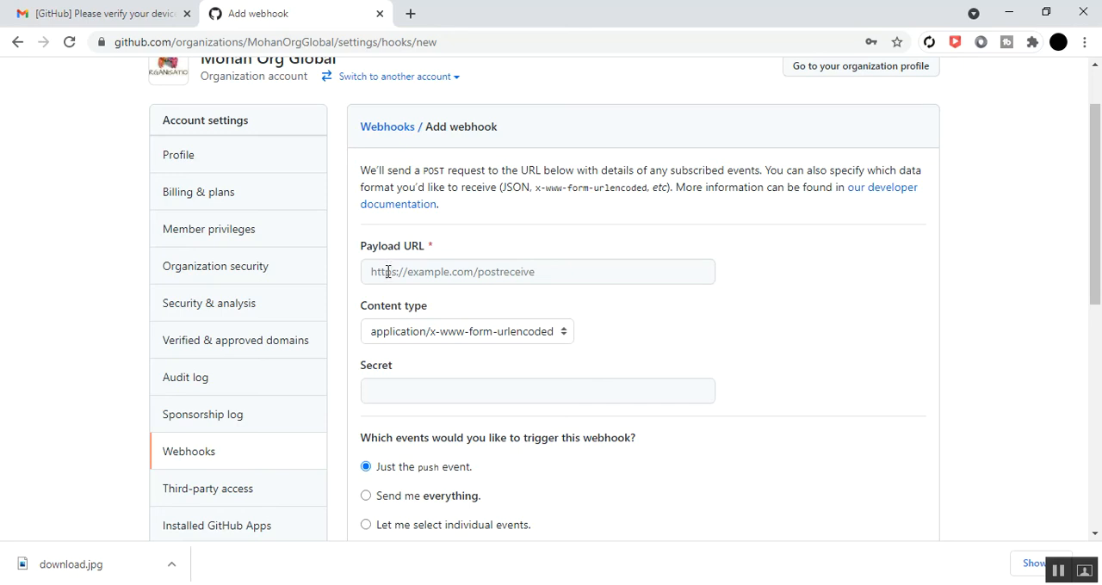
left_click(434, 273)
left_click(632, 353)
scroll(551, 390, "down", 2)
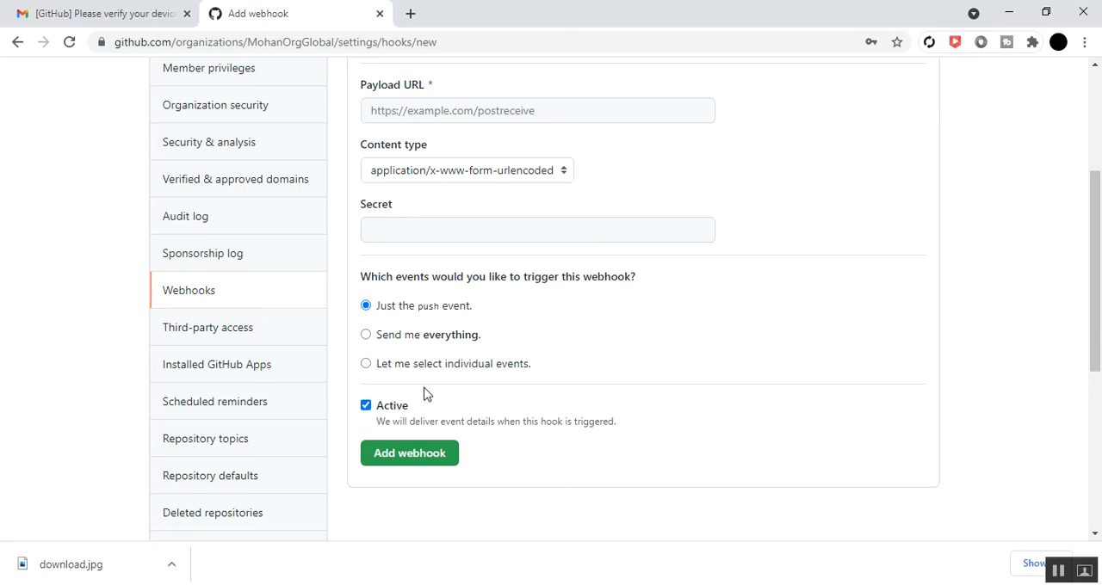
Set the new webhook to trigger on individually selected events and look over the available events
left_click(366, 365)
scroll(354, 404, "down", 1)
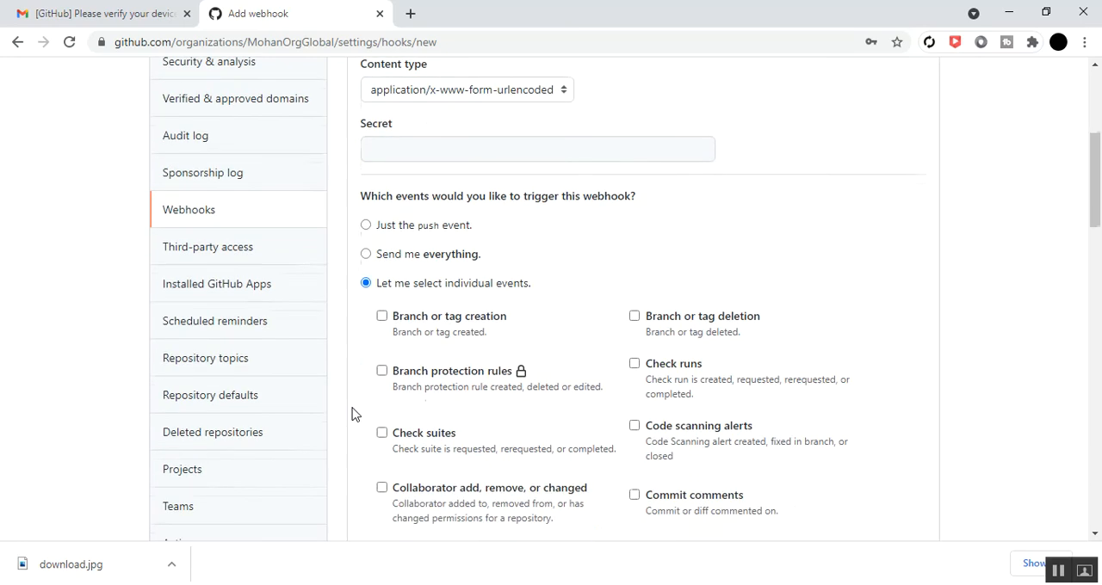
scroll(347, 383, "down", 2)
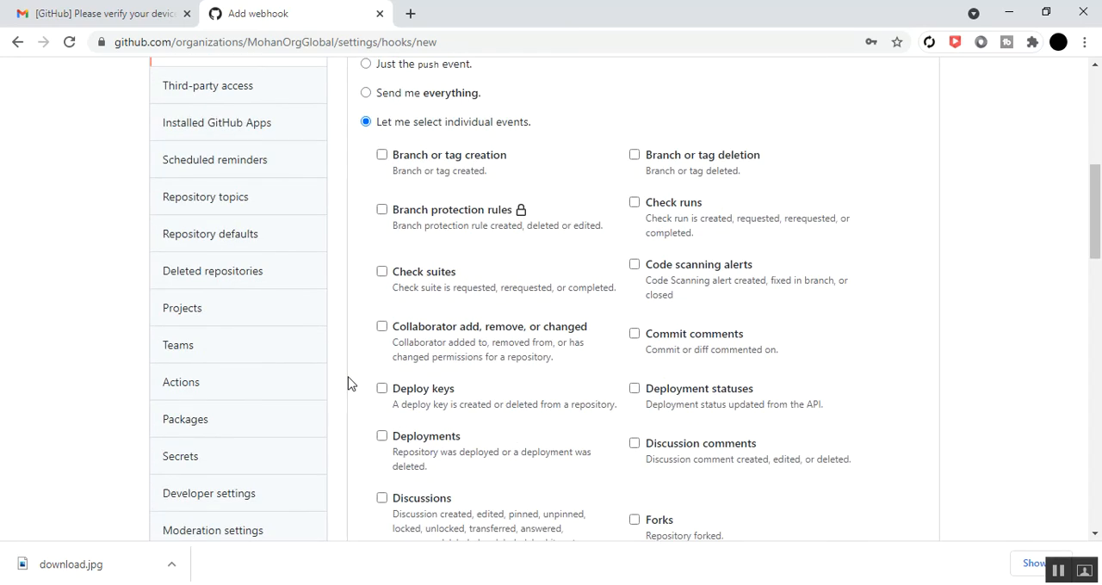
scroll(348, 383, "down", 1)
scroll(348, 383, "up", 1)
Select the branch or tag creation, branch protection rules, check suites, collaborator changes, deploy keys, deployments and discussions events for the webhook
left_click(381, 155)
left_click(381, 211)
left_click(381, 272)
left_click(382, 326)
left_click(382, 388)
left_click(381, 436)
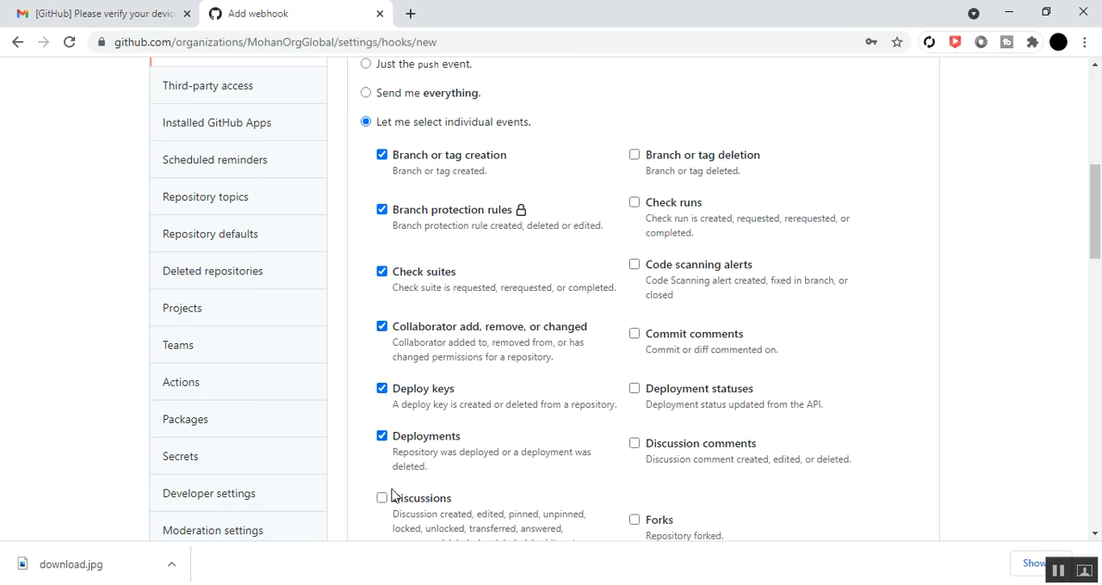
left_click(382, 498)
Select the branch or tag deletion, check runs, code scanning alerts, commit comments, deployment statuses, discussion comments and forks events for the webhook
left_click(635, 155)
left_click(635, 203)
left_click(635, 265)
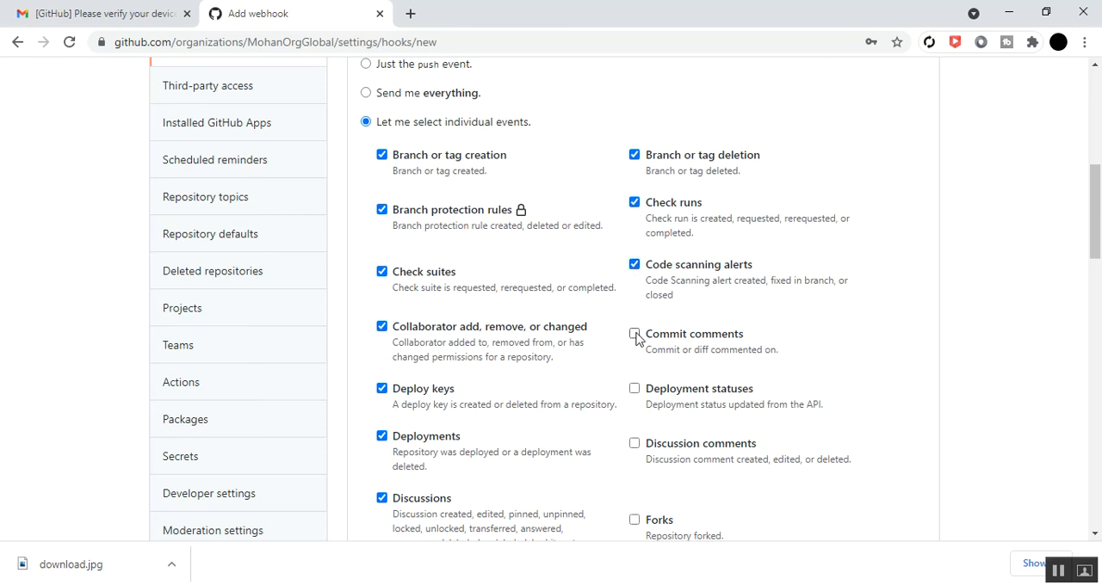
left_click(635, 335)
left_click(634, 391)
left_click(635, 444)
left_click(635, 520)
Select the issue comments, issues, labels, memberships, meta and milestones events for the webhook
scroll(568, 457, "down", 2)
scroll(564, 422, "down", 2)
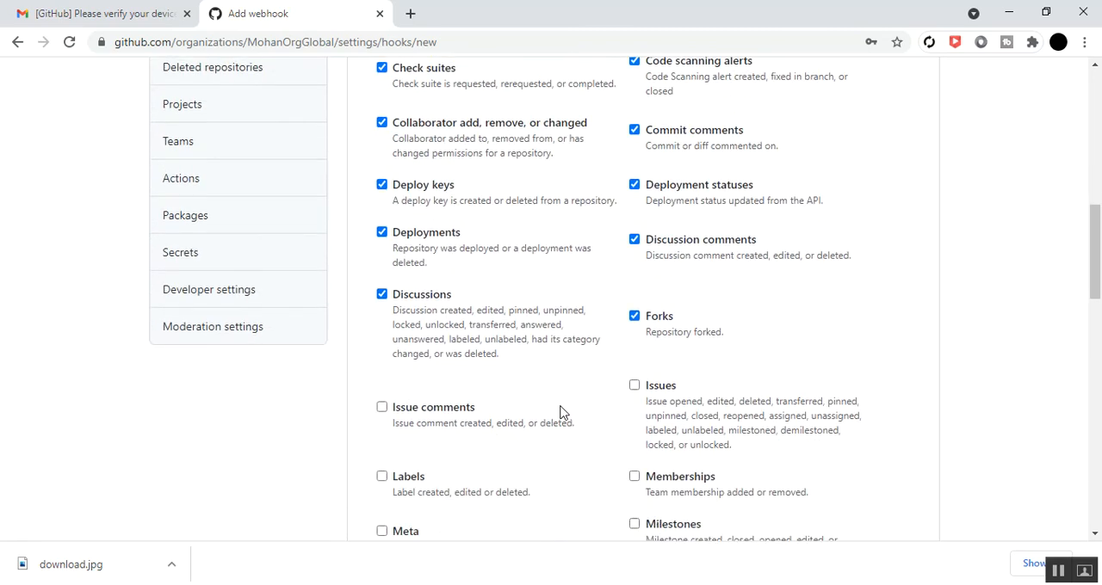
left_click(384, 291)
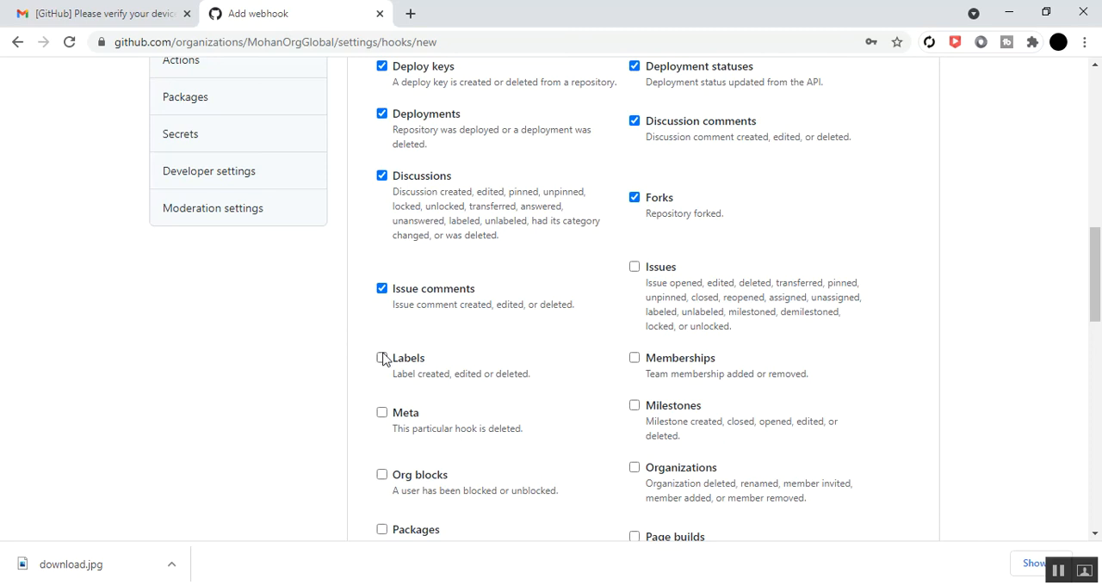
left_click(634, 267)
left_click(383, 360)
left_click(636, 359)
left_click(382, 414)
left_click(635, 405)
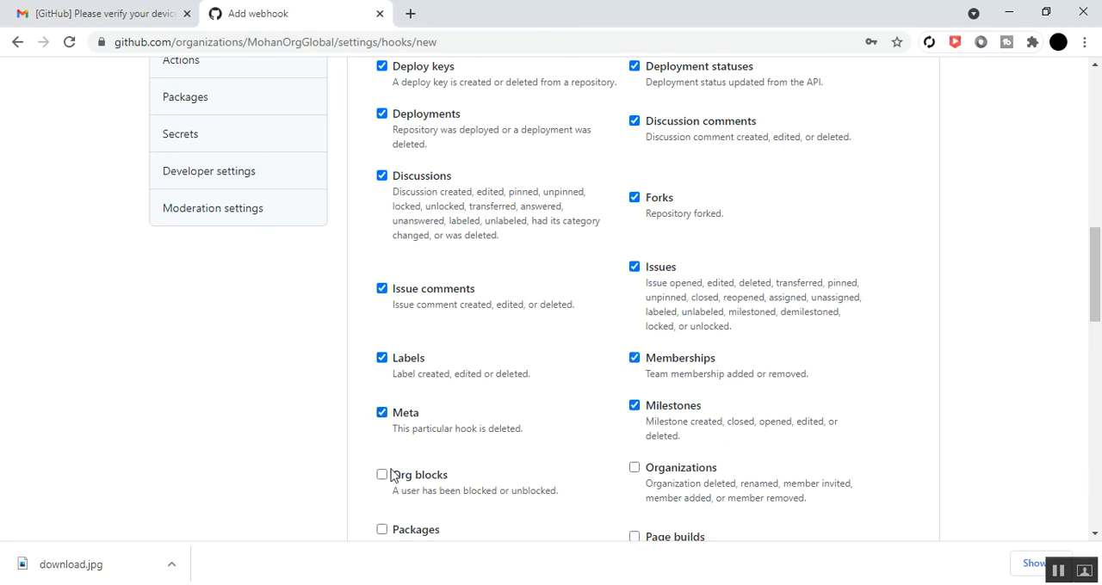
Select the org blocks, organizations, packages and page builds events for the webhook
left_click(382, 476)
left_click(635, 467)
scroll(534, 426, "down", 2)
left_click(382, 369)
left_click(635, 376)
Select the project cards, projects, pull request review comments, review threads, pull request reviews and pull requests events for the webhook
scroll(370, 393, "down", 3)
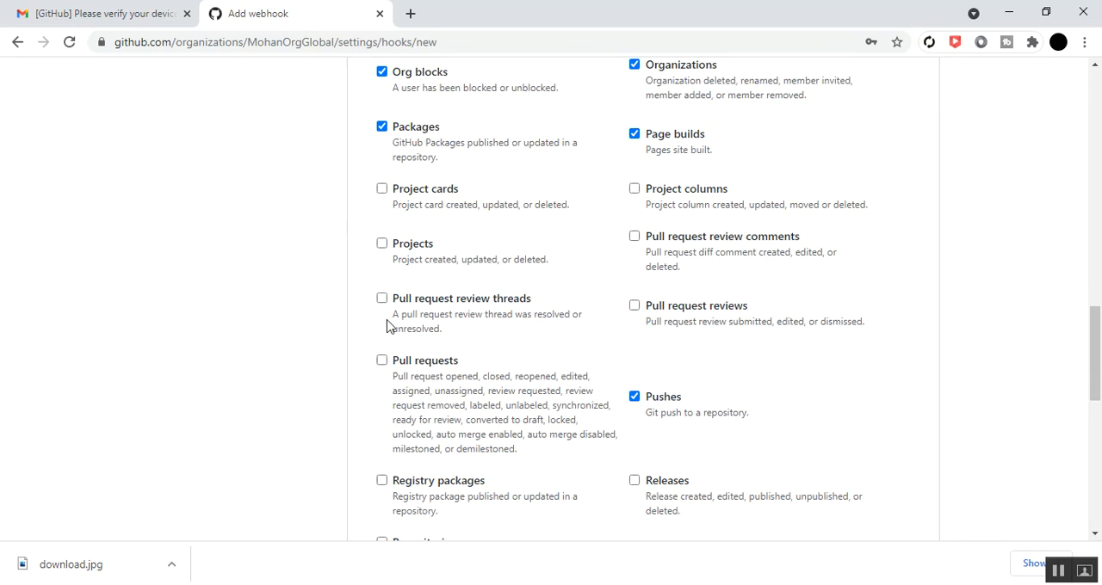
left_click(382, 190)
left_click(382, 244)
left_click(634, 236)
left_click(382, 299)
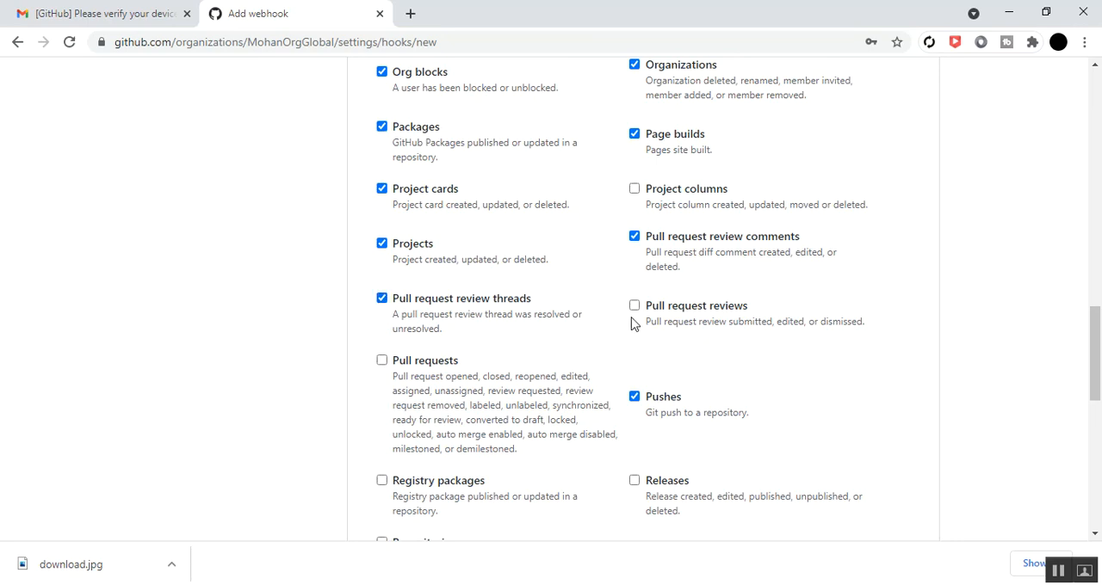
left_click(635, 307)
left_click(379, 362)
Select the registry packages, repositories and repository imports events for the webhook
scroll(361, 401, "down", 8)
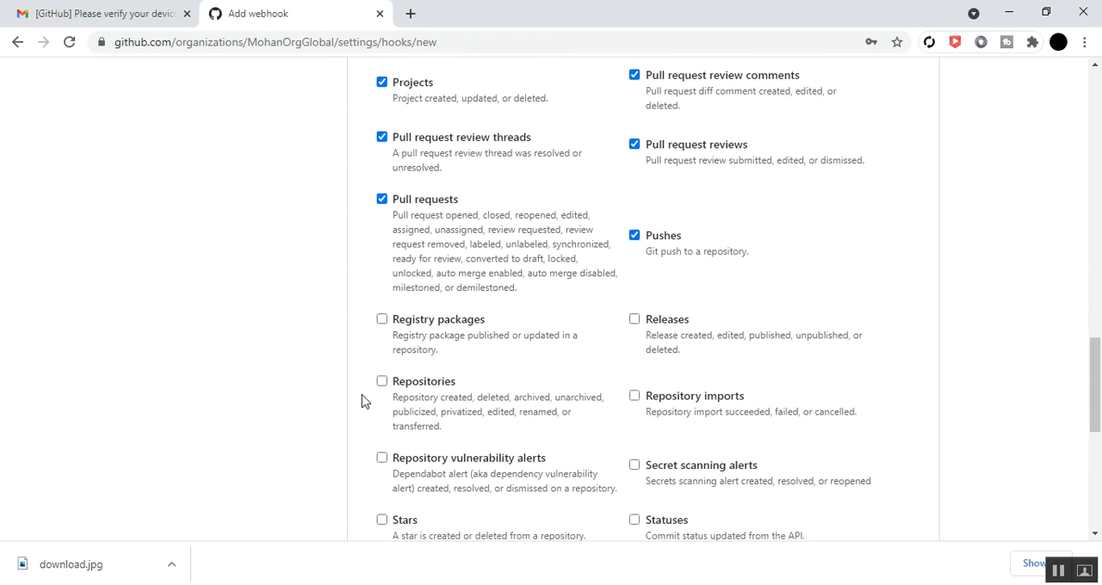
scroll(361, 401, "up", 4)
scroll(362, 401, "up", 2)
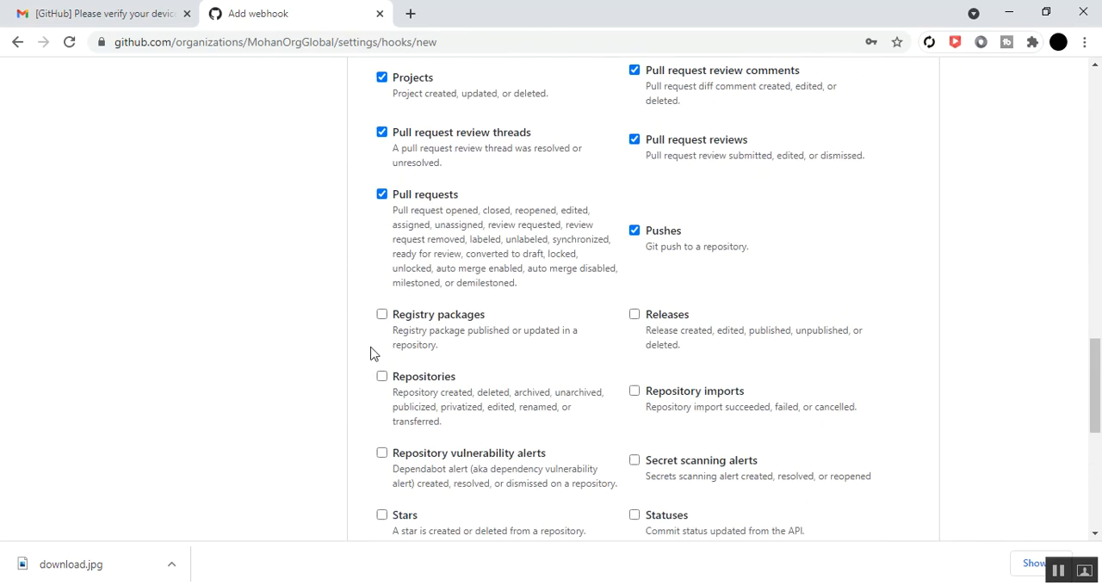
left_click(382, 314)
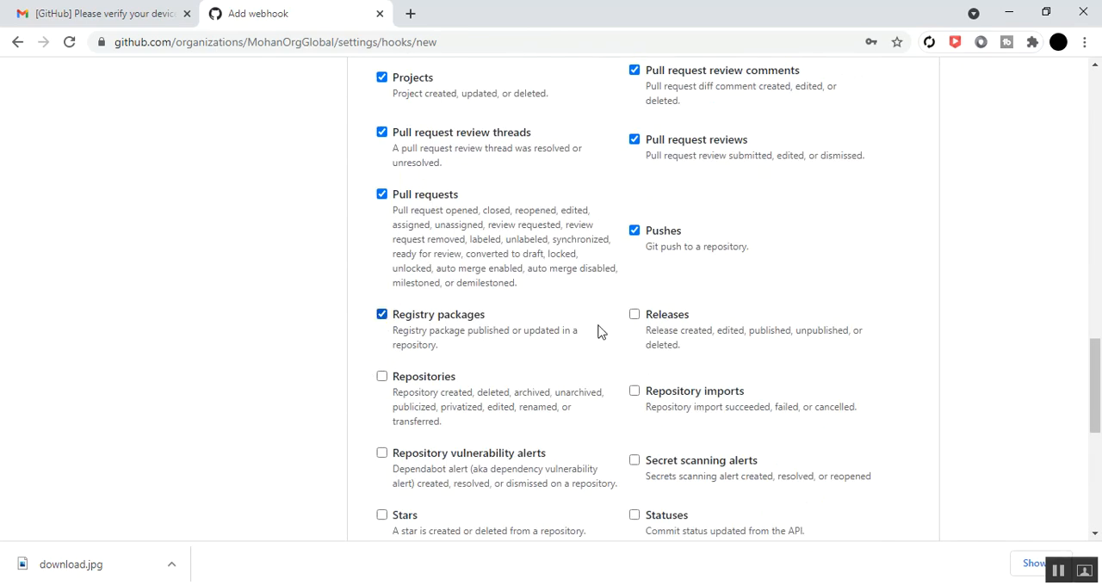
left_click(382, 376)
left_click(634, 391)
Select the repository vulnerability alerts, secret scanning alerts, stars and statuses events for the webhook
scroll(361, 396, "down", 1)
left_click(381, 373)
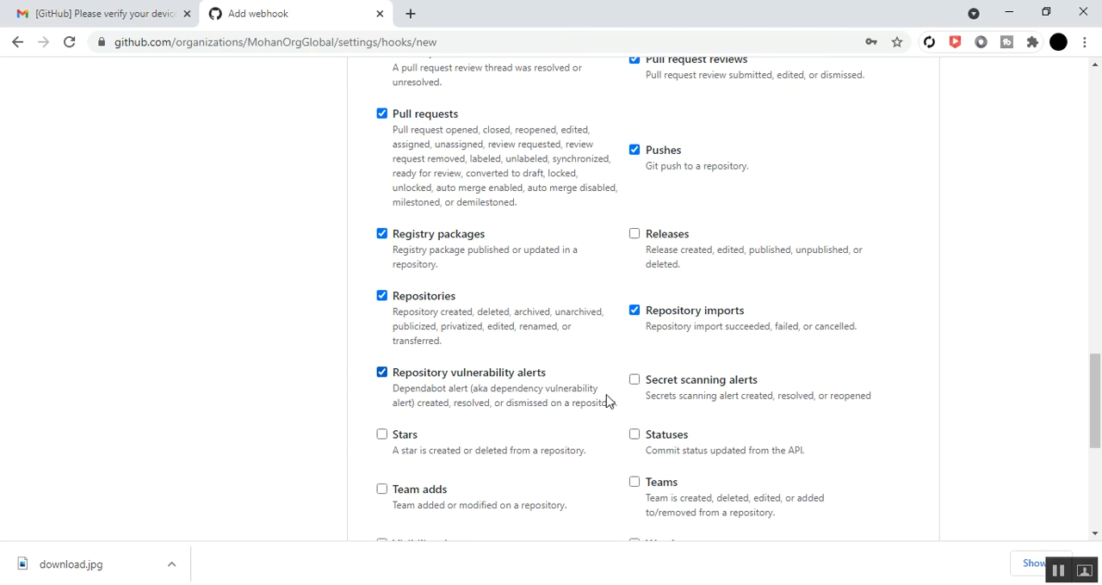
left_click(634, 380)
left_click(383, 437)
left_click(634, 435)
Select the team adds, teams, visibility changes, watches, wiki and workflow runs events for the webhook
scroll(329, 439, "down", 3)
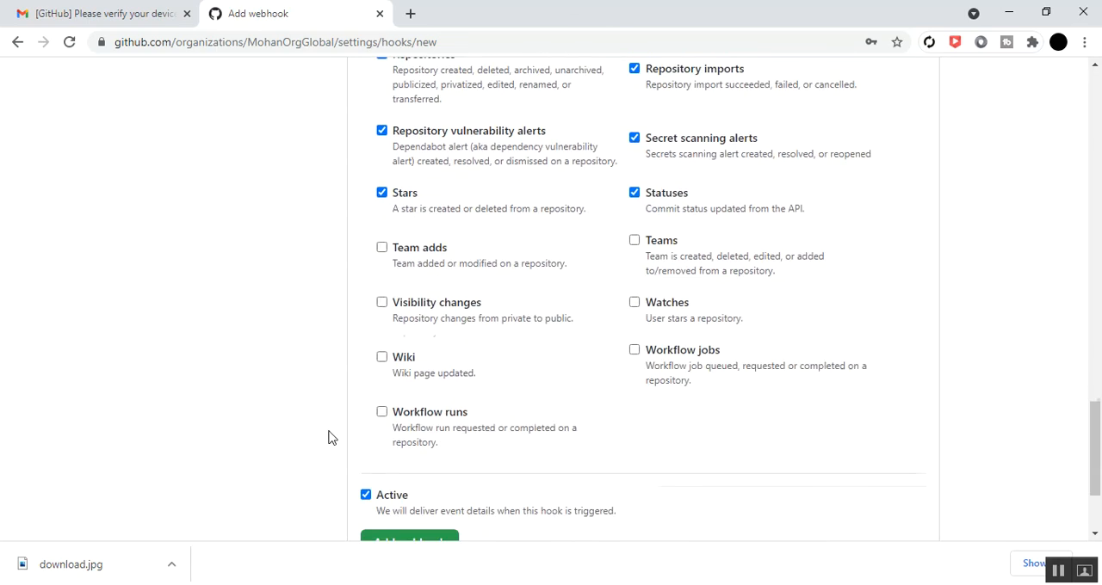
left_click(383, 249)
left_click(637, 245)
left_click(383, 303)
left_click(634, 302)
left_click(382, 357)
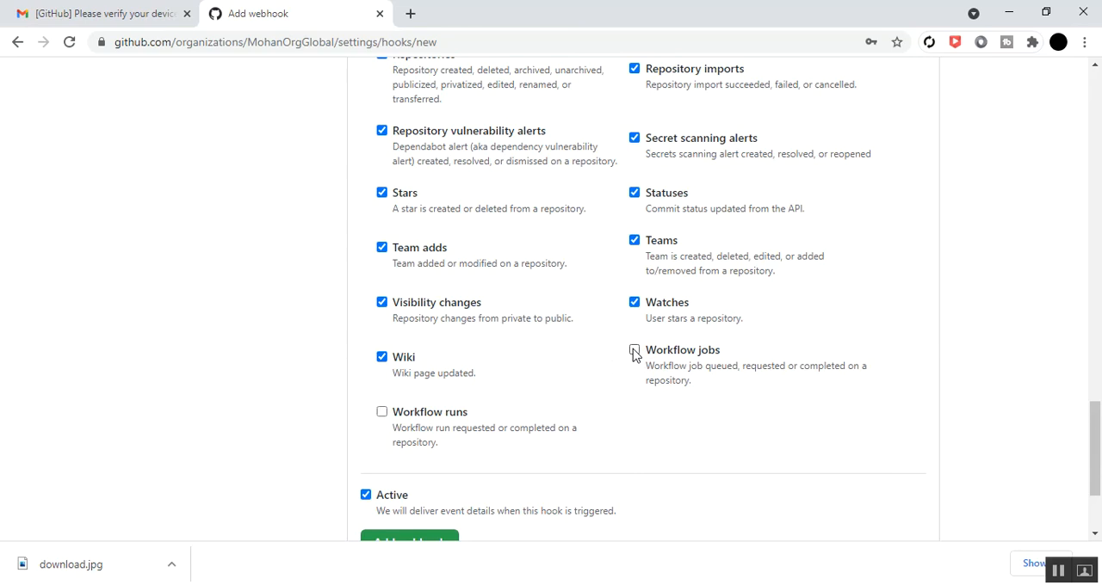
left_click(383, 412)
scroll(287, 430, "down", 1)
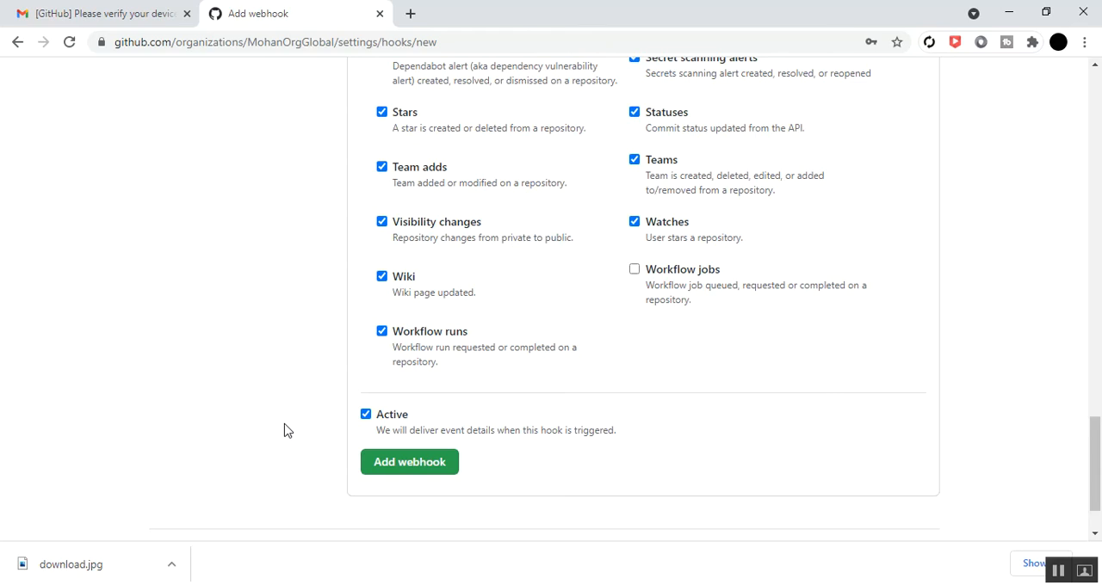
scroll(287, 431, "up", 10)
scroll(287, 430, "up", 7)
left_click(539, 270)
type("ht")
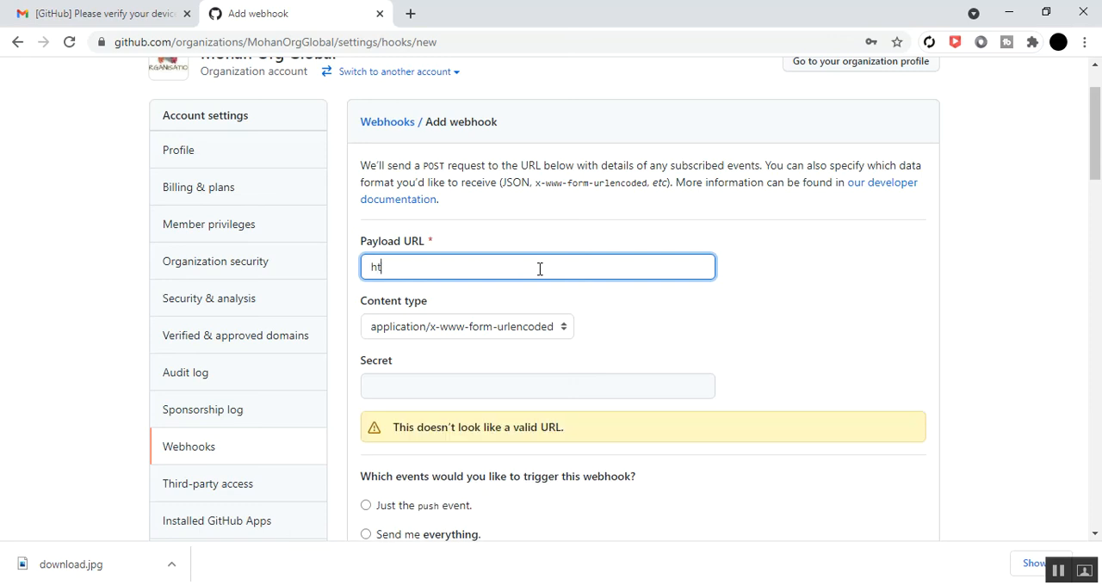
type("tp://localhost")
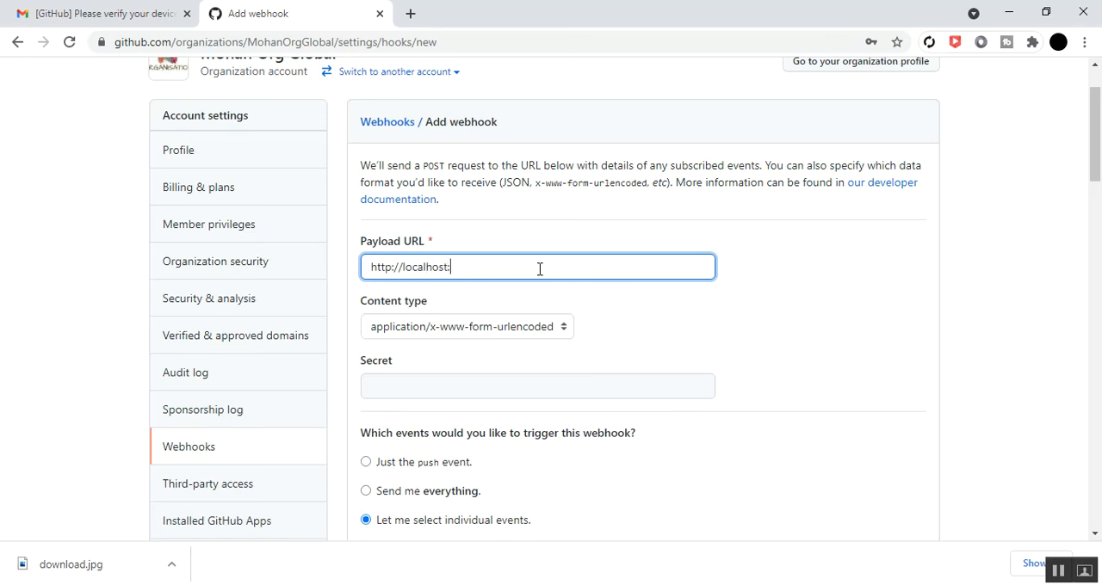
type(":7645/payload")
left_click(774, 329)
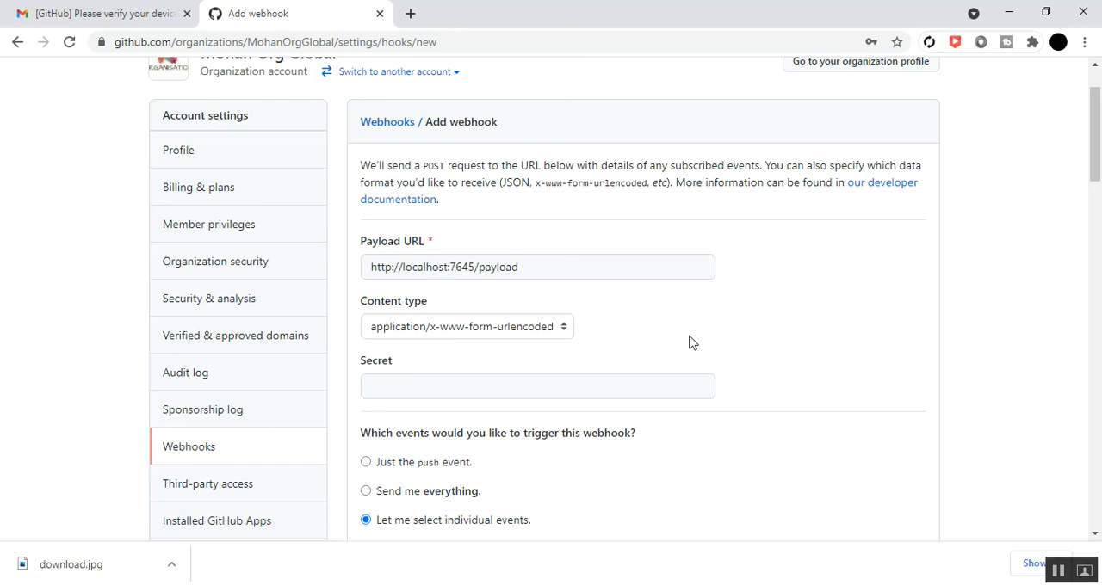
Select the releases and workflow jobs events as well and submit the webhook
scroll(689, 343, "down", 15)
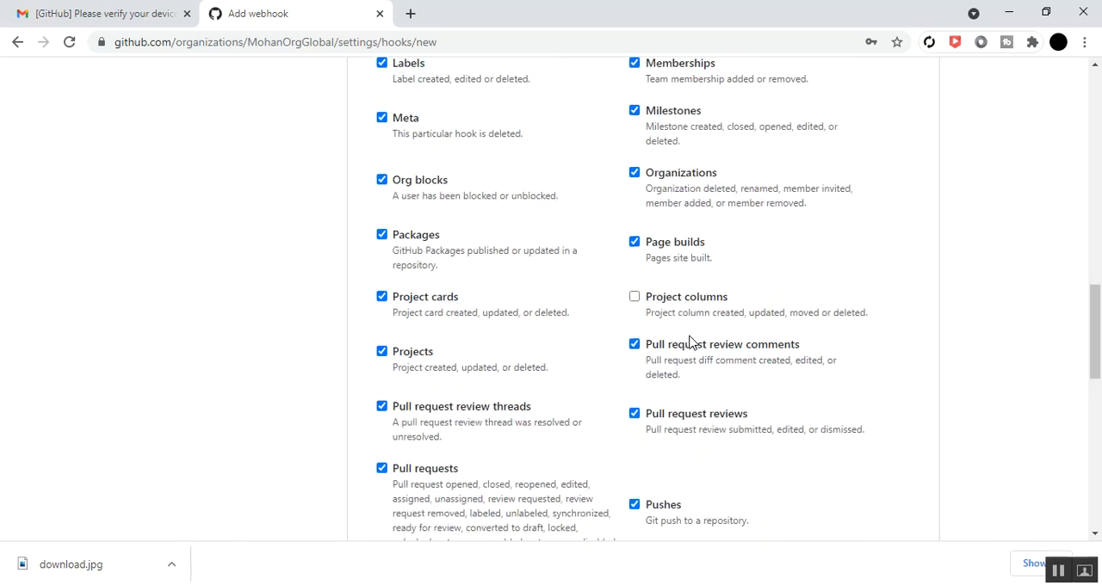
scroll(689, 342, "down", 5)
scroll(692, 342, "up", 4)
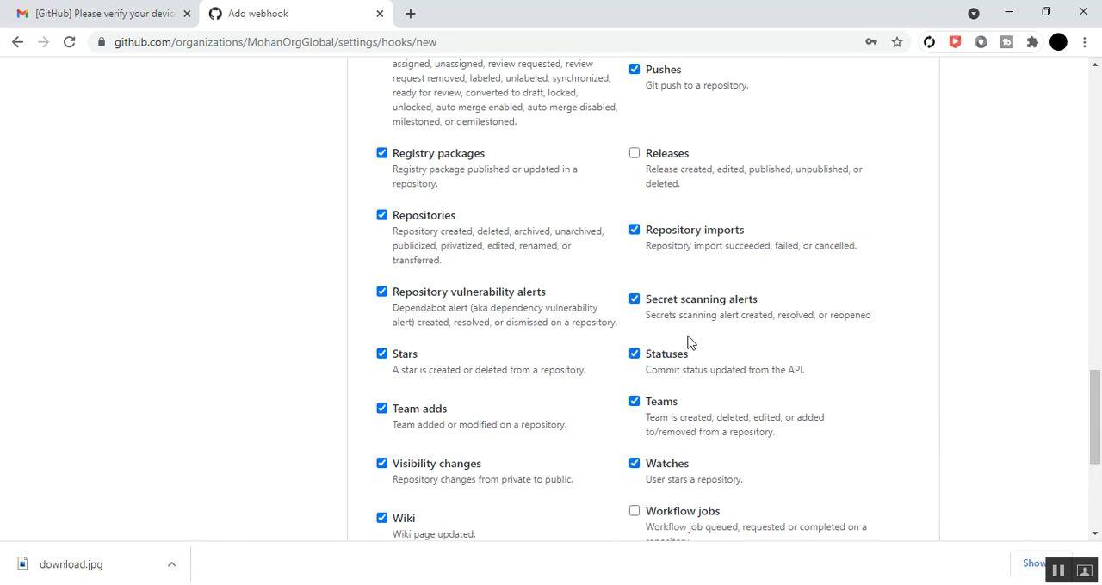
left_click(634, 153)
scroll(592, 273, "down", 4)
left_click(634, 190)
left_click(428, 385)
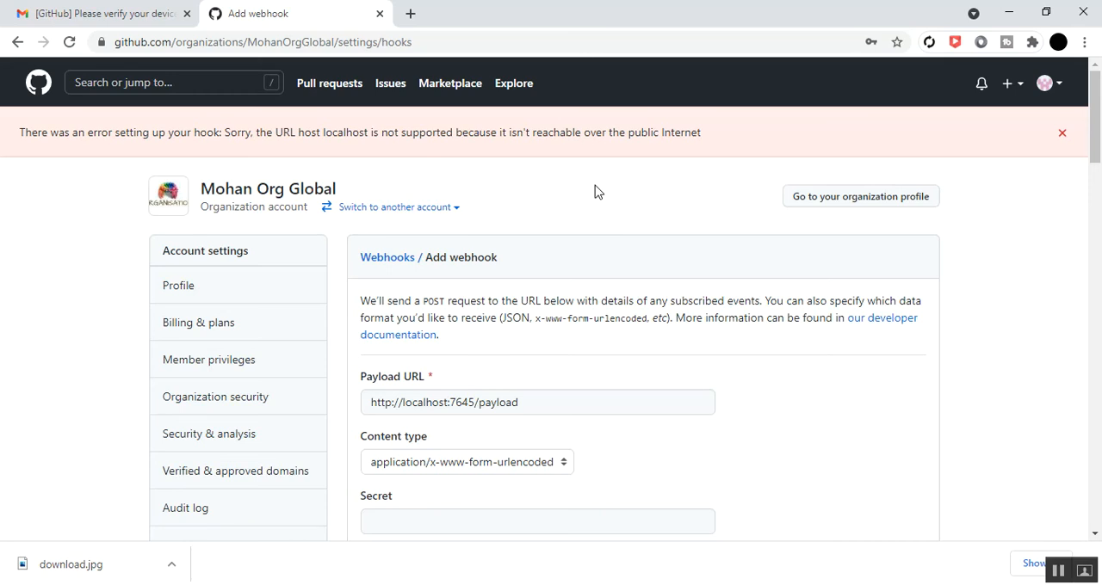
scroll(578, 298, "down", 2)
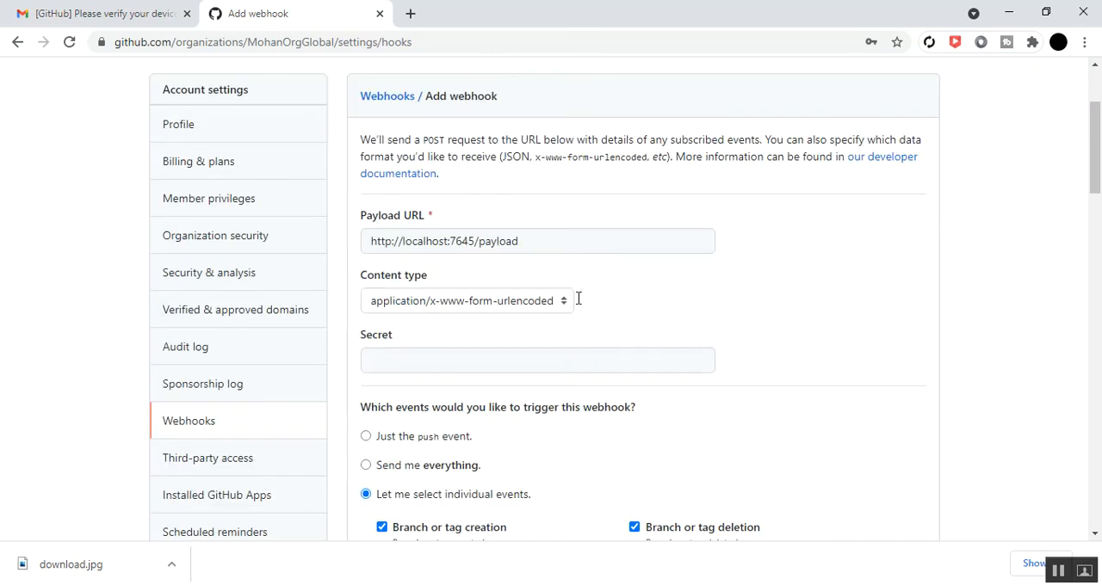
double_click(536, 239)
left_click(536, 239)
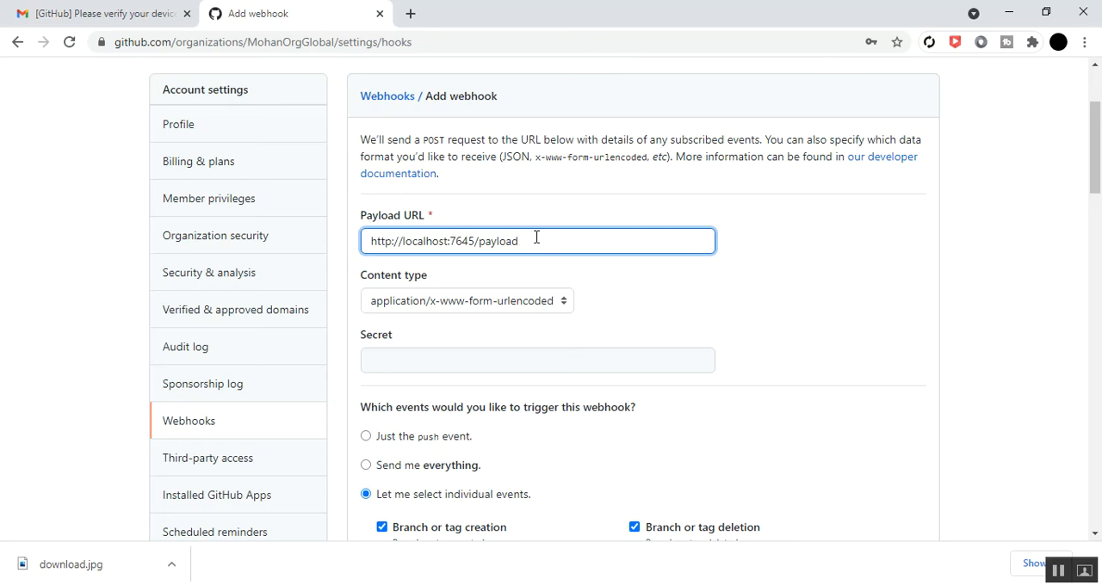
key("BackSpace")
key("BackSpace")
key("BackSpace")
key("BackSpace")
key("BackSpace")
key("BackSpace")
key("BackSpace")
key("BackSpace")
key("BackSpace")
key("BackSpace")
key("BackSpace")
key("BackSpace")
key("BackSpace")
key("BackSpace")
key("BackSpace")
key("BackSpace")
key("BackSpace")
key("BackSpace")
key("BackSpace")
key("BackSpace")
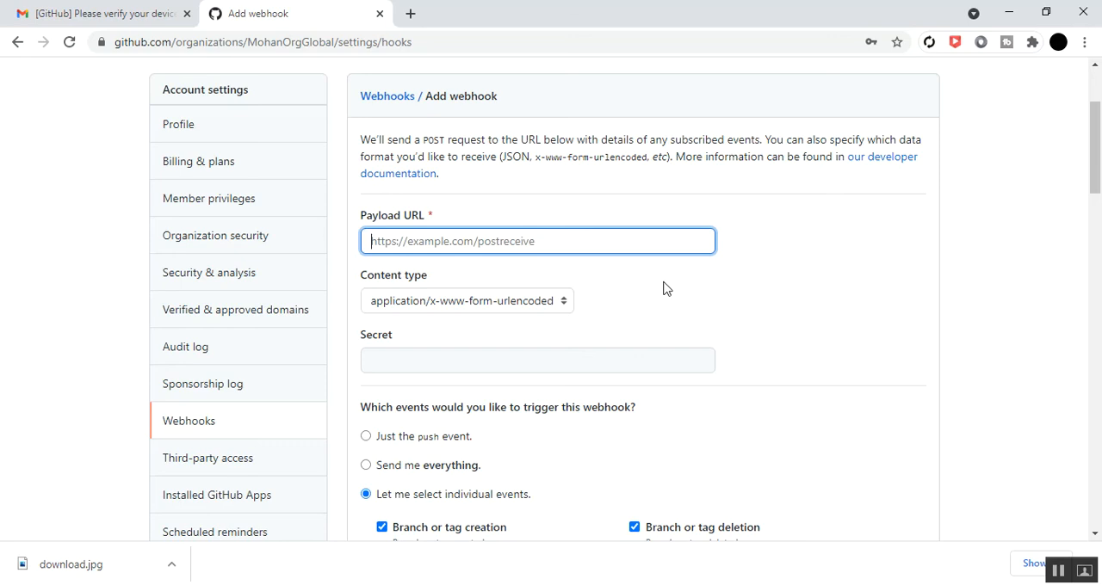
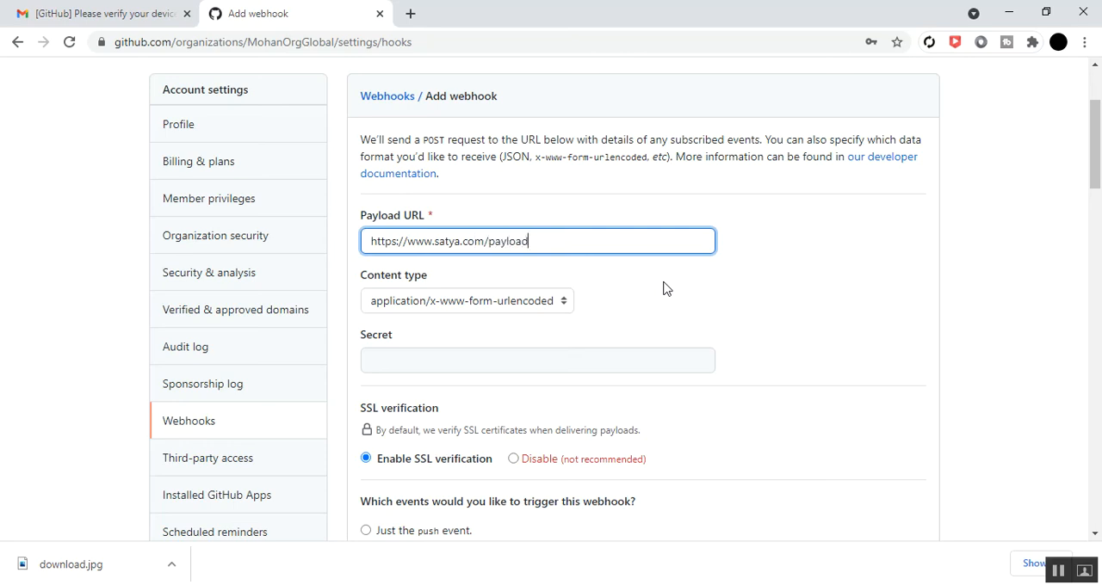
left_click(664, 288)
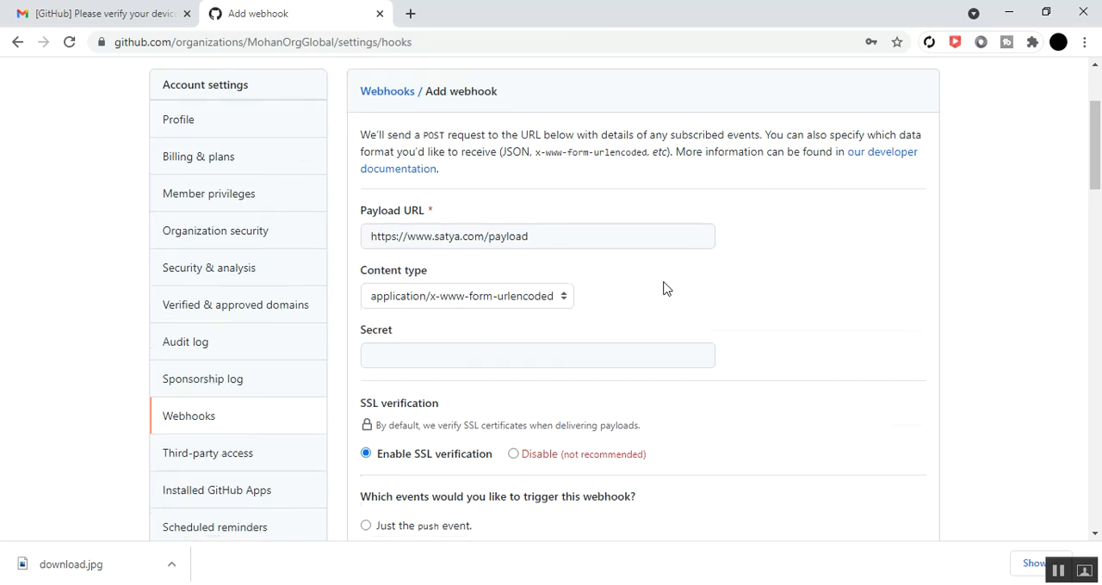
Look over the SSL verification and selected events, and add the active webhook to the organization
scroll(664, 289, "down", 5)
scroll(664, 288, "up", 1)
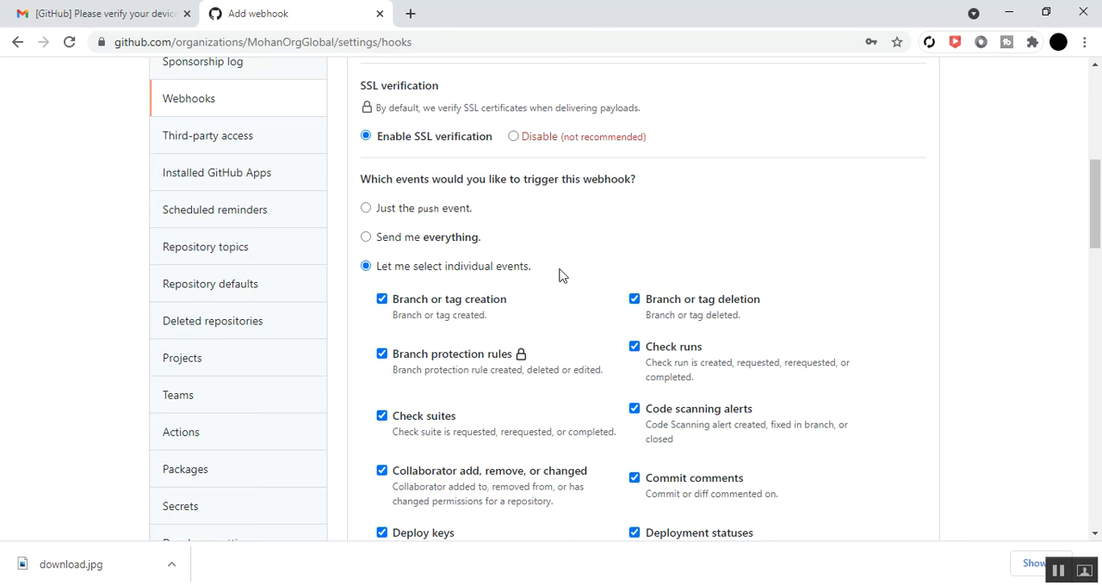
scroll(558, 315, "down", 12)
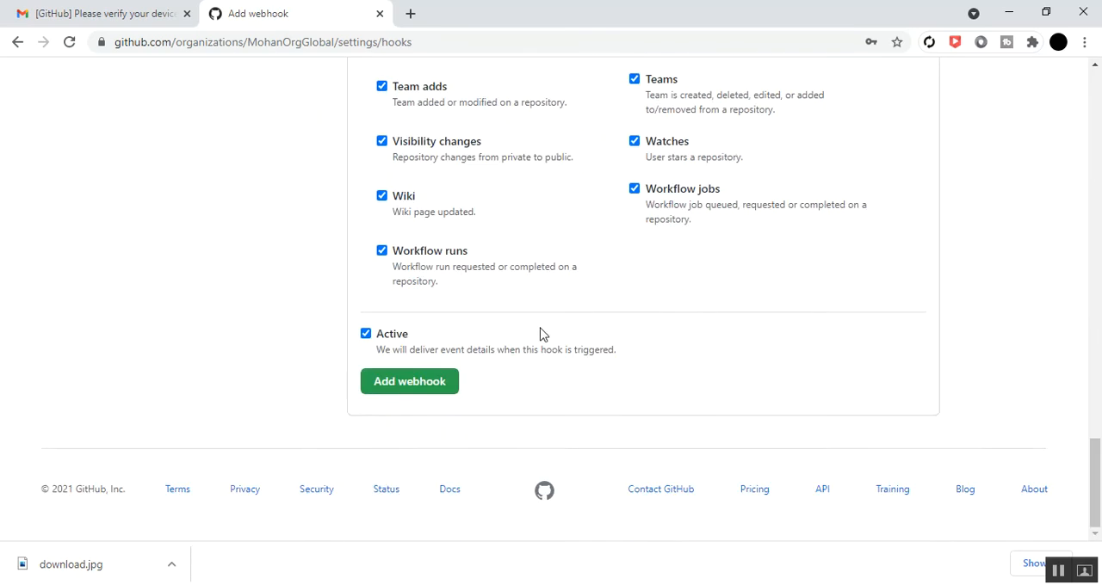
left_click(412, 391)
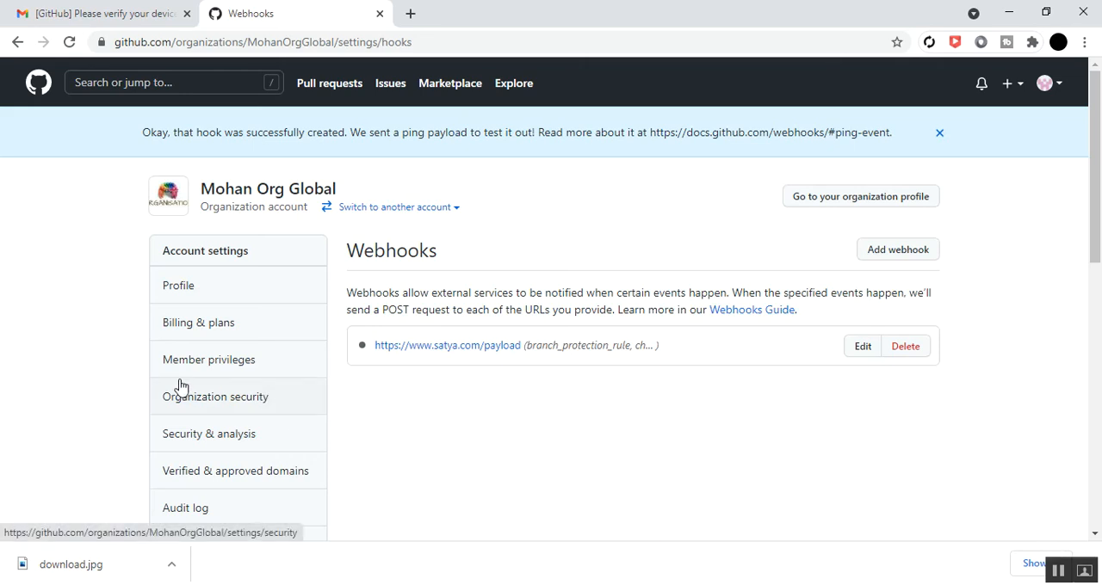
Remove the third-party application access restrictions from the organization and confirm the removal
scroll(184, 381, "down", 5)
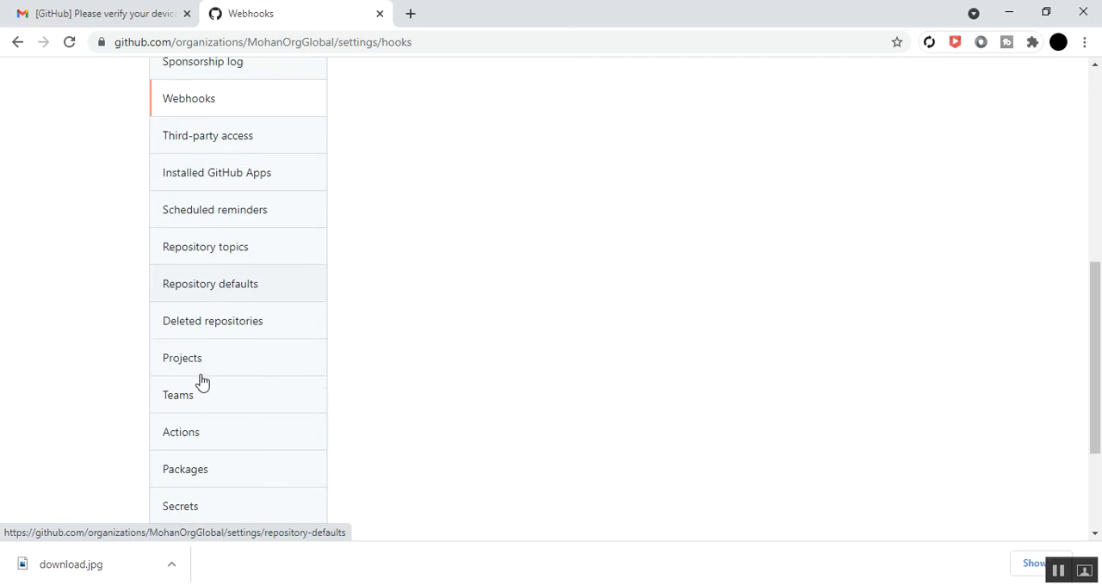
left_click(192, 140)
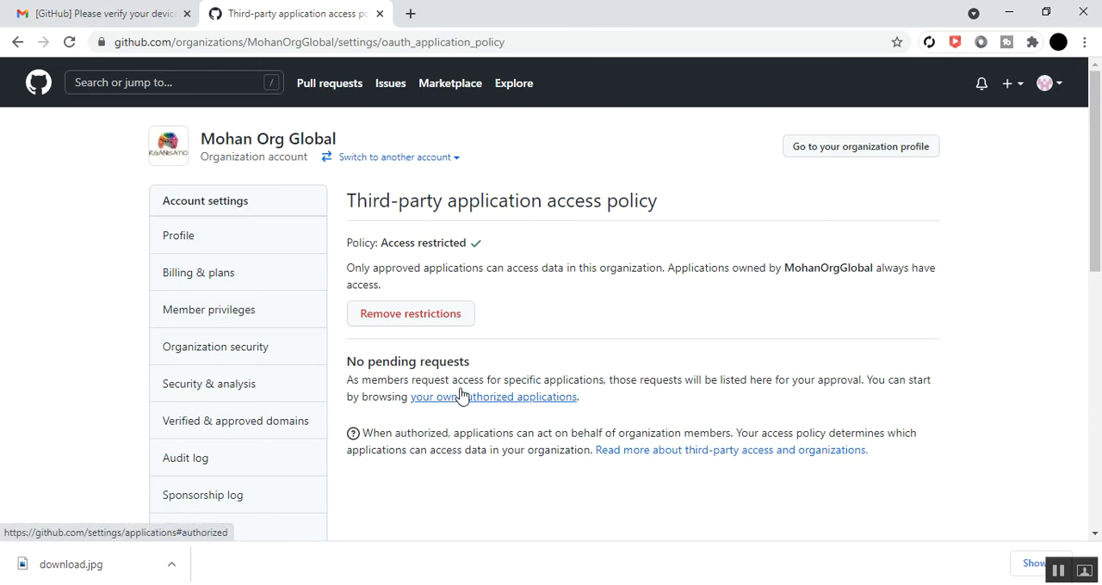
left_click(403, 320)
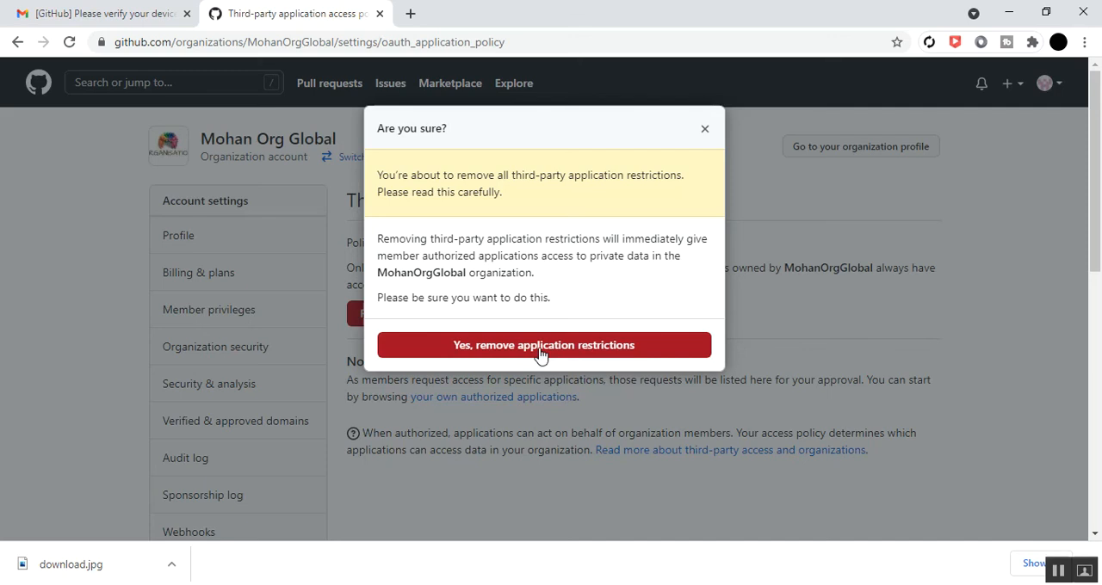
left_click(541, 351)
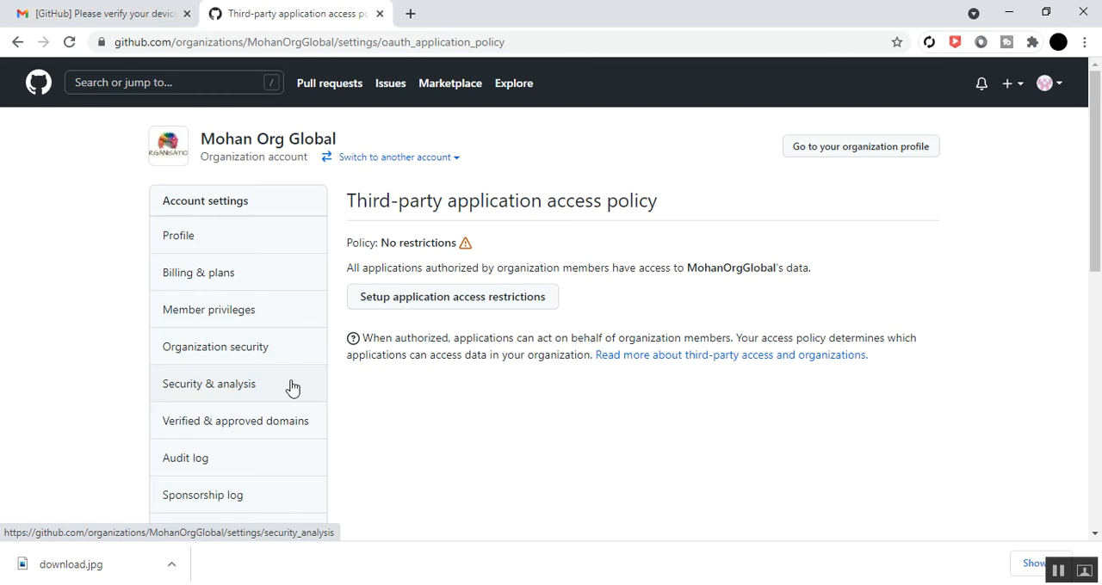
Review the organization's installed GitHub Apps and pending installation requests, and view its repository topics settings
scroll(290, 388, "down", 3)
scroll(290, 390, "down", 1)
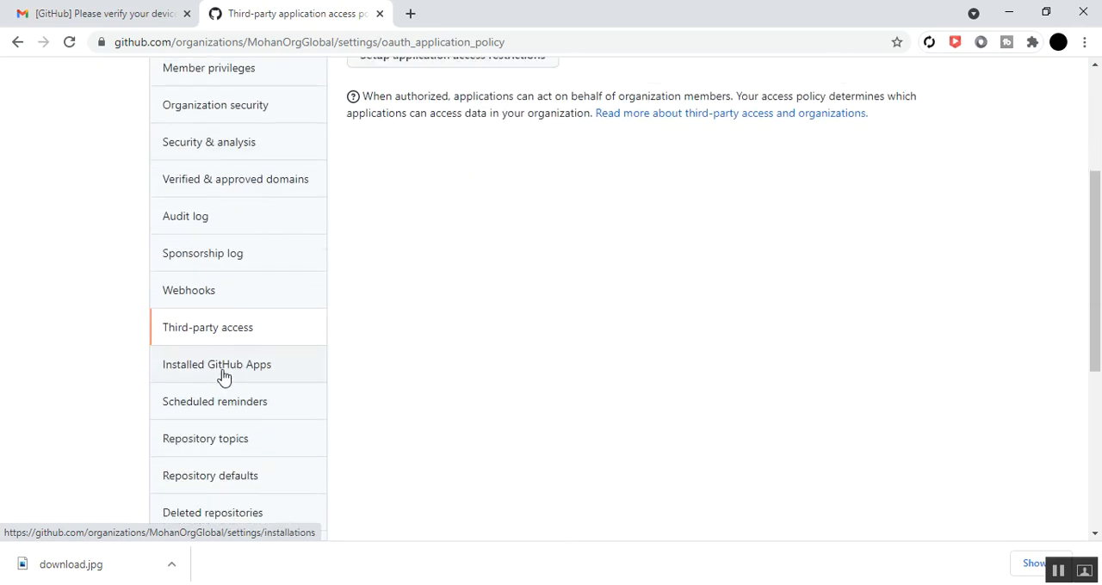
left_click(223, 372)
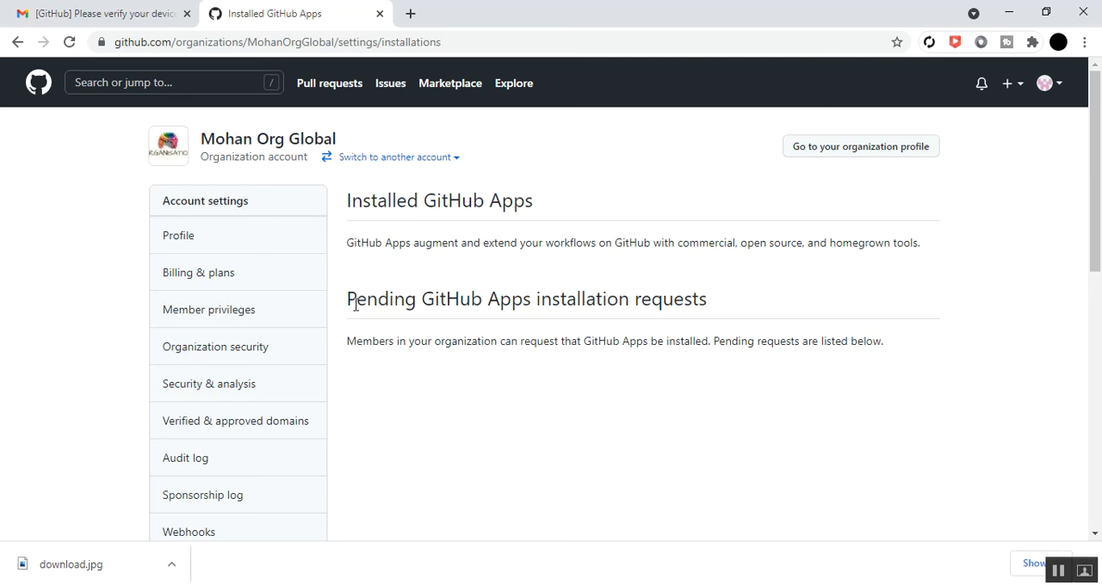
left_click_drag(347, 298, 708, 301)
left_click(377, 368)
scroll(155, 442, "down", 3)
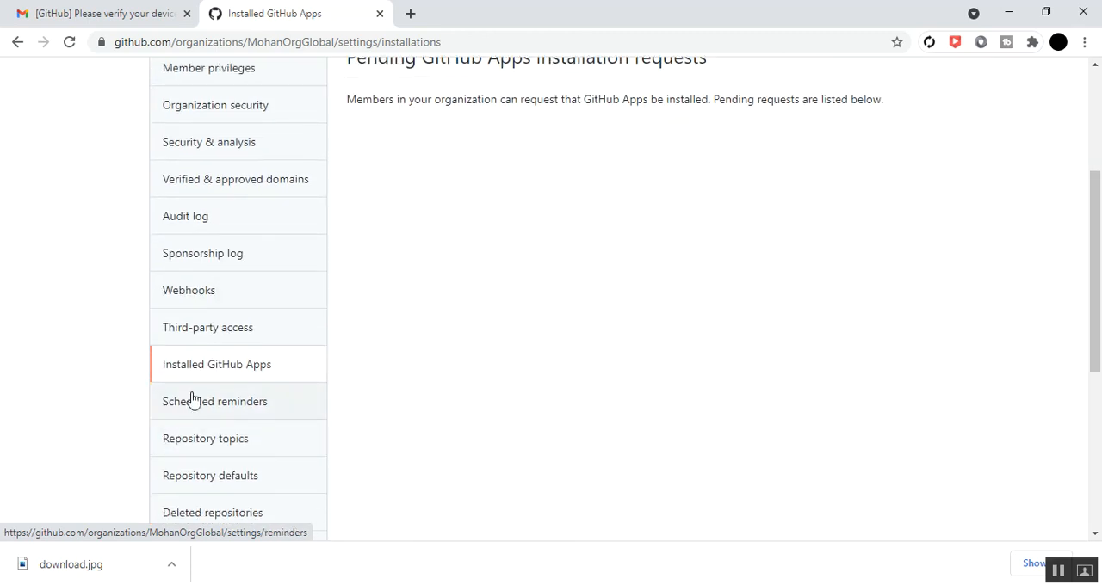
left_click(207, 448)
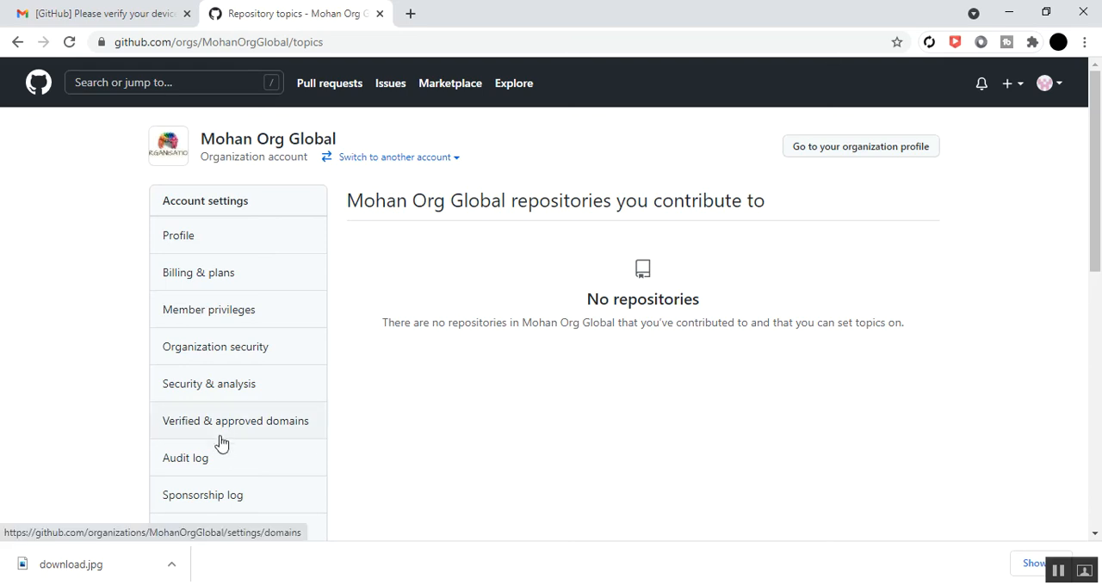
Save the organization's Projects settings with projects enabled for the organization and all repositories, and read over the option descriptions
scroll(221, 444, "down", 5)
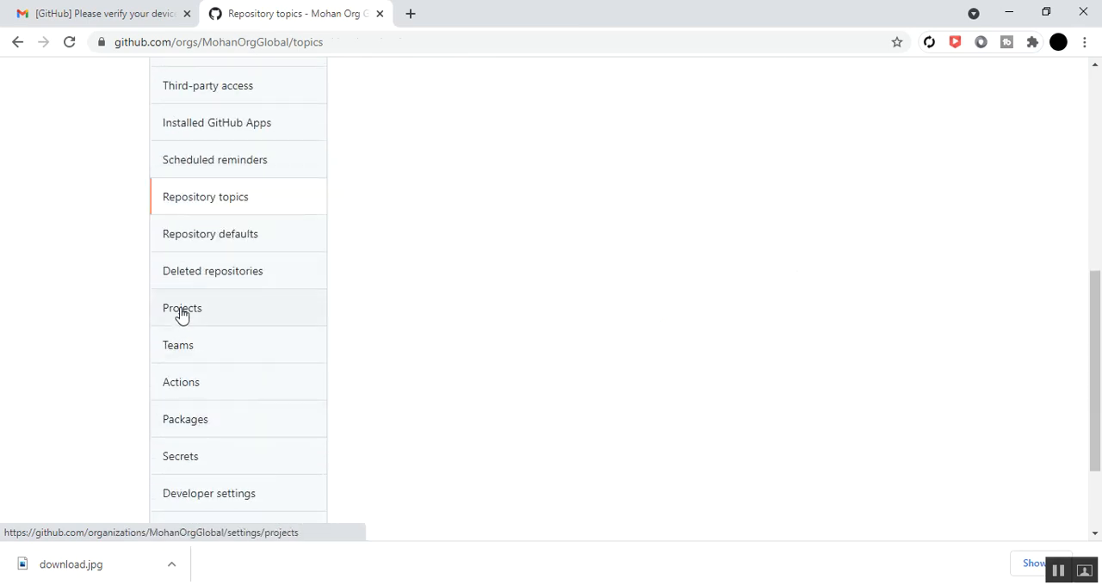
left_click(181, 314)
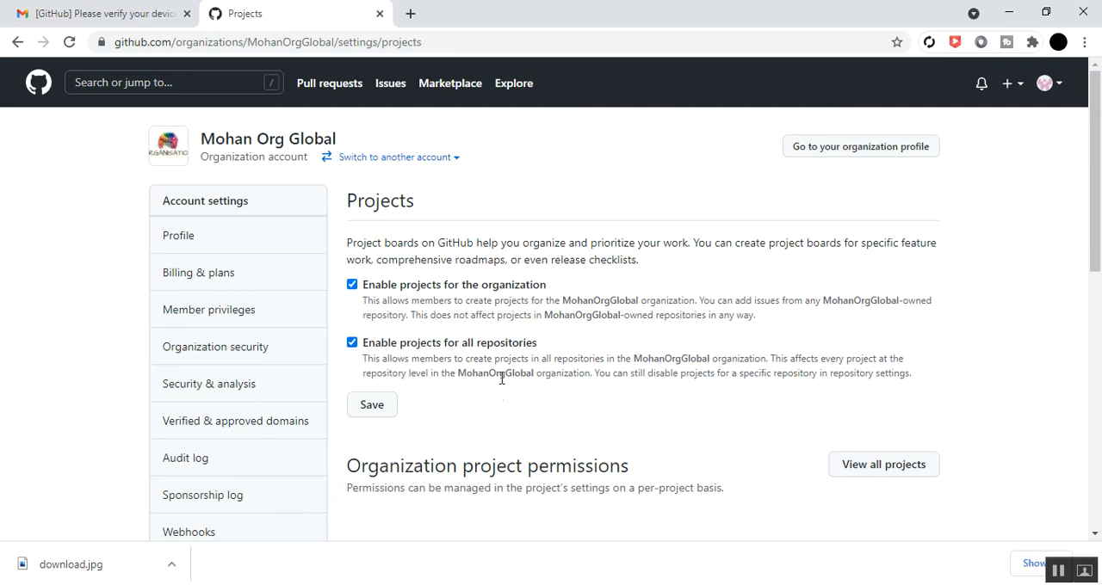
left_click(370, 410)
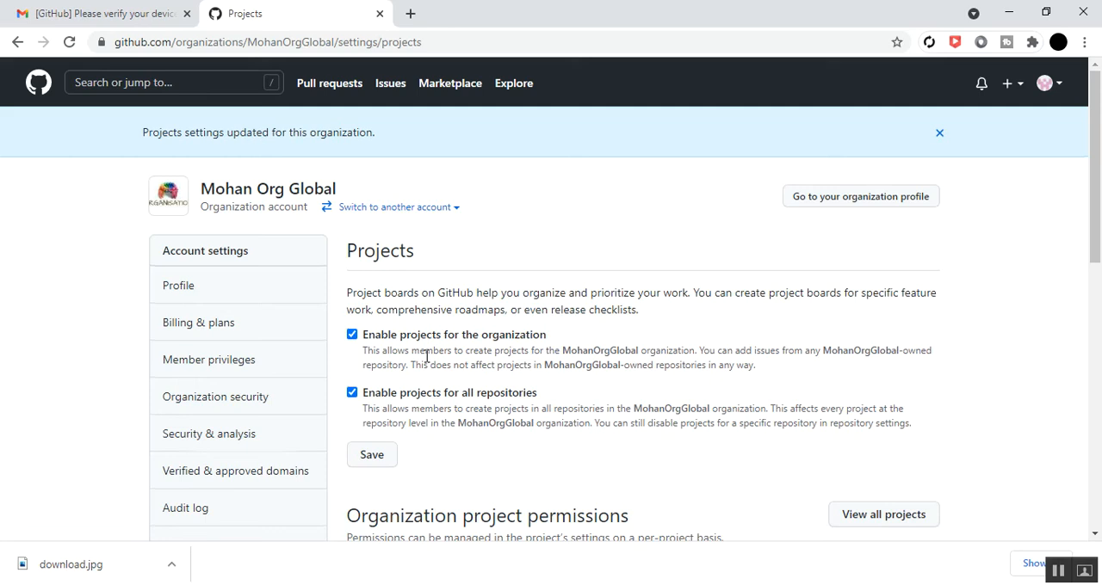
scroll(426, 357, "down", 2)
scroll(428, 335, "up", 2)
scroll(482, 453, "down", 2)
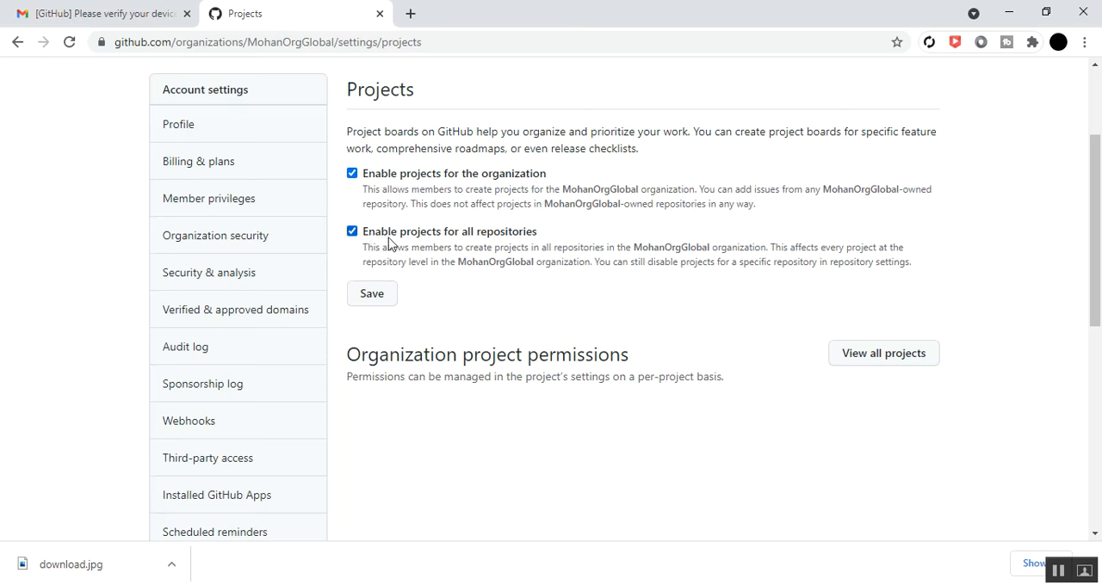
left_click_drag(361, 257, 524, 295)
left_click(527, 296)
Save the organization's Teams settings with team discussions enabled
scroll(183, 423, "down", 3)
left_click(184, 482)
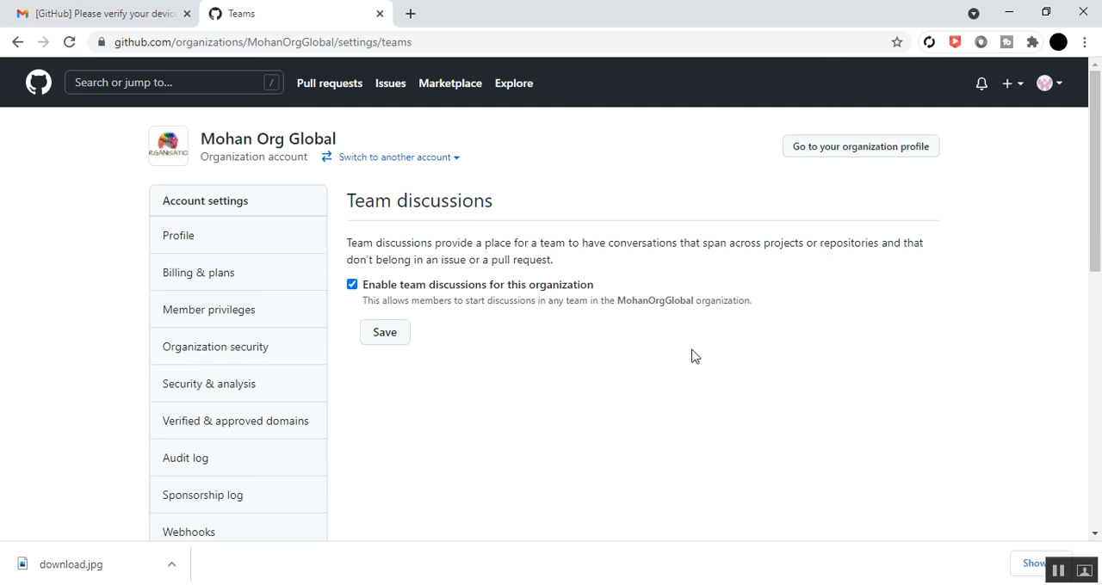
left_click(393, 338)
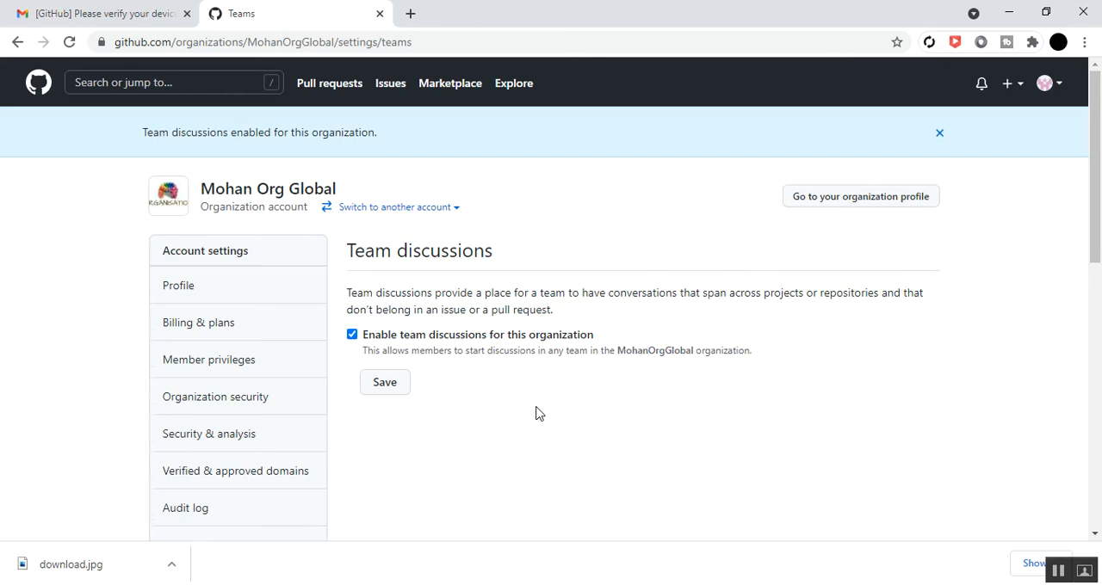
View the organization's developer settings, covering its OAuth Apps page and the GitHub Apps and Publisher Verification entries
scroll(535, 414, "down", 1)
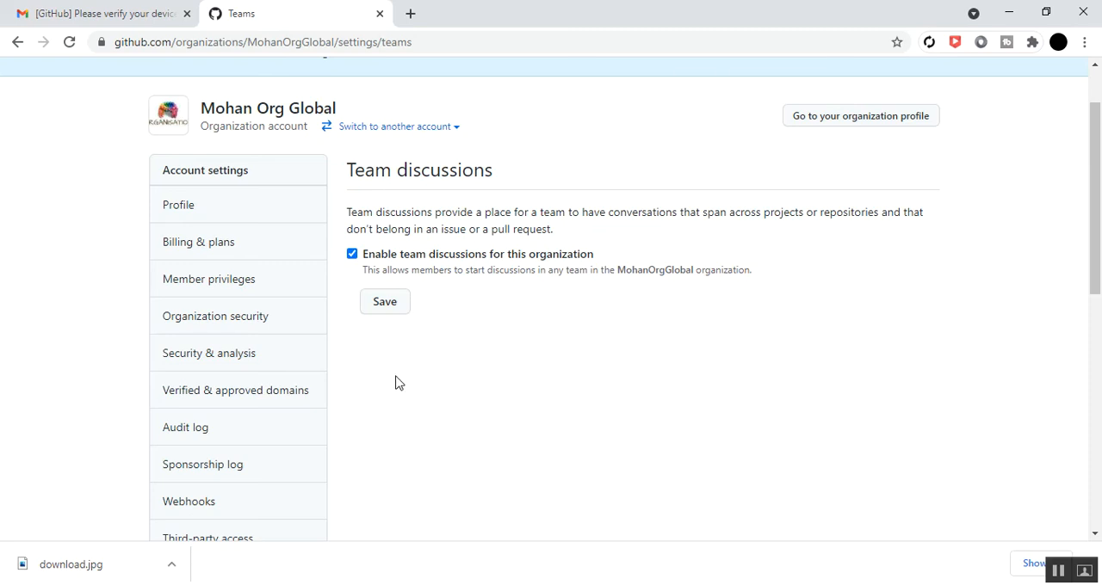
scroll(246, 383, "down", 5)
scroll(246, 383, "down", 3)
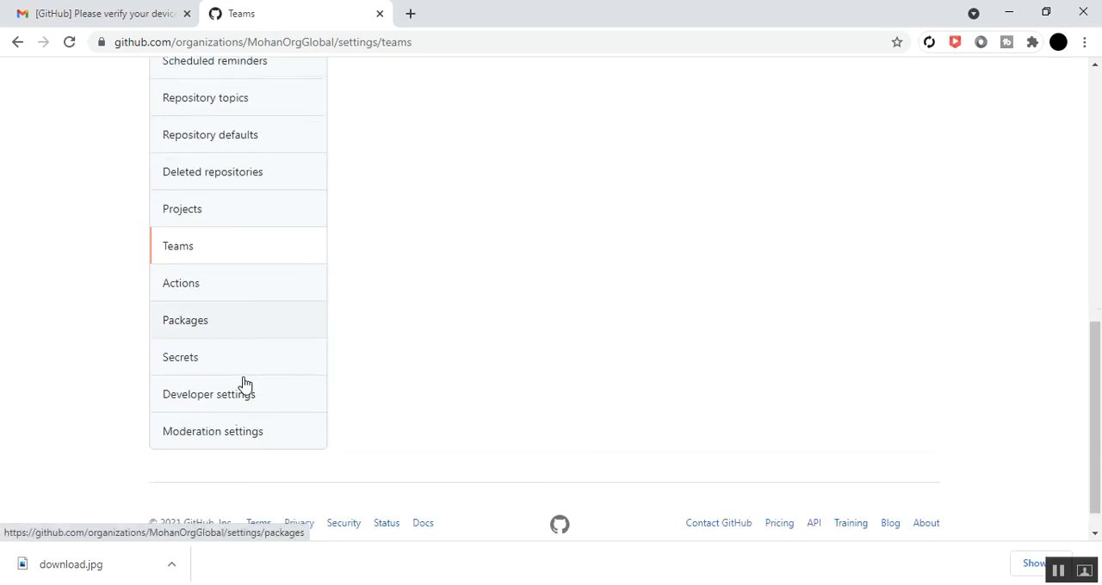
left_click(209, 368)
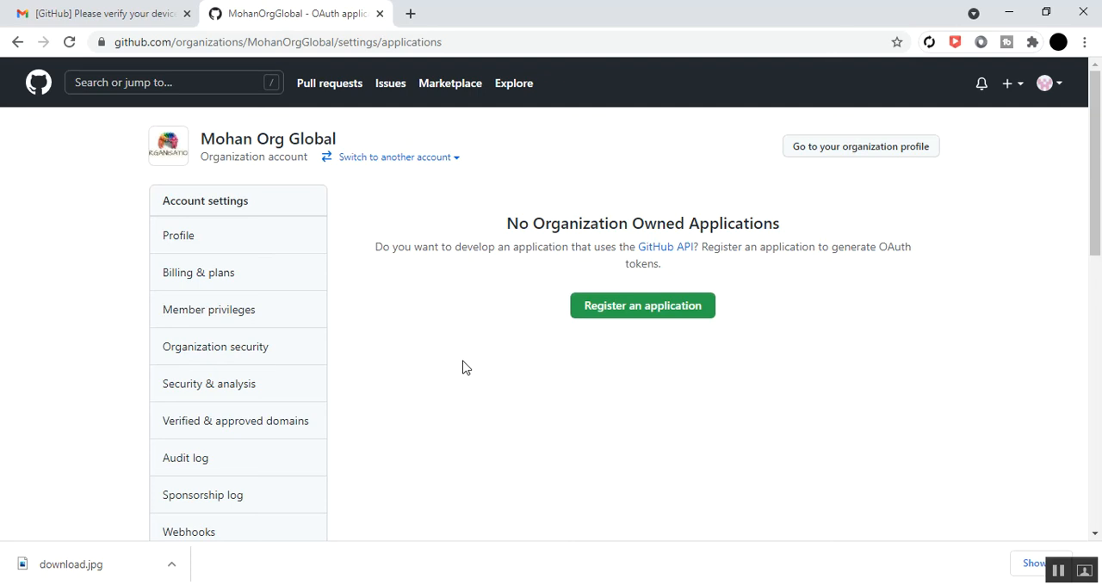
scroll(189, 356, "down", 3)
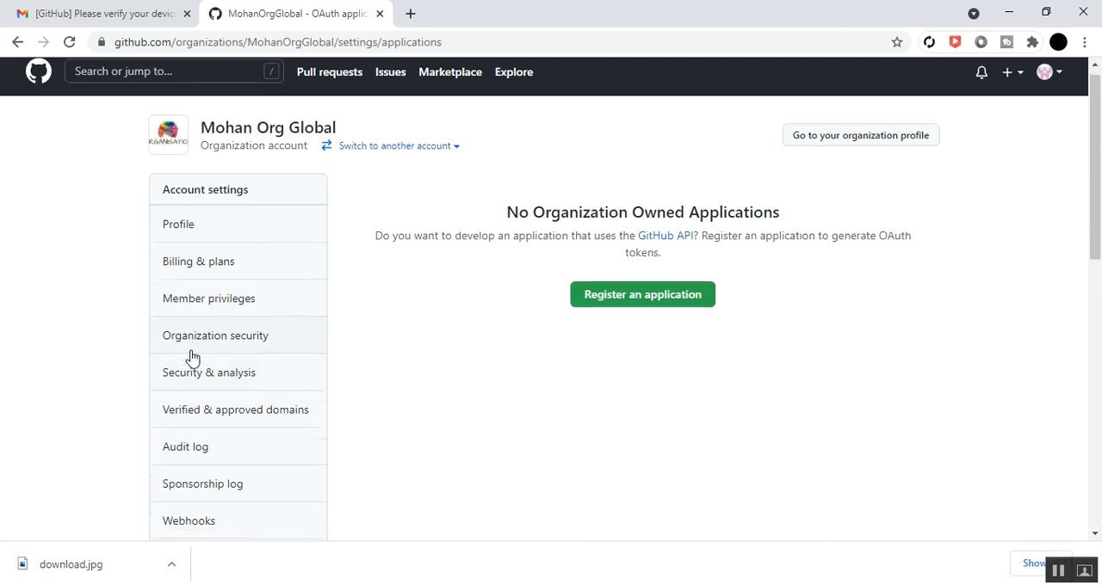
scroll(178, 370, "down", 6)
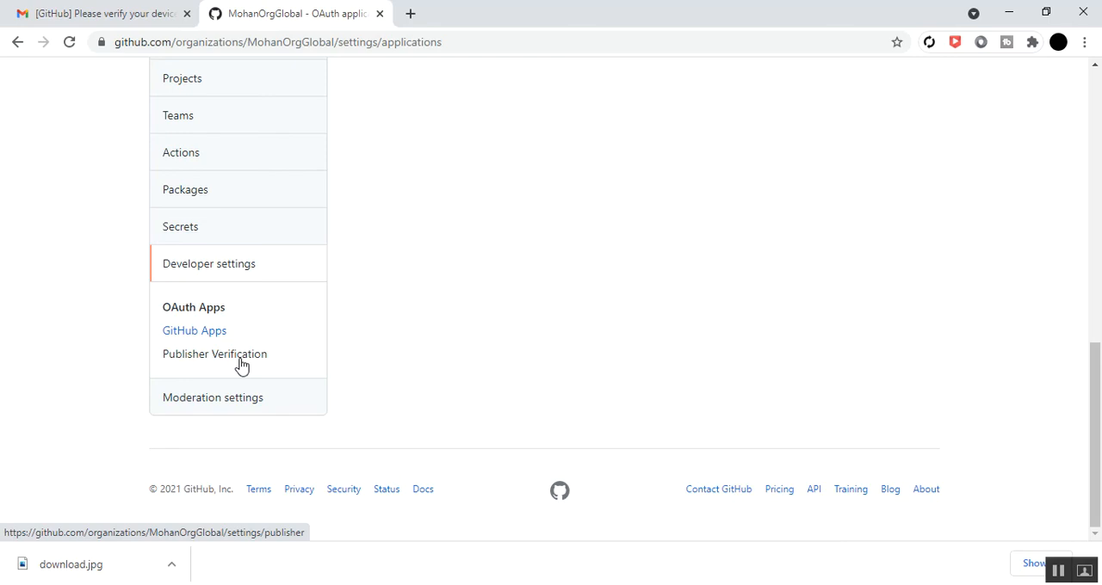
Examine the organization's moderation settings, including the blocked users page and its user-blocking form
left_click(218, 408)
scroll(138, 408, "down", 4)
scroll(138, 408, "down", 3)
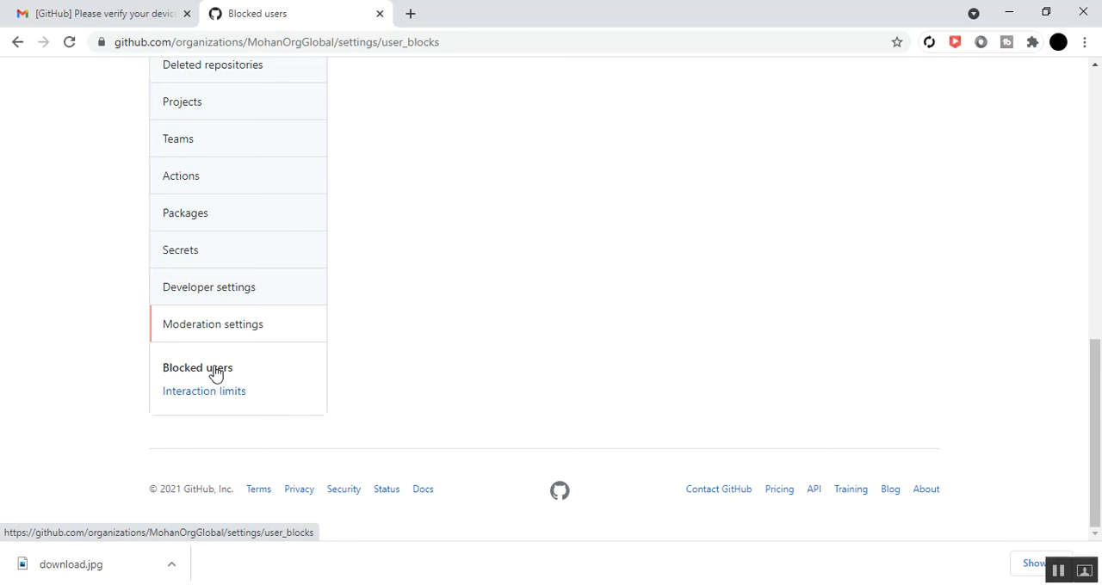
scroll(433, 392, "up", 7)
scroll(433, 412, "up", 2)
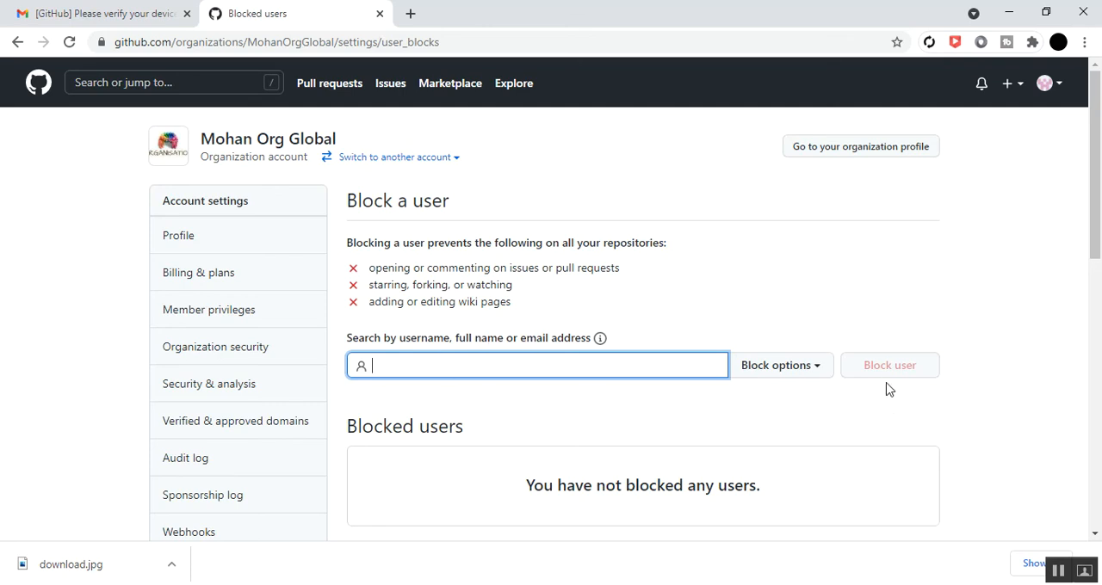
scroll(577, 471, "down", 1)
left_click(577, 471)
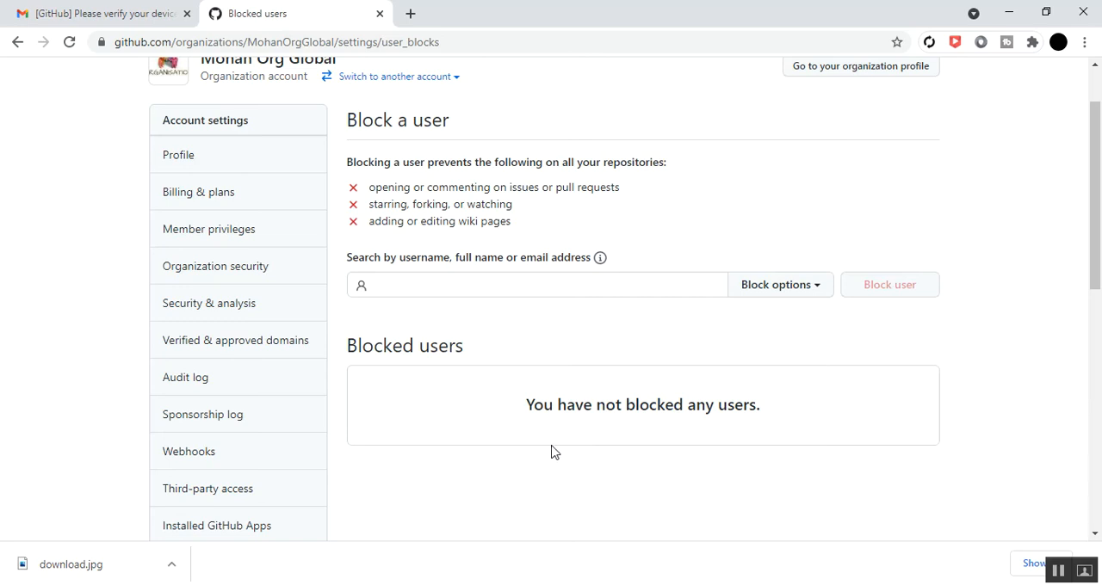
scroll(563, 448, "up", 1)
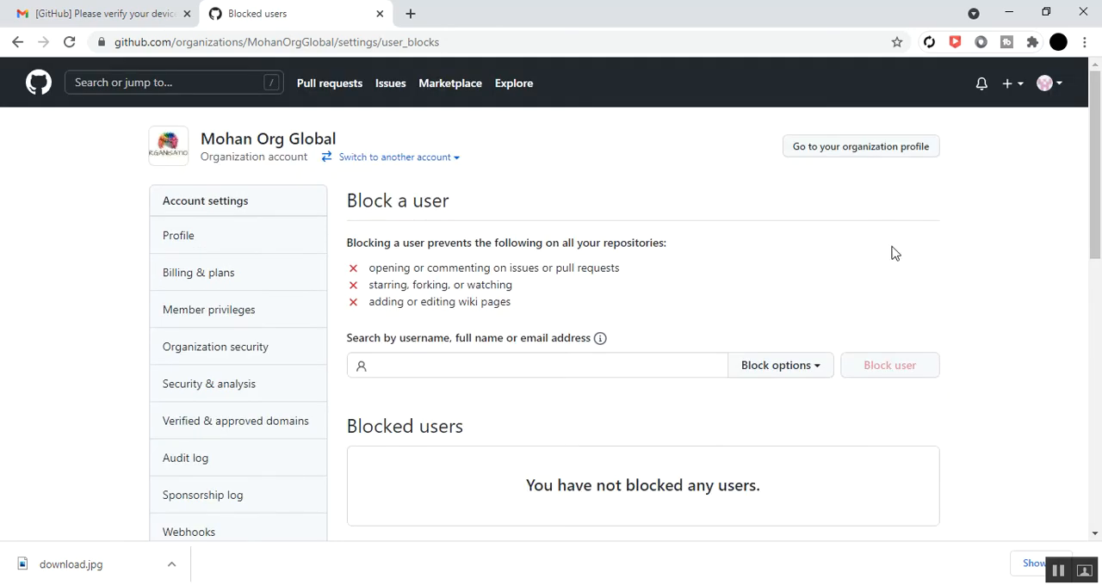
Open MohanOrgGlobal from the account's organizations, look through its profile settings down to the danger zone, and return to its overview
left_click(1056, 86)
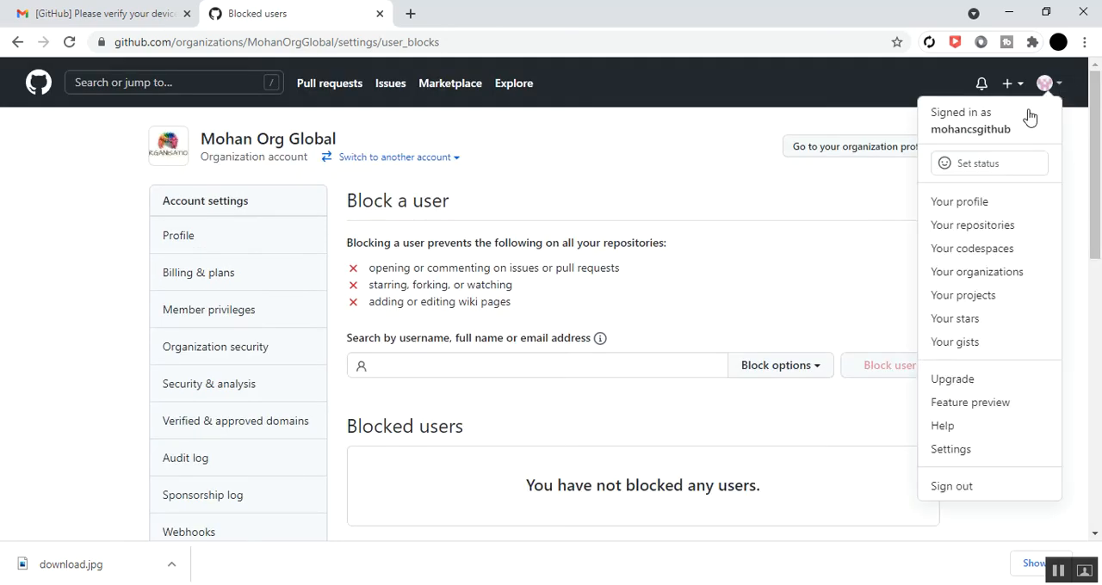
left_click(970, 273)
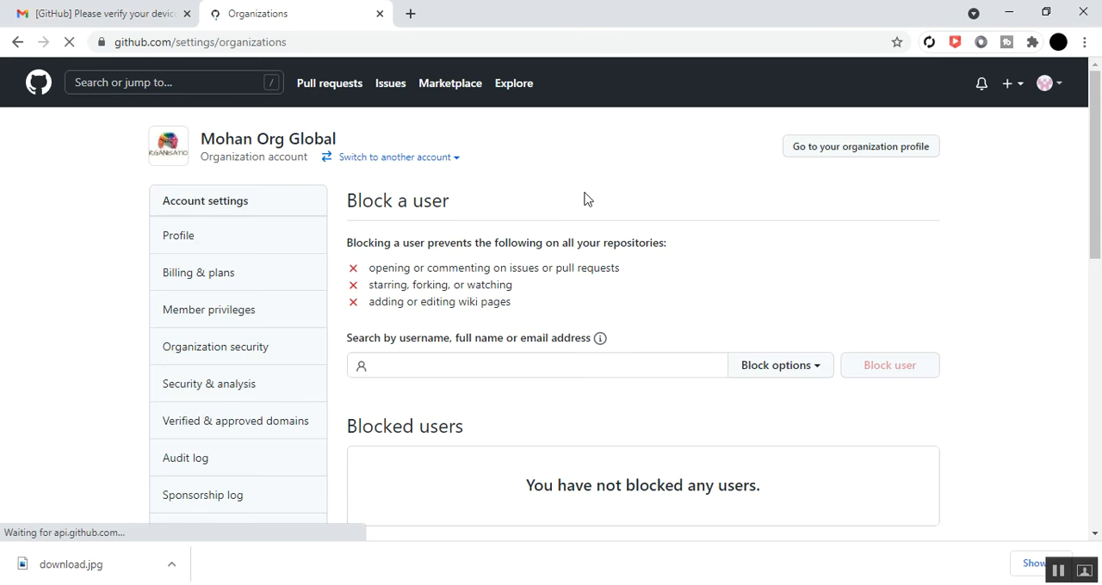
left_click(423, 255)
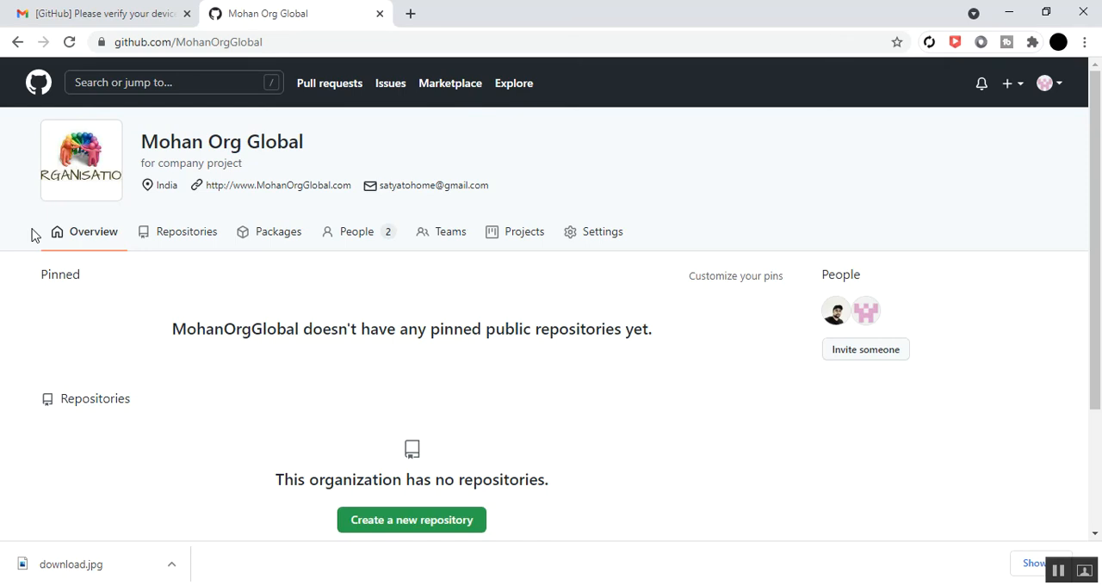
left_click(613, 239)
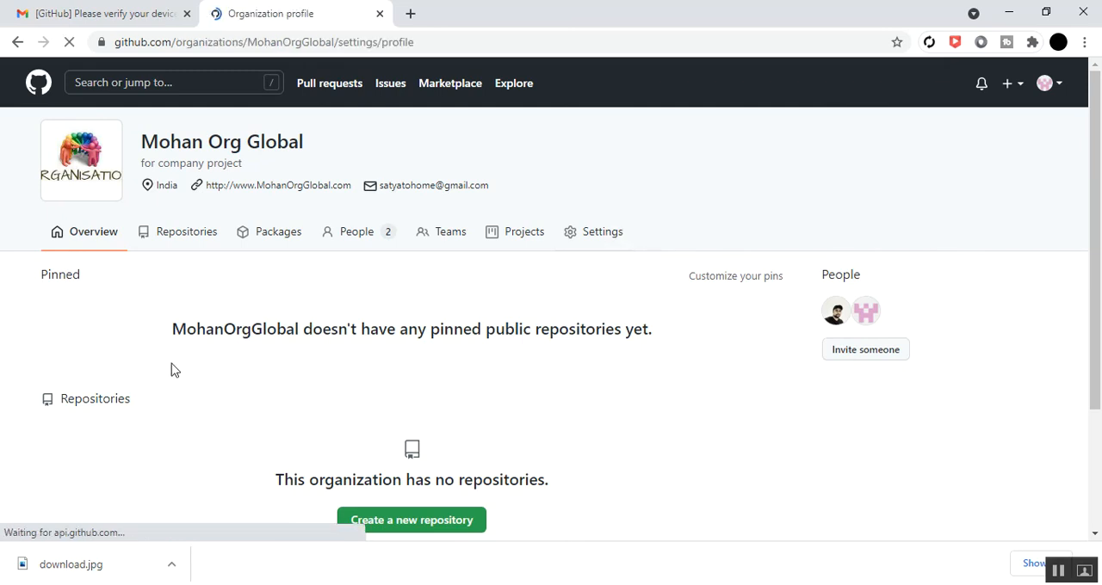
scroll(787, 387, "down", 20)
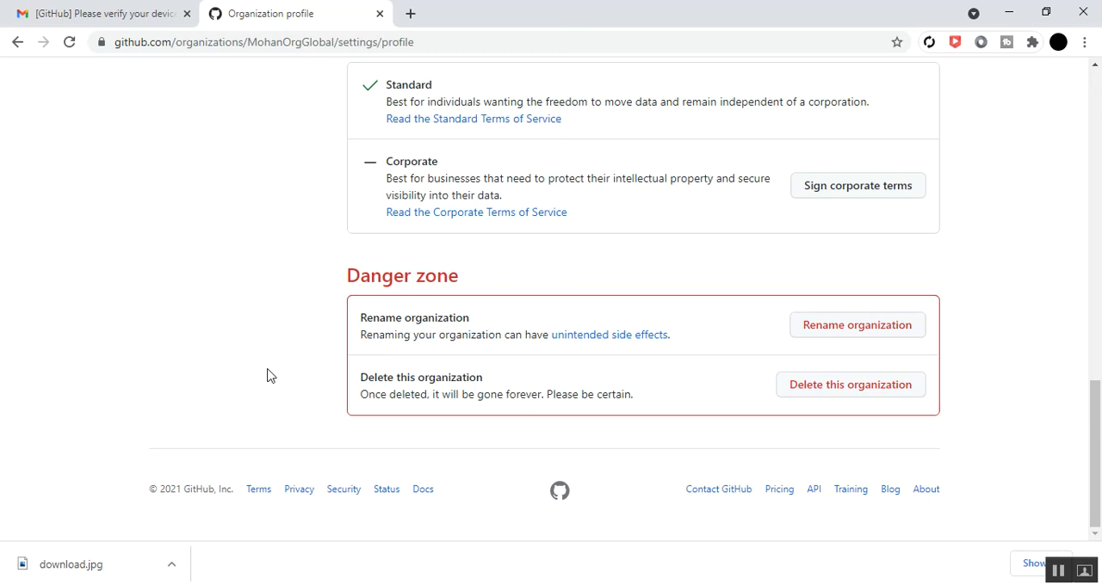
left_click(17, 42)
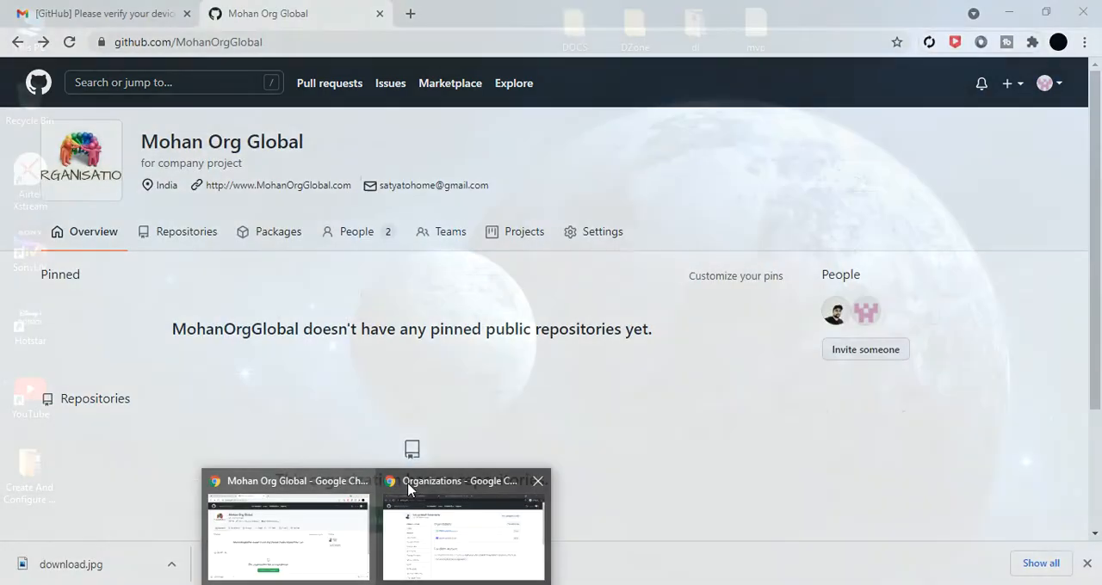
Compare the MohanOrgGlobal overview as seen from the member's account in the Incognito window with the owner's view
left_click(415, 490)
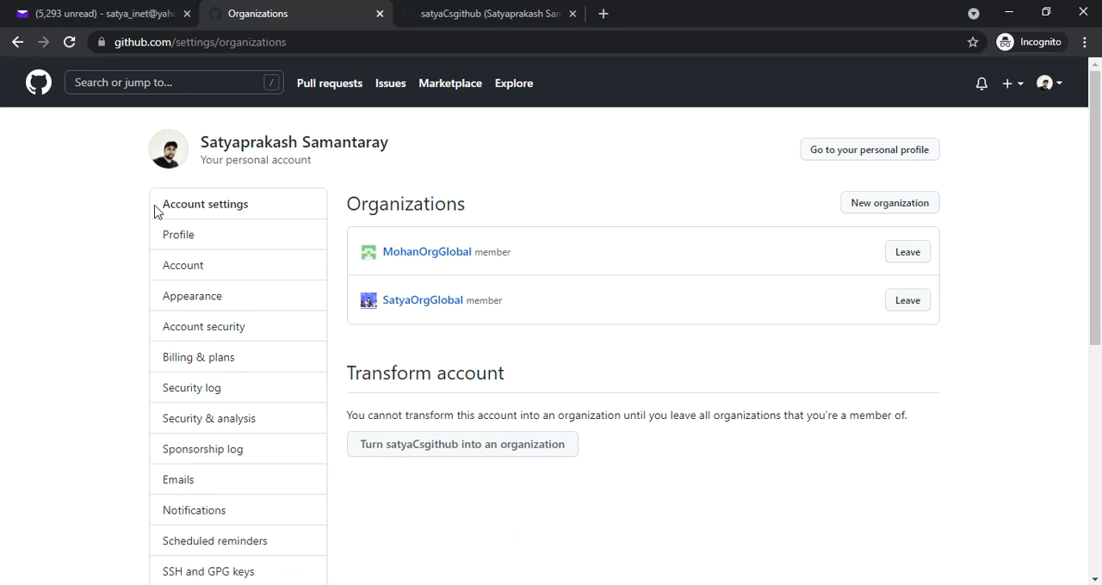
left_click(148, 239)
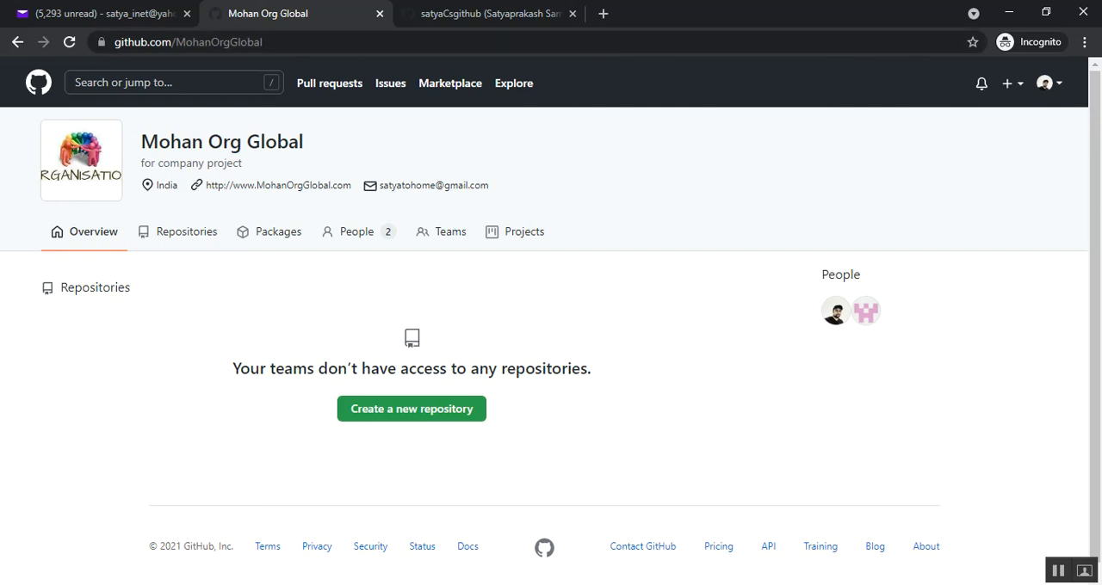
left_click(297, 487)
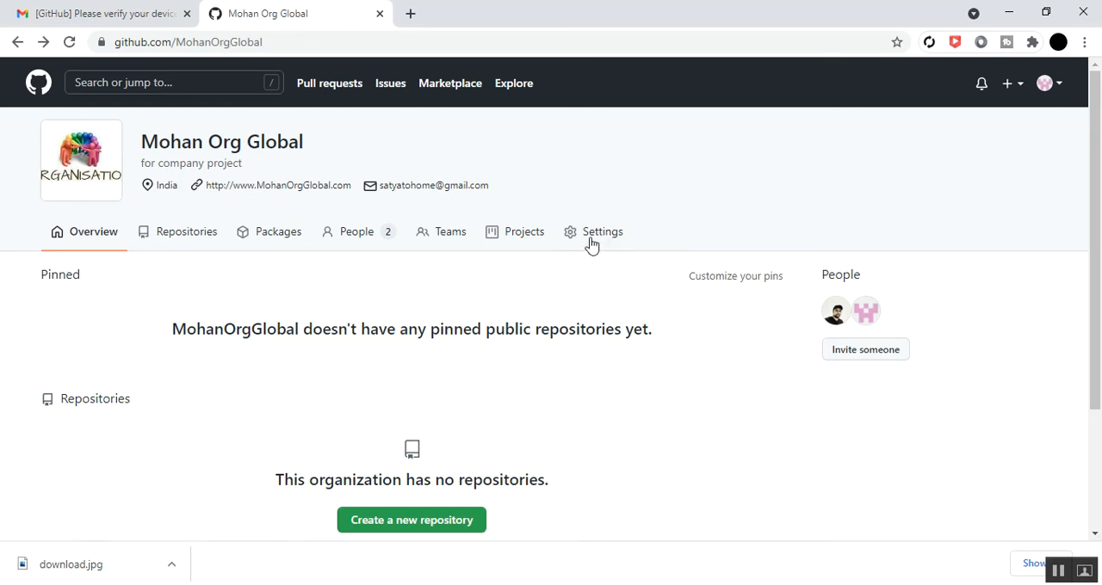
Switch to the PowerPoint slide show and display the Know About GitHub Organization slide
left_click(1061, 88)
left_click(639, 178)
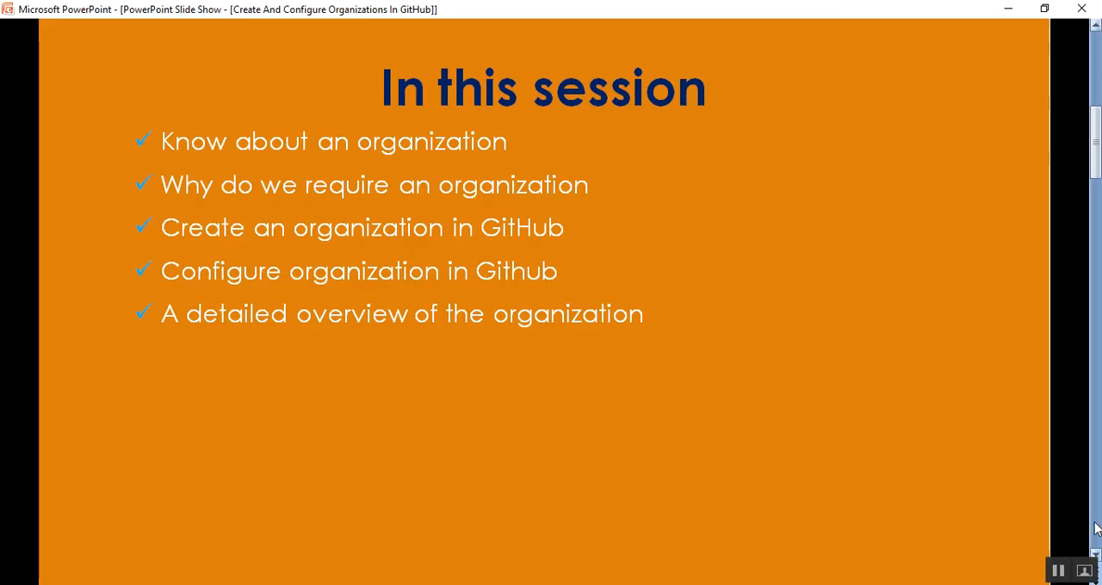
left_click(1093, 526)
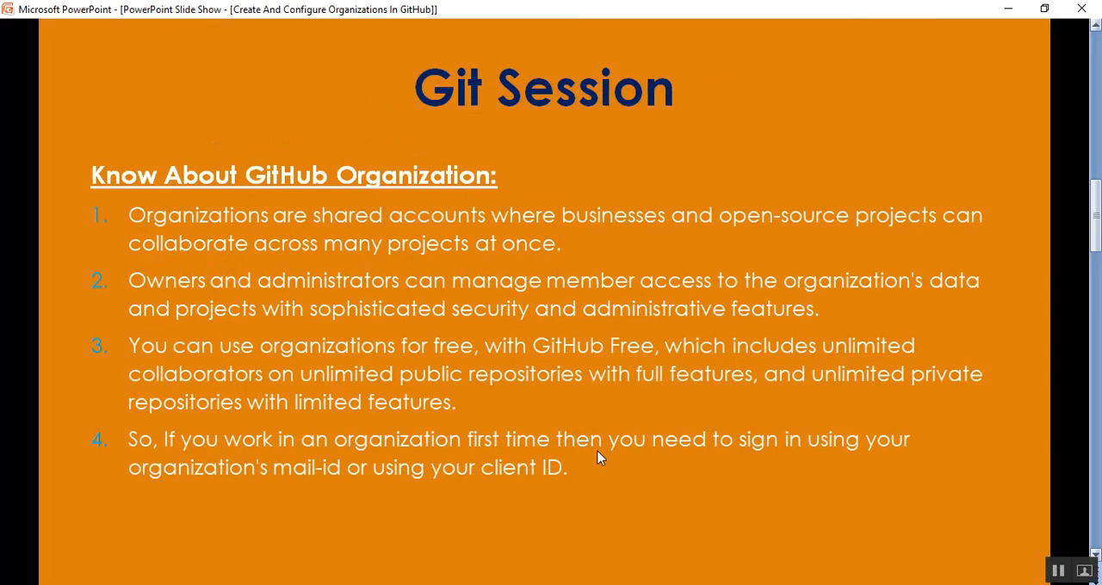